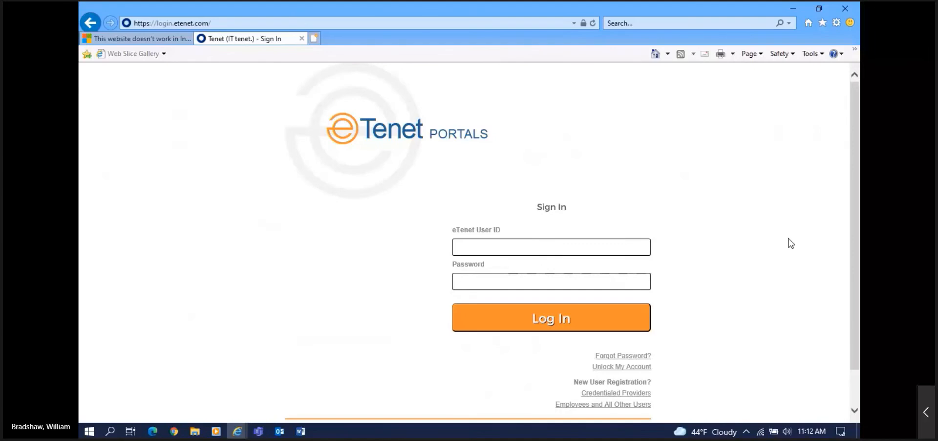
Step: Sign in to eTenet Portals with the user ID and password, correcting a mistyped password
click(463, 245)
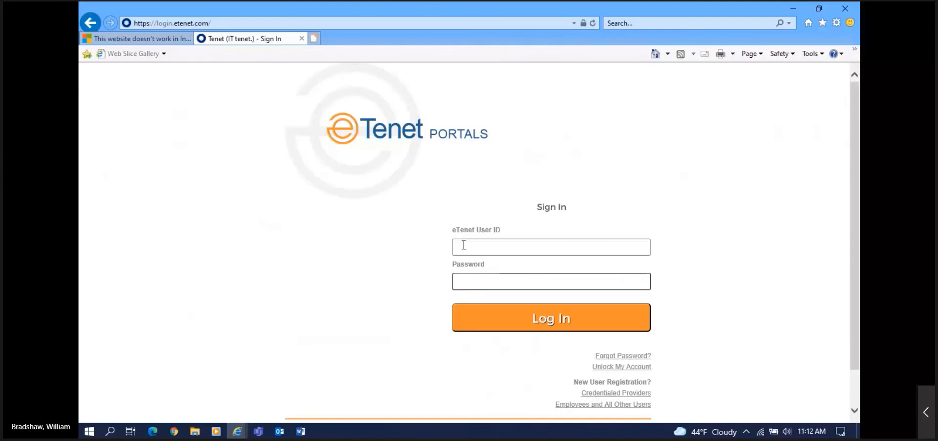
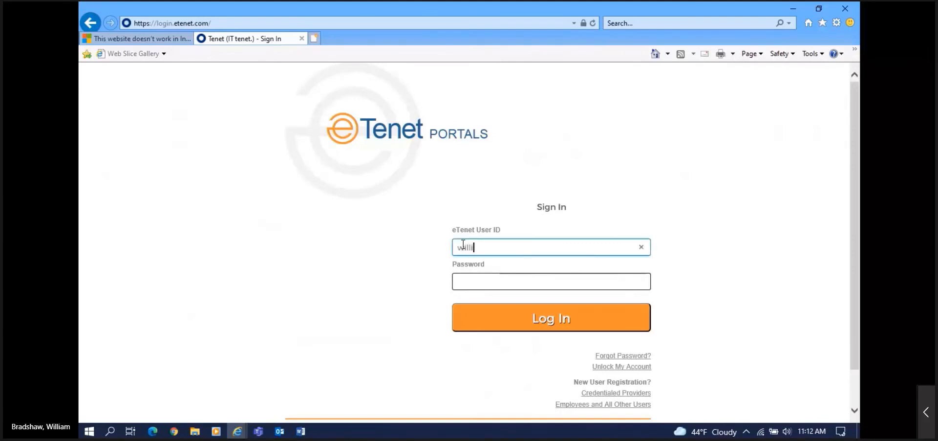
key(Tab)
text(****)
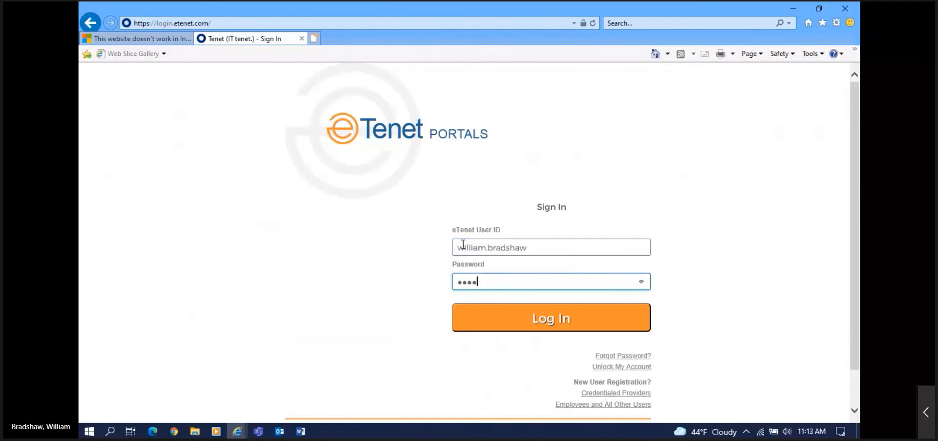
key(BackSpace)
key(BackSpace)
key(BackSpace)
key(BackSpace)
text(********)
key(Return)
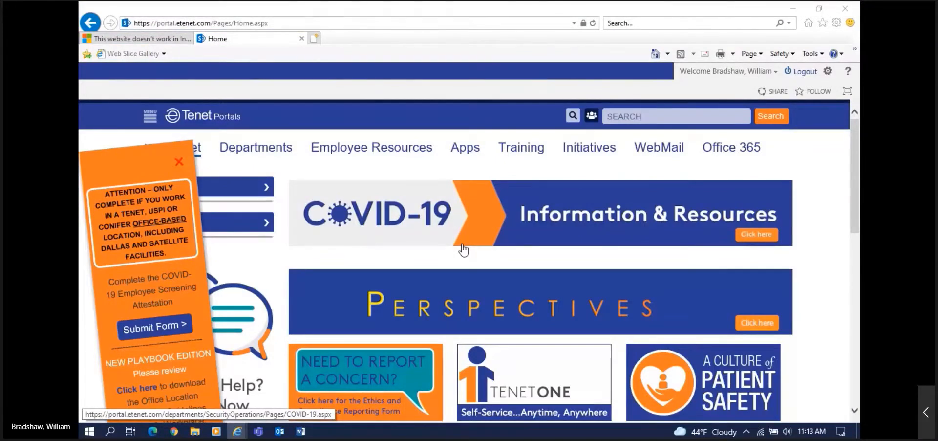
Step: Launch Physician Portal from the Apps list and maximize its window
click(466, 148)
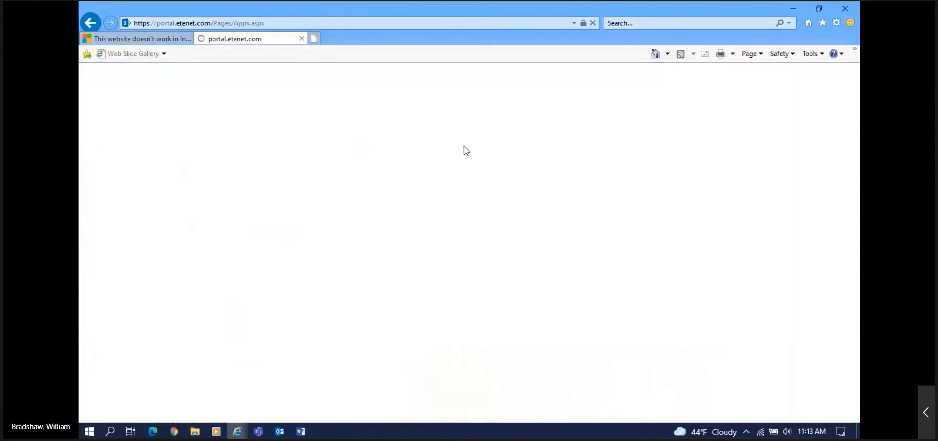
scroll(123, 271, down, 3)
scroll(124, 271, down, 5)
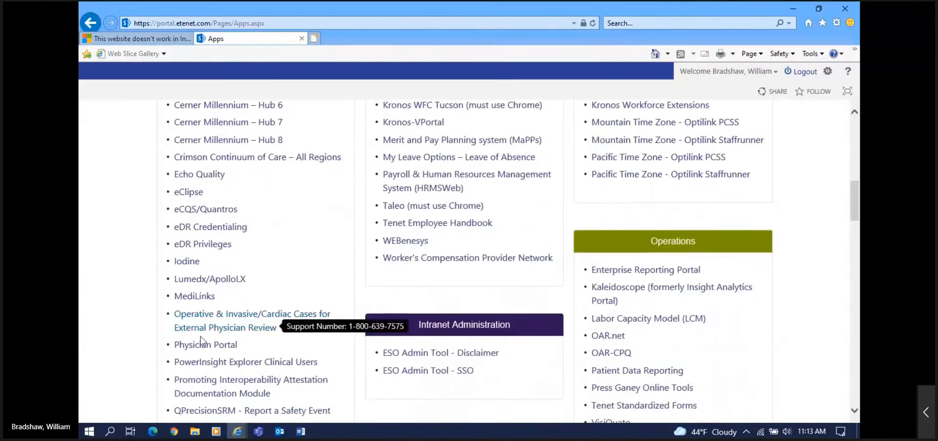
click(202, 345)
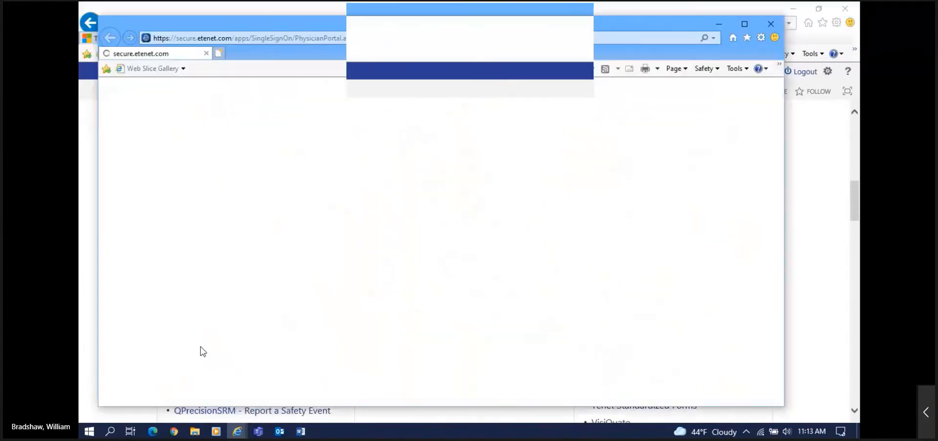
click(744, 24)
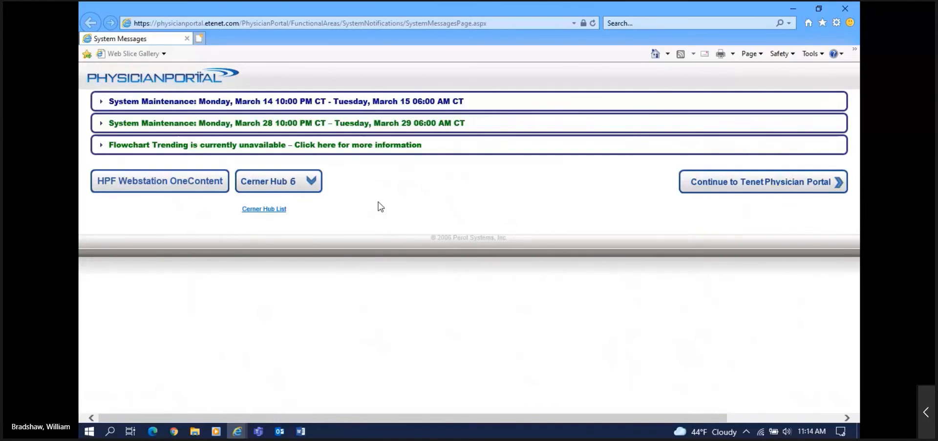
Step: Continue into Tenet Physician Portal and bring up the Preferences dialog
click(748, 185)
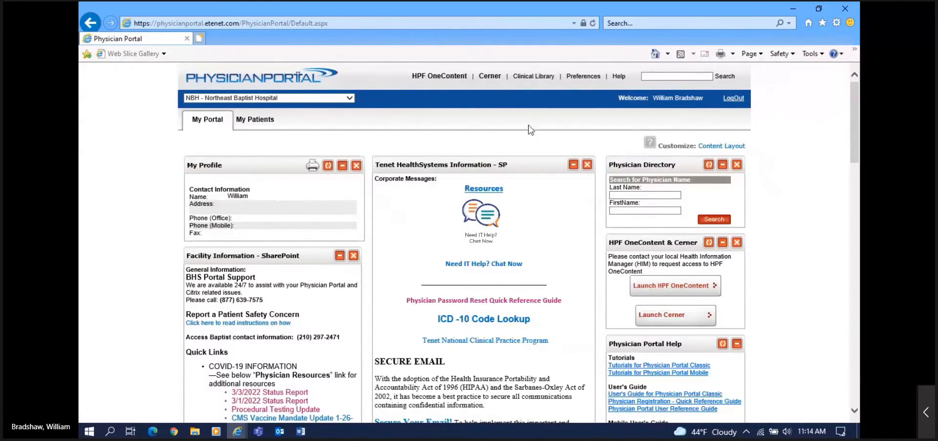
click(582, 77)
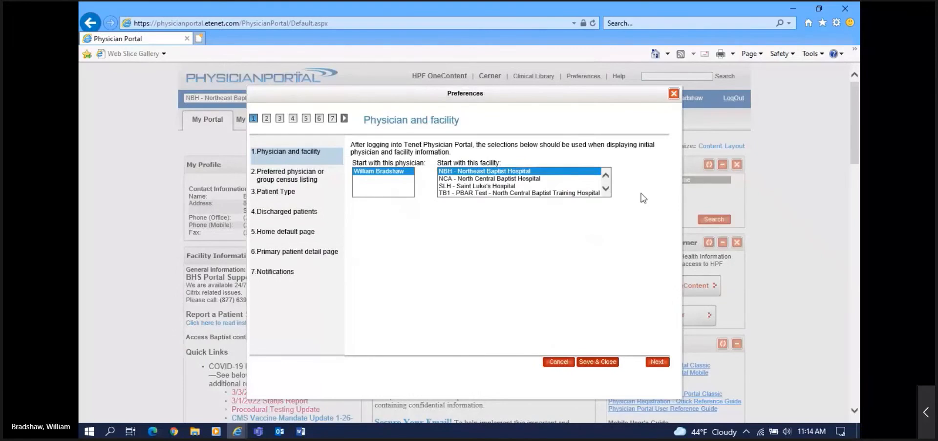
Step: Close the Preferences dialog to return to My Portal for NBH - Northeast Baptist Hospital
click(673, 94)
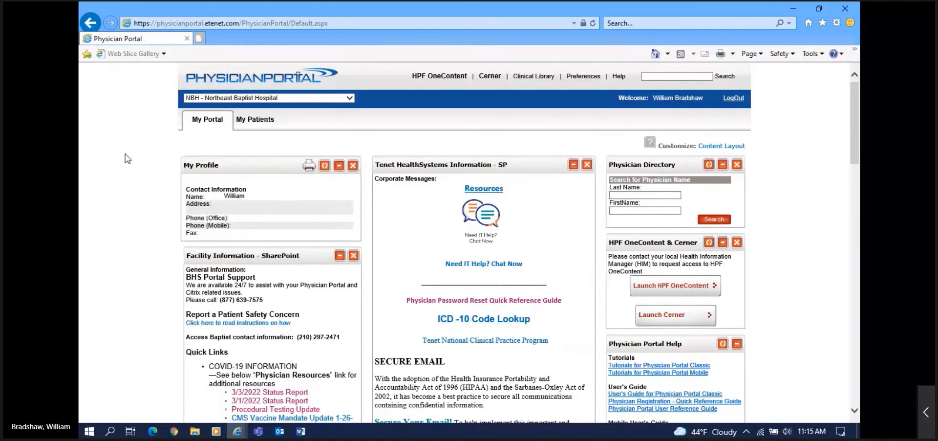
Step: Scroll down to the COVID-19 INFORMATION quick links, highlighting the BHS Portal Support phone number
scroll(126, 158, down, 1)
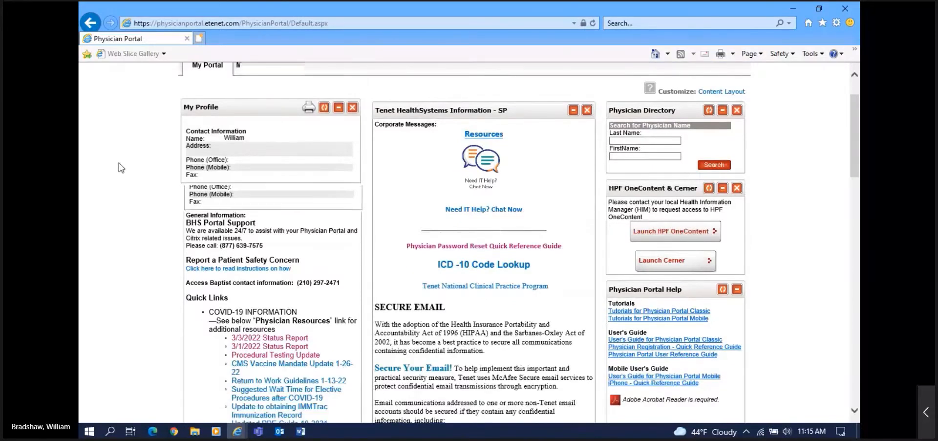
scroll(124, 159, down, 2)
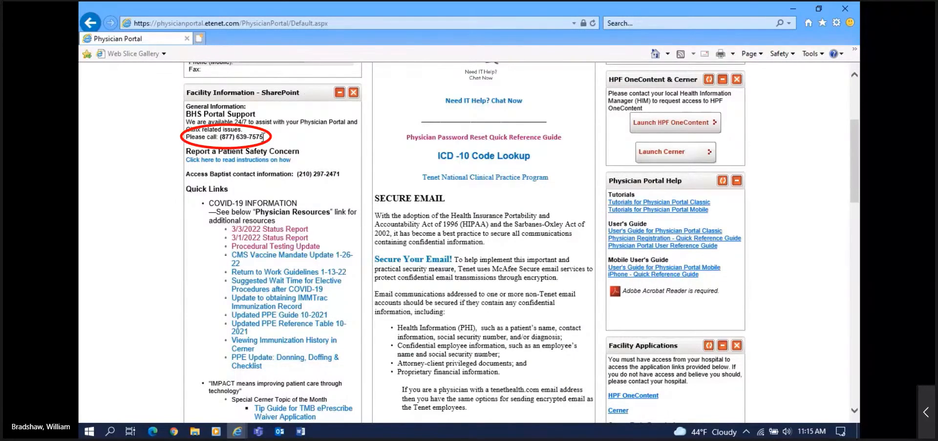
drag(264, 137, 228, 131)
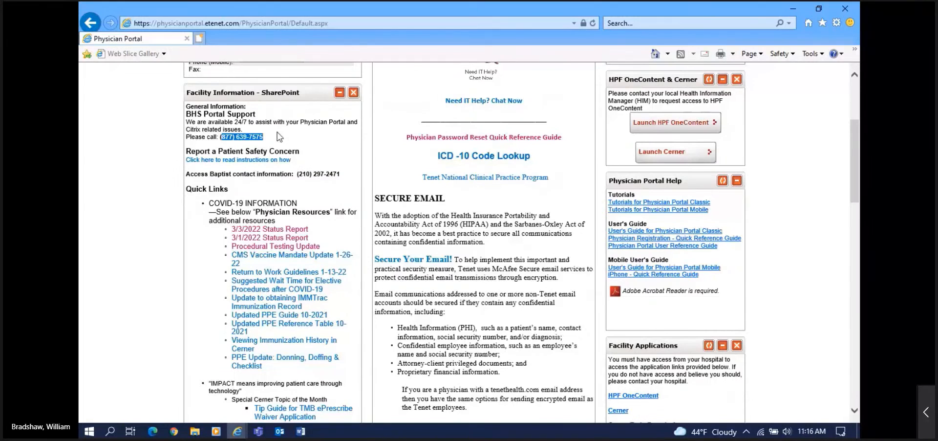
scroll(193, 216, down, 1)
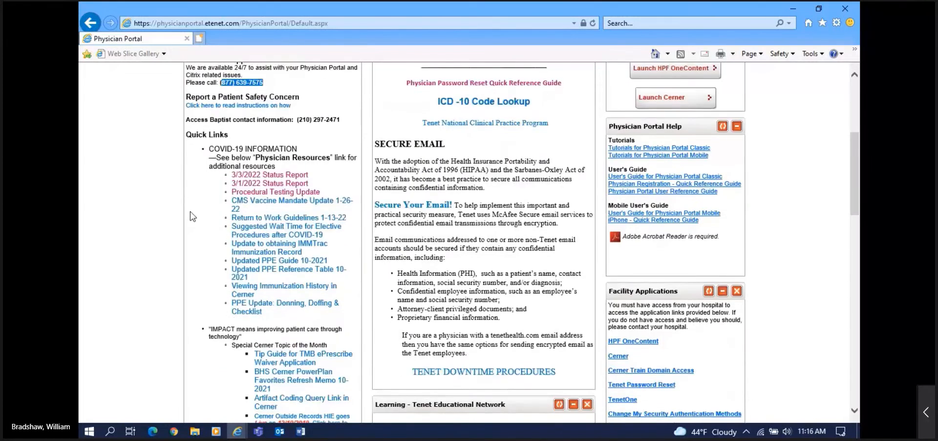
scroll(193, 216, down, 1)
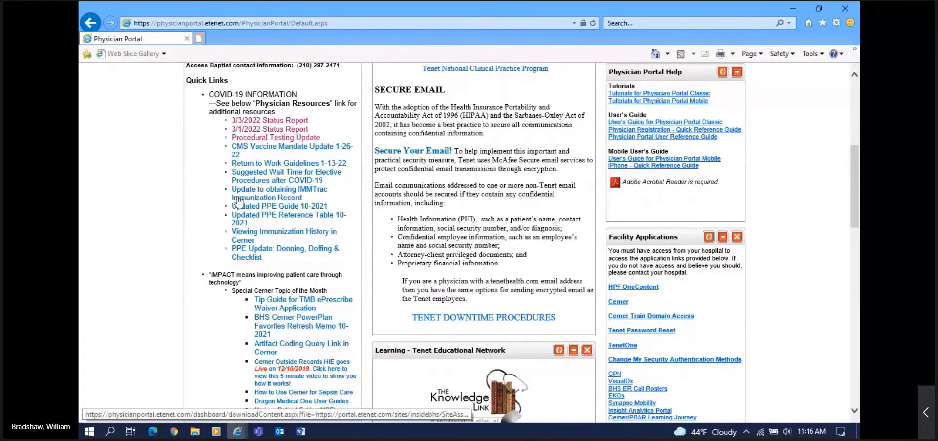
Step: View and close the Procedural Testing Update document, then scroll down to the Cerner links
click(266, 139)
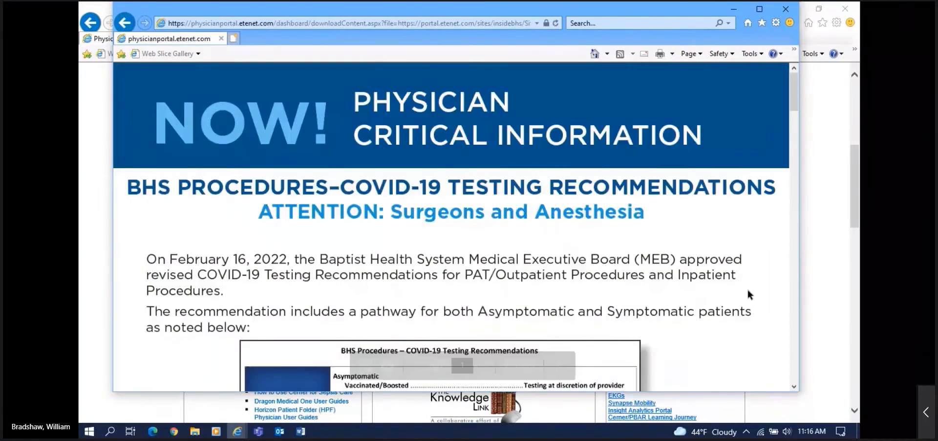
click(785, 12)
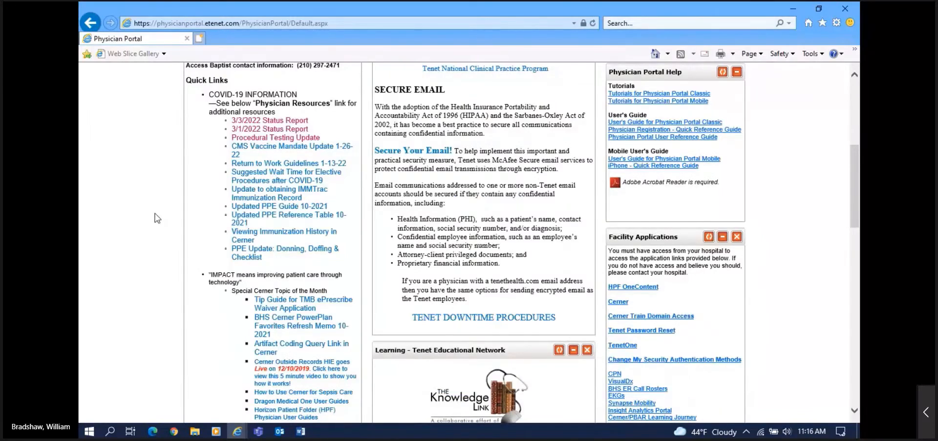
scroll(157, 218, down, 1)
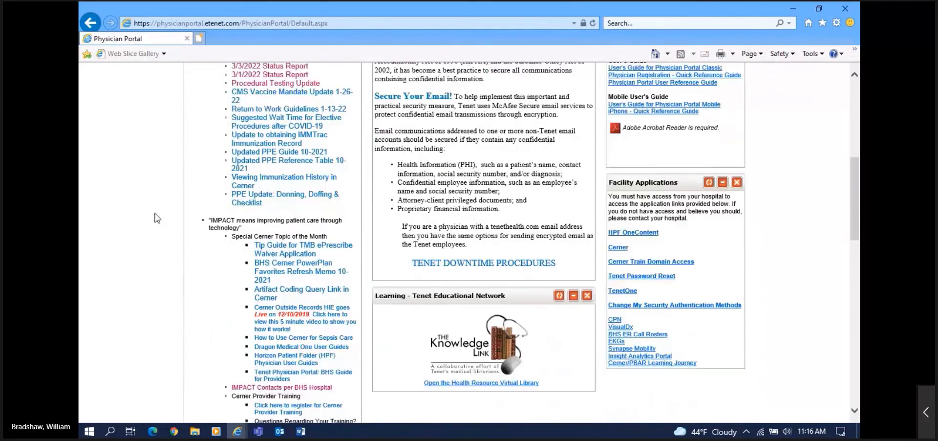
scroll(156, 218, down, 1)
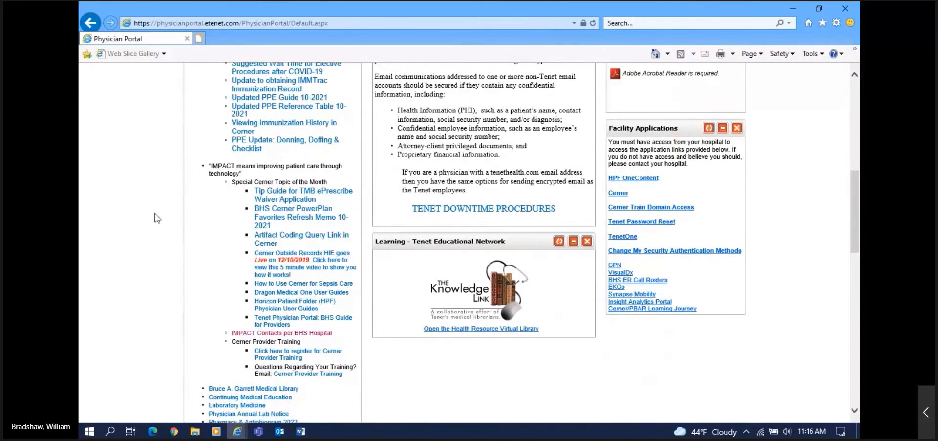
scroll(157, 217, down, 1)
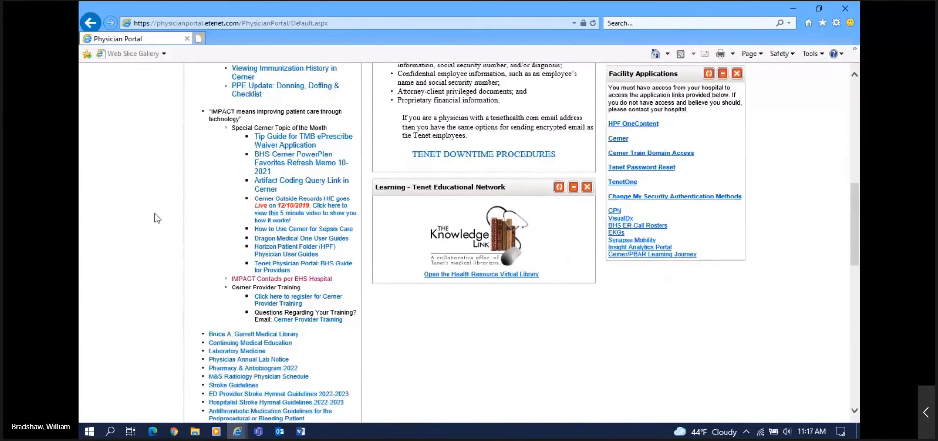
click(269, 279)
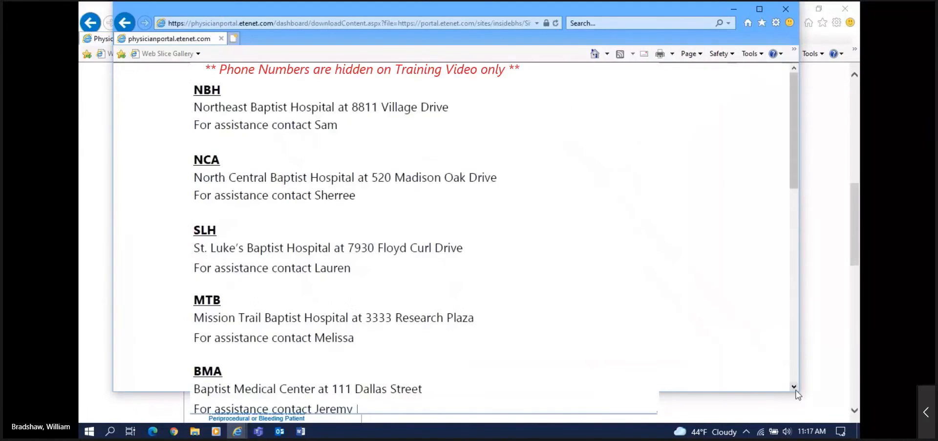
drag(798, 390, 800, 418)
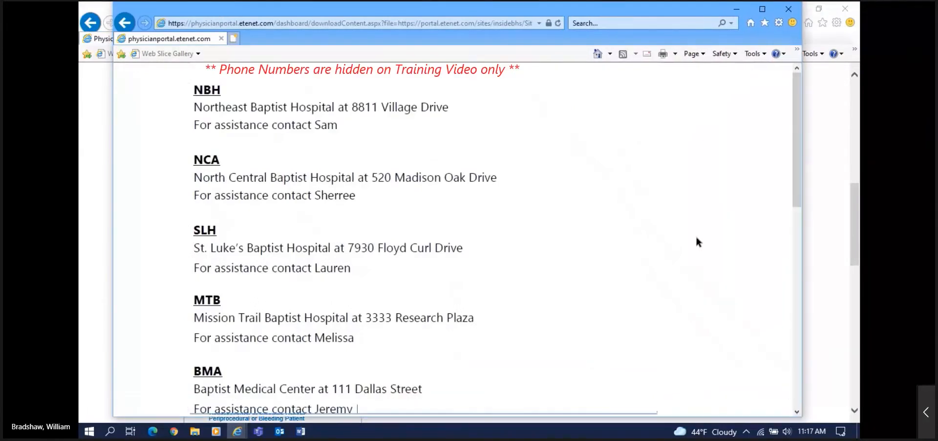
scroll(696, 236, down, 2)
scroll(696, 236, down, 1)
scroll(677, 215, down, 4)
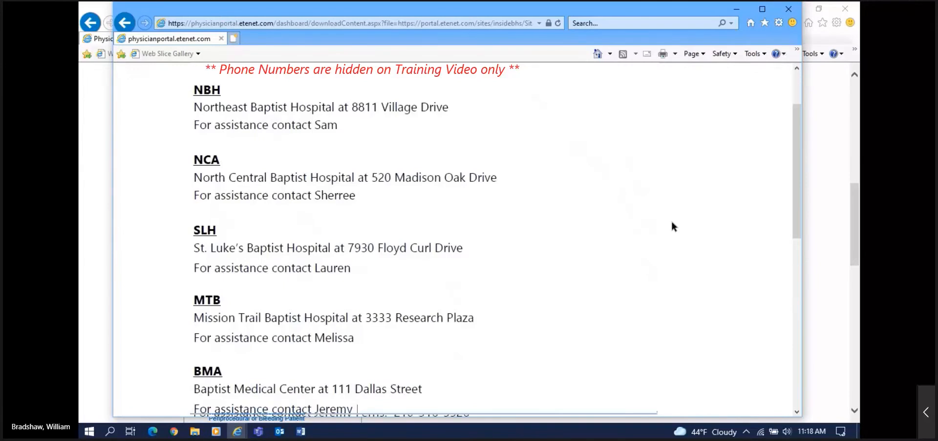
scroll(672, 223, up, 3)
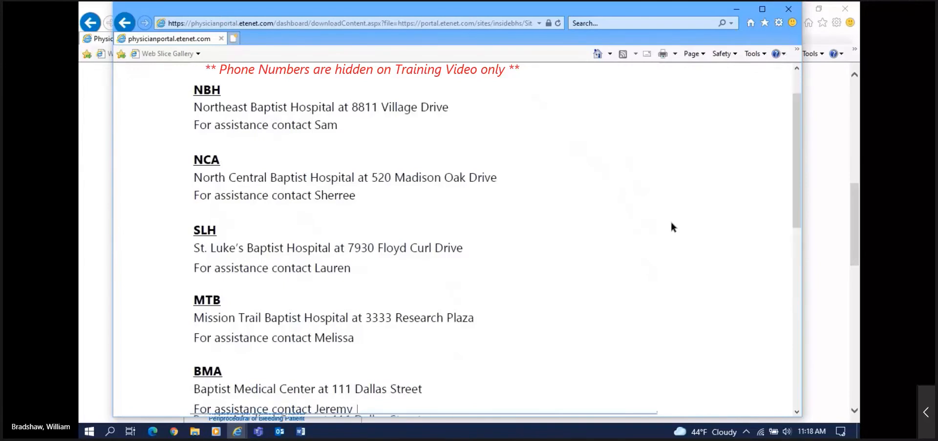
click(789, 11)
Step: Scroll the portal page past News and Updates to the Physician Resources and My Group panels
scroll(120, 220, down, 3)
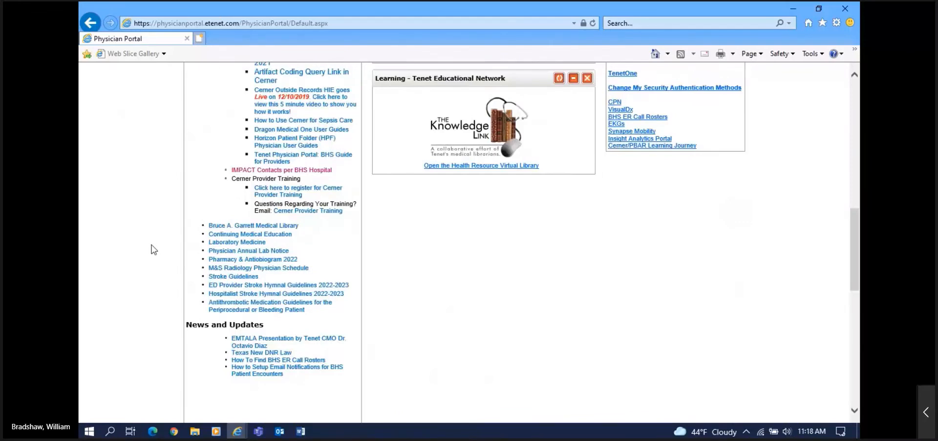
scroll(154, 249, up, 3)
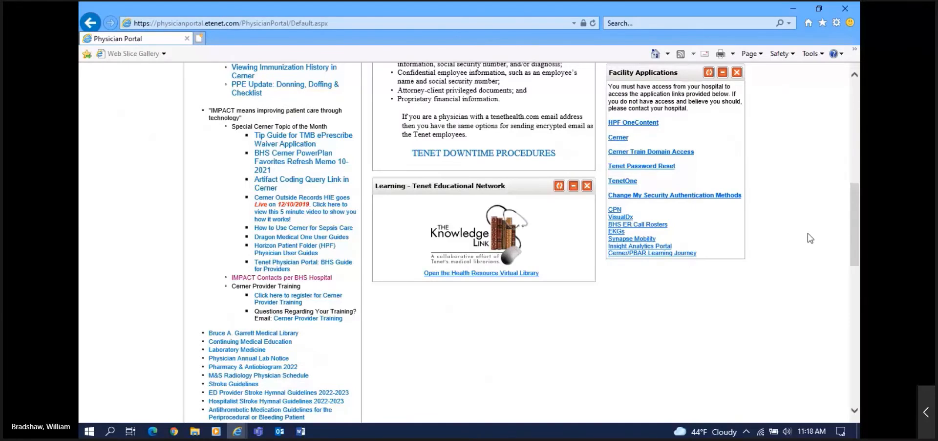
scroll(808, 233, down, 10)
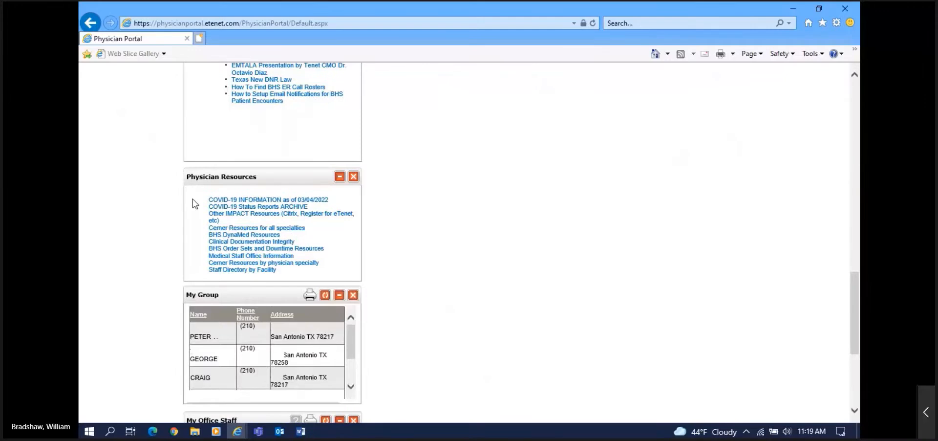
Step: Open the COVID-19 INFORMATION links page and scroll down to the BHS Guidelines section
click(253, 200)
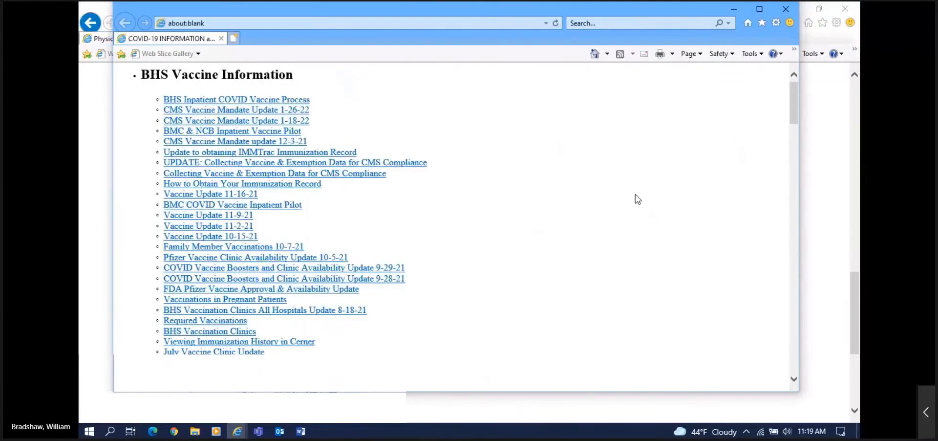
scroll(638, 198, down, 9)
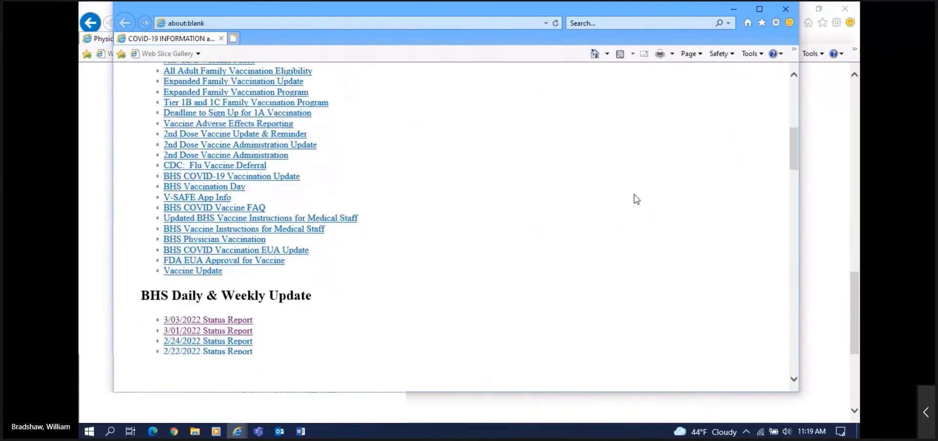
scroll(637, 199, down, 5)
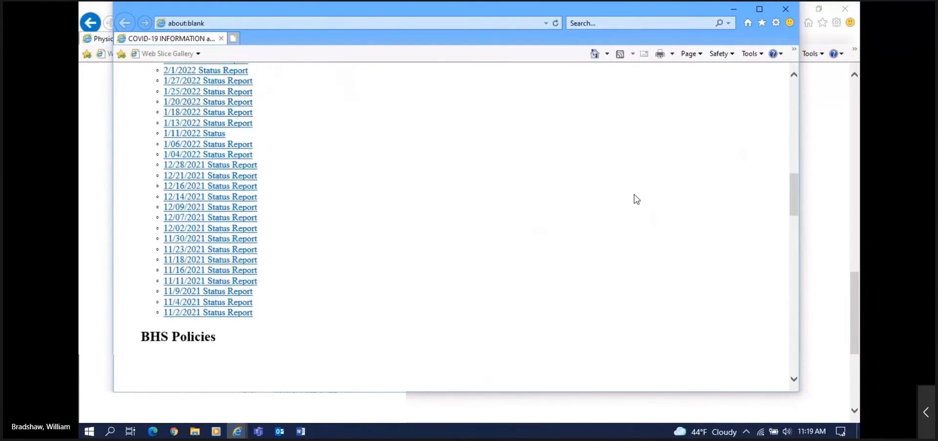
scroll(637, 199, down, 6)
scroll(635, 199, down, 5)
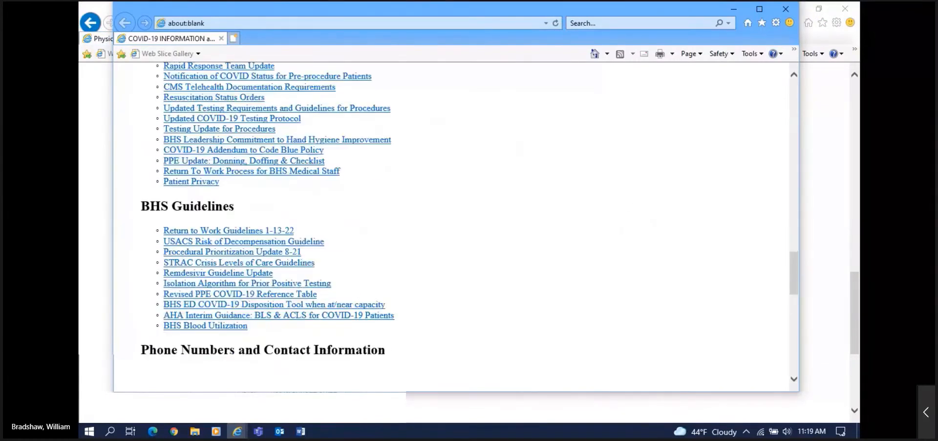
Step: Close the COVID-19 INFORMATION window and scroll down to the My Office Staff panel
click(784, 11)
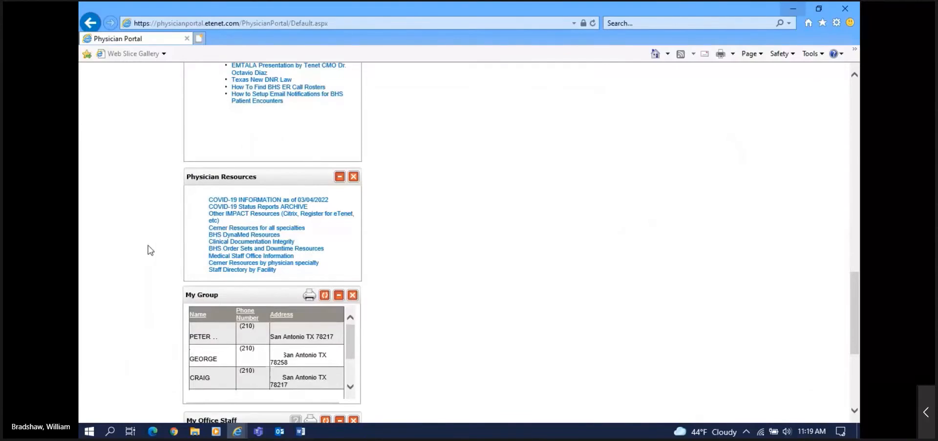
scroll(485, 276, down, 4)
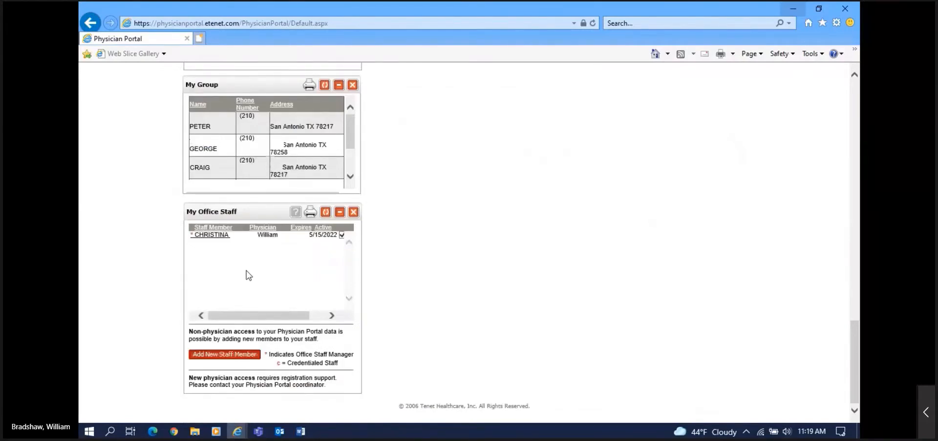
click(222, 358)
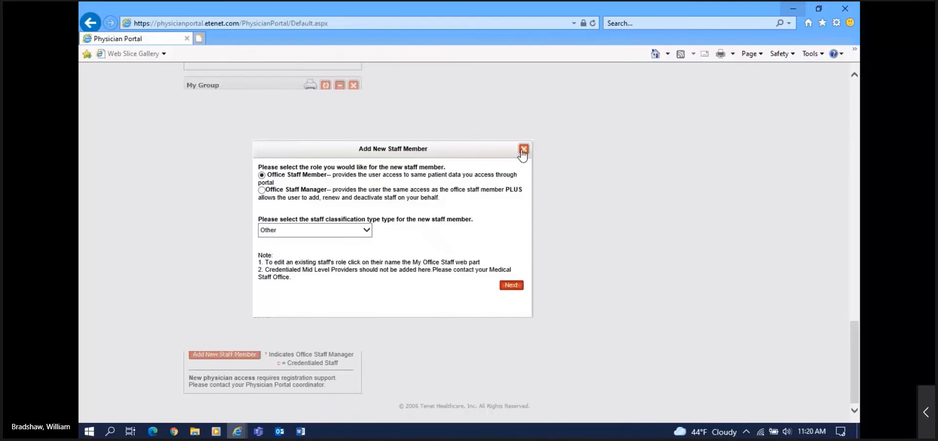
click(523, 149)
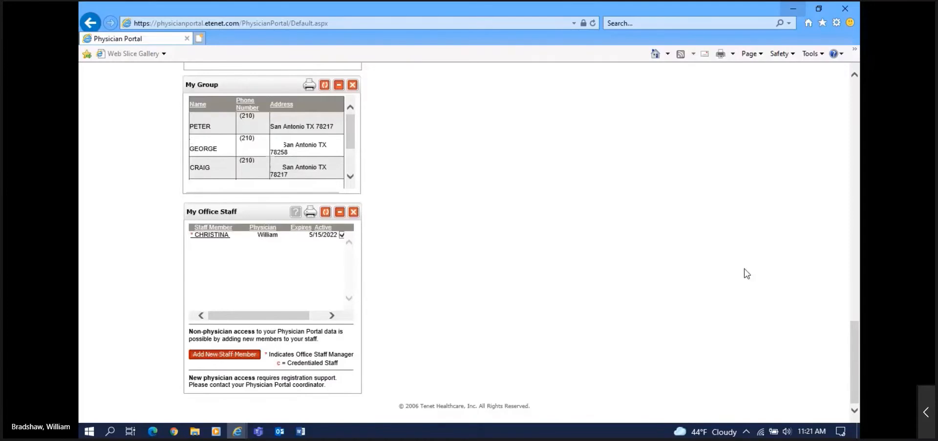
Step: Scroll back to the top of My Portal, showing My Profile and Tenet HealthSystems information
scroll(750, 267, up, 5)
scroll(752, 261, up, 10)
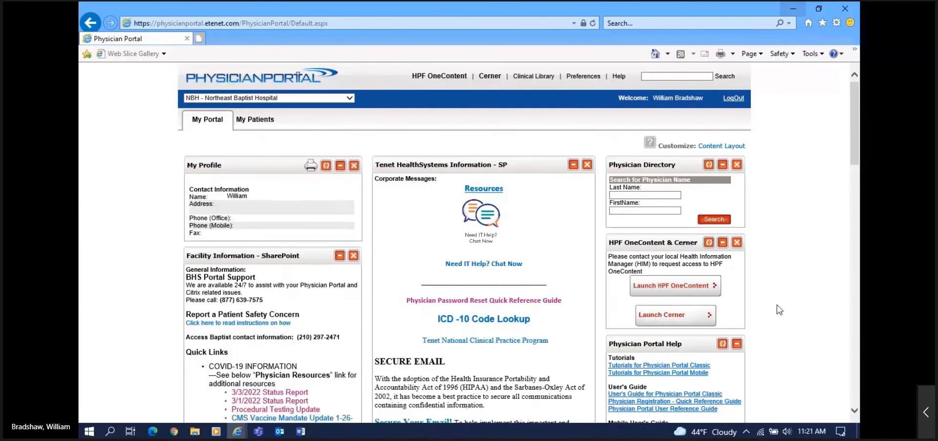
scroll(780, 309, down, 1)
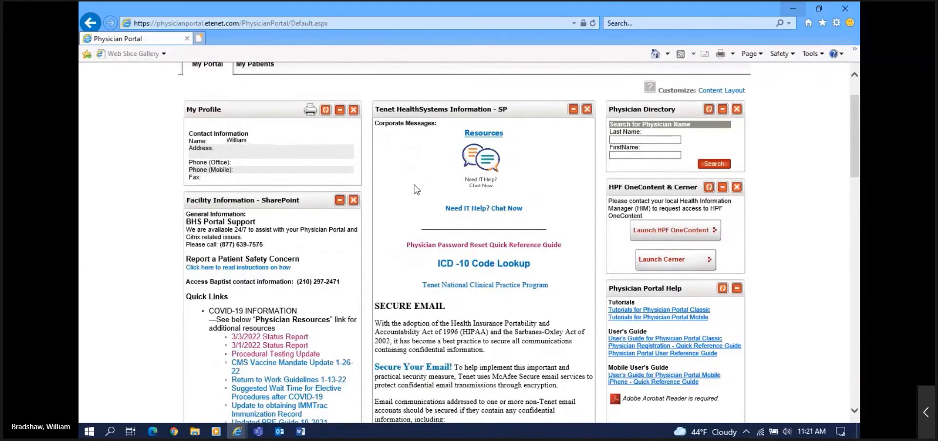
Step: Open the Physician Password Reset Quick Reference Guide PDF and scroll down to Sheet 2
click(504, 245)
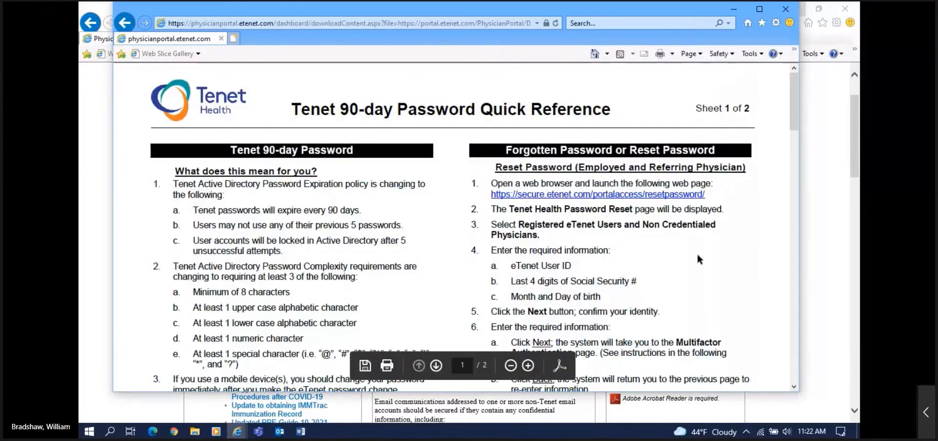
scroll(694, 250, down, 2)
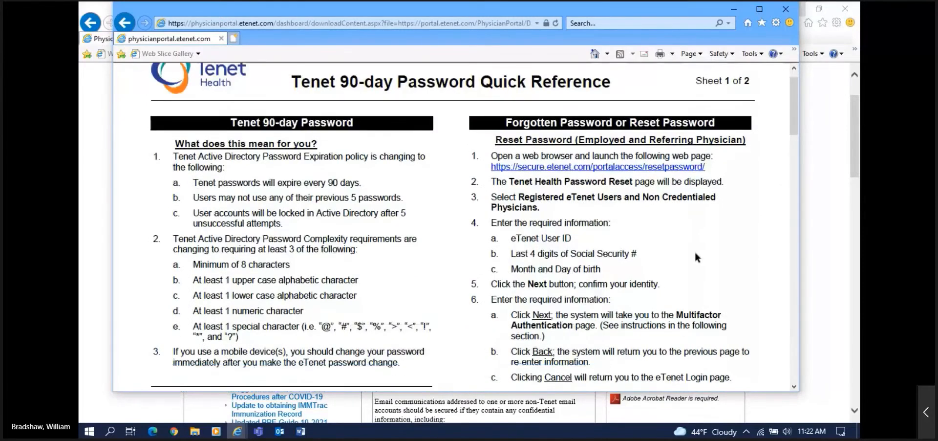
scroll(693, 250, down, 5)
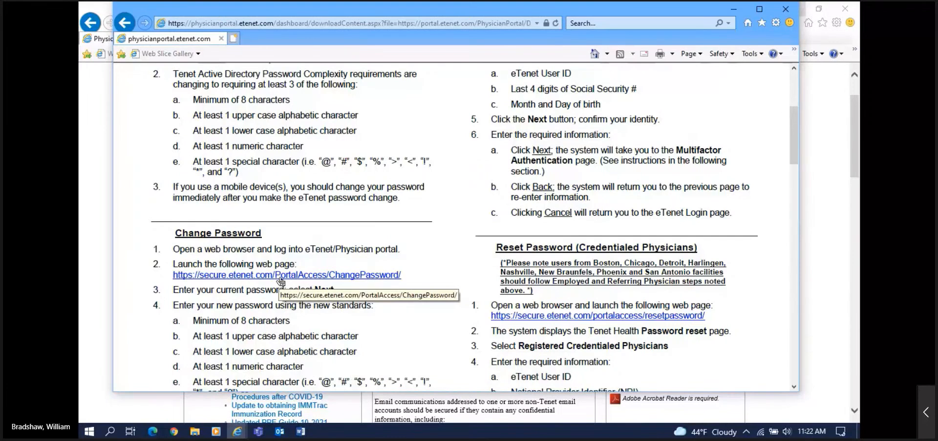
scroll(755, 299, down, 4)
scroll(751, 300, down, 7)
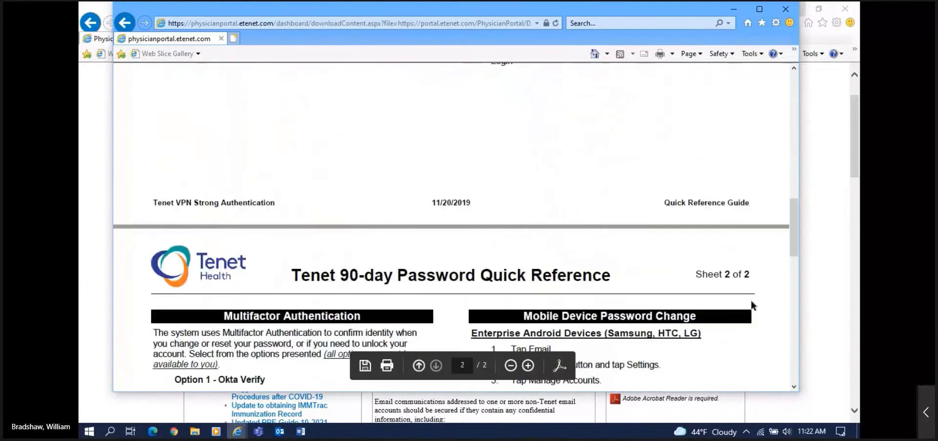
scroll(752, 300, down, 4)
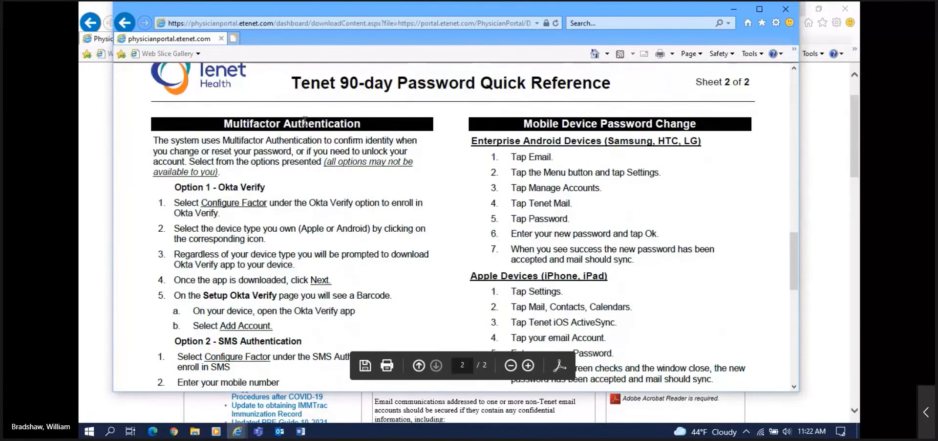
click(785, 10)
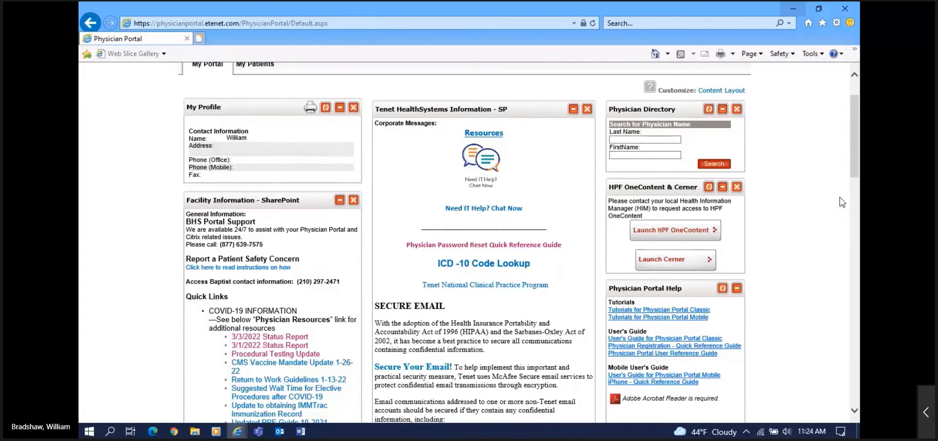
scroll(840, 201, down, 3)
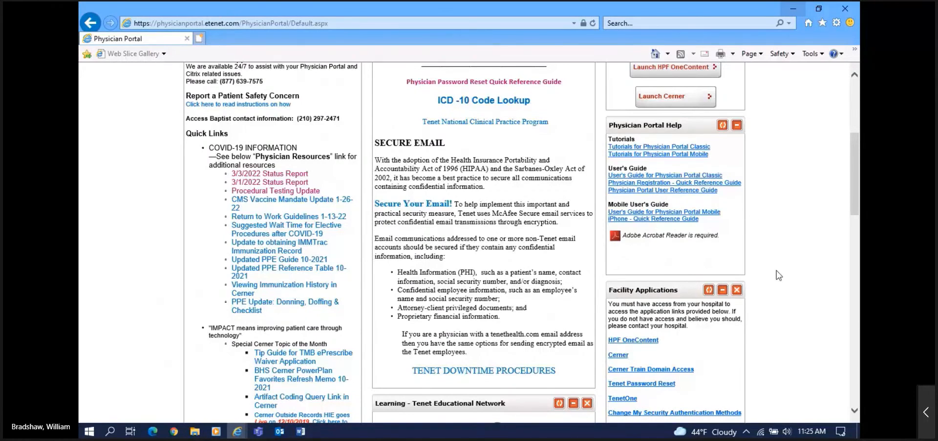
scroll(778, 275, up, 5)
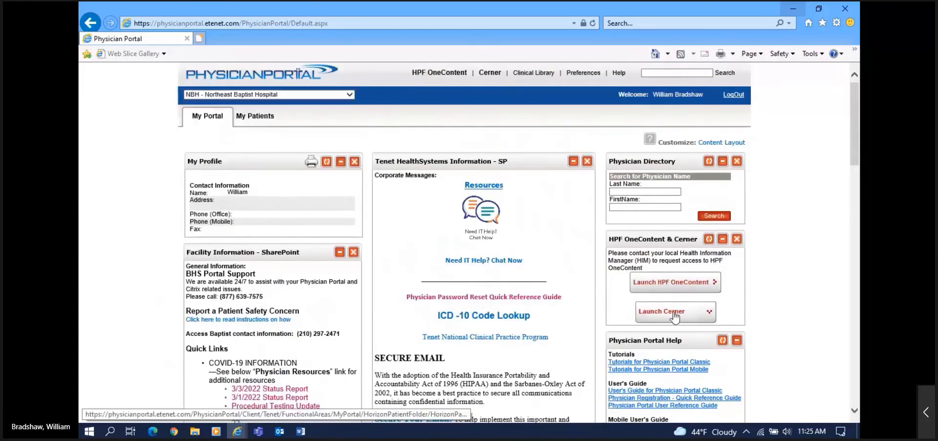
Step: Launch CernerWorks, maximize its login window, and log on with the user's name and password
click(674, 314)
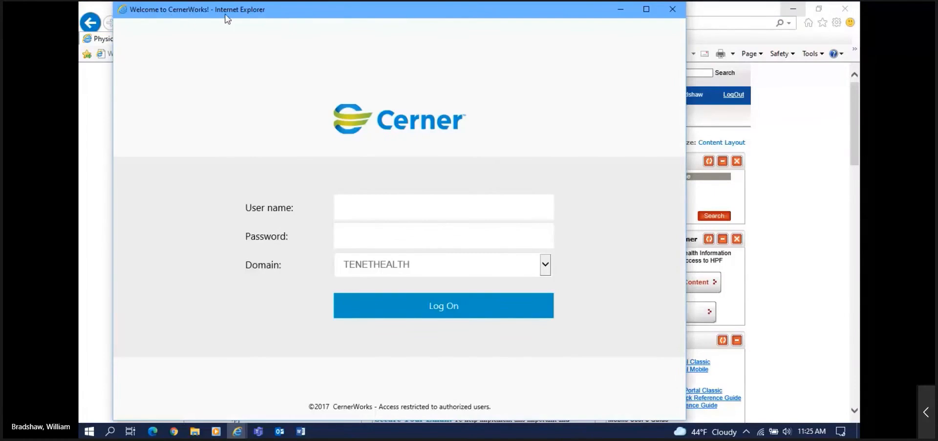
click(646, 10)
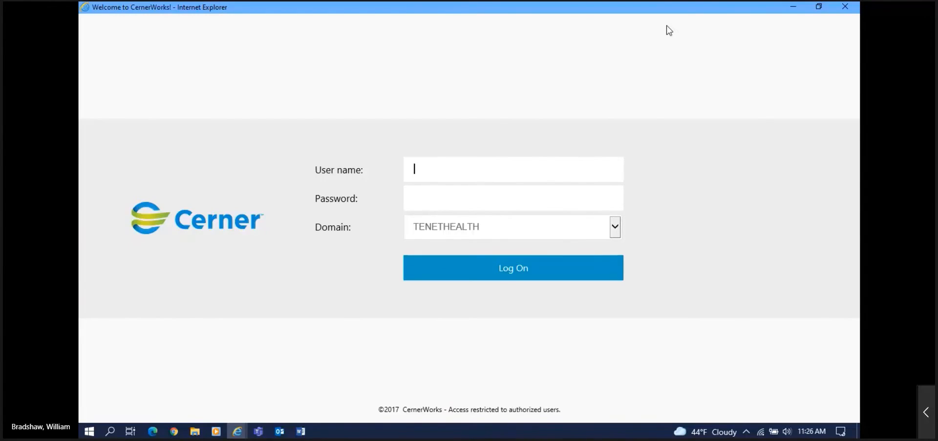
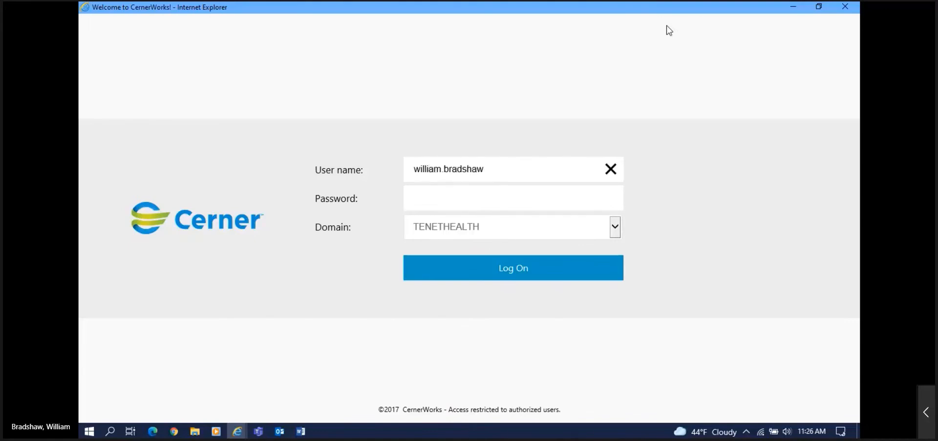
key(Tab)
text(***)
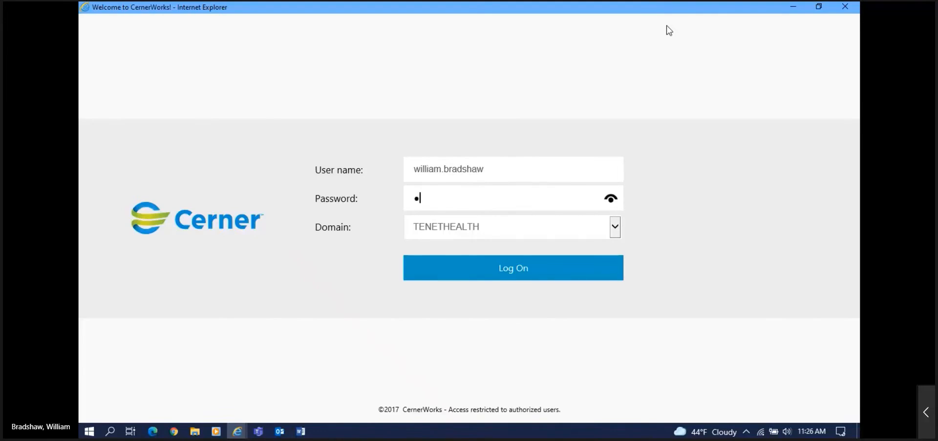
key(BackSpace)
key(BackSpace)
key(BackSpace)
text(********)
key(Return)
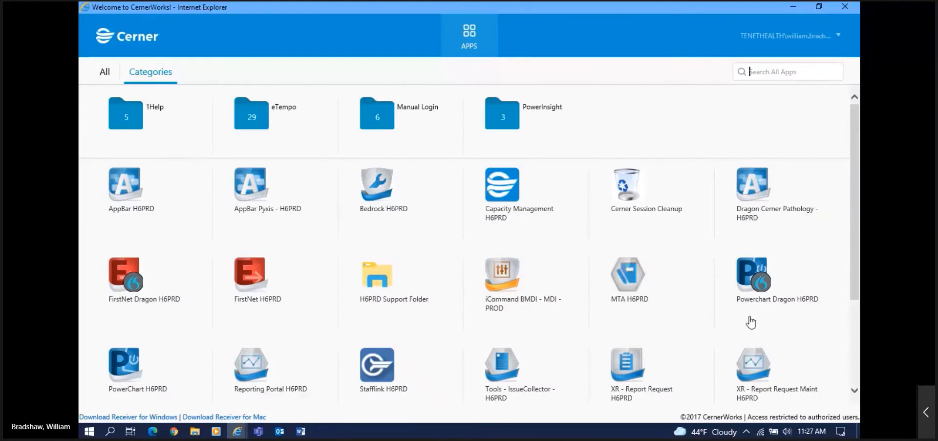
Step: Launch Powerchart Dragon H6PRD so PowerChart opens on the Message Center inbox
click(744, 278)
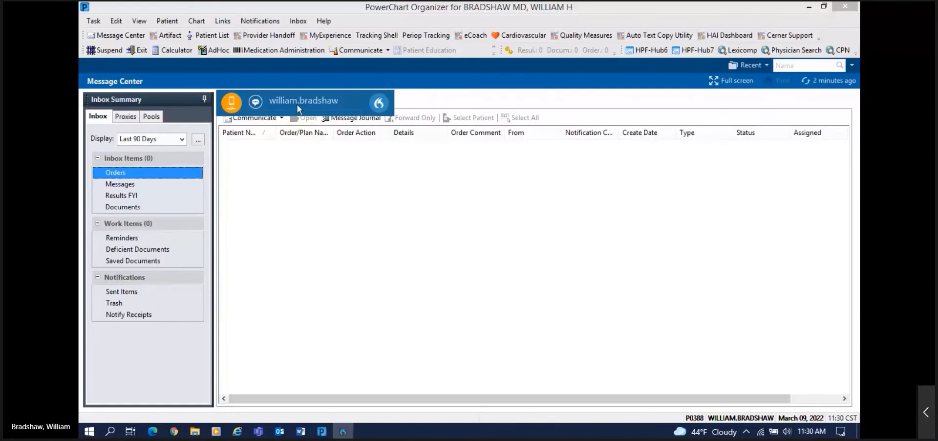
Step: Drag the Dragon dictation banner to the right, off the Orders list
drag(297, 101, 731, 157)
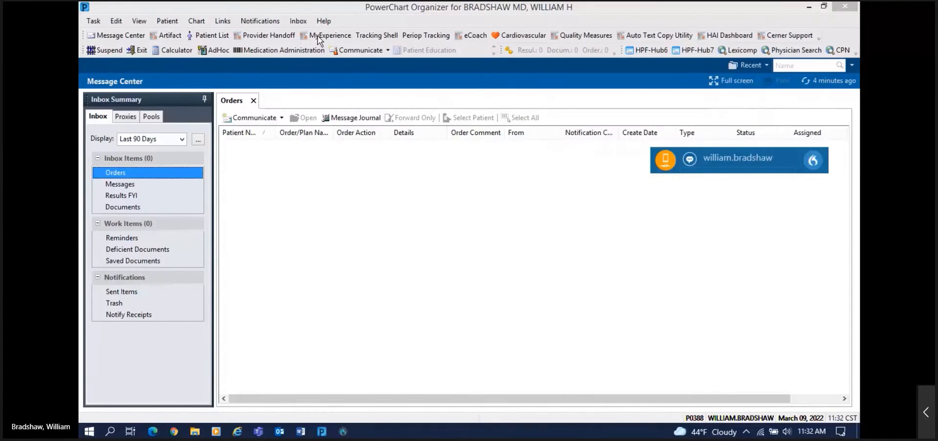
Step: Show the My MPages Selection page with Hospitalist View, moving and minimizing the dictation widget
click(329, 35)
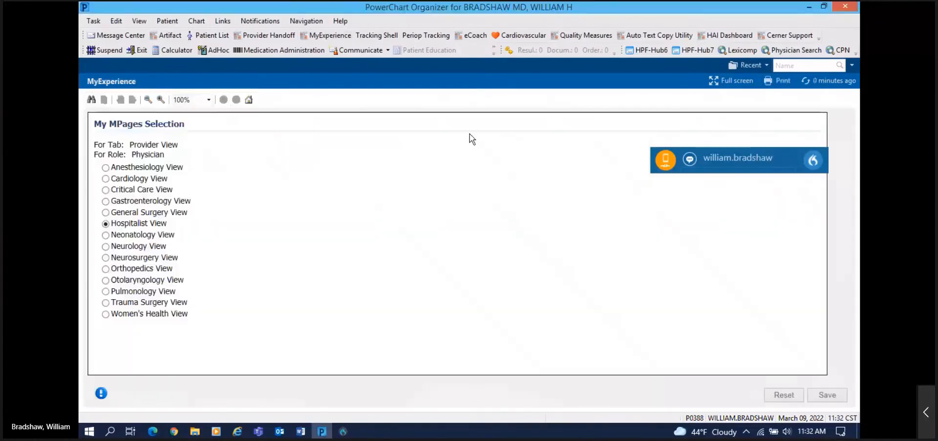
drag(726, 163, 718, 137)
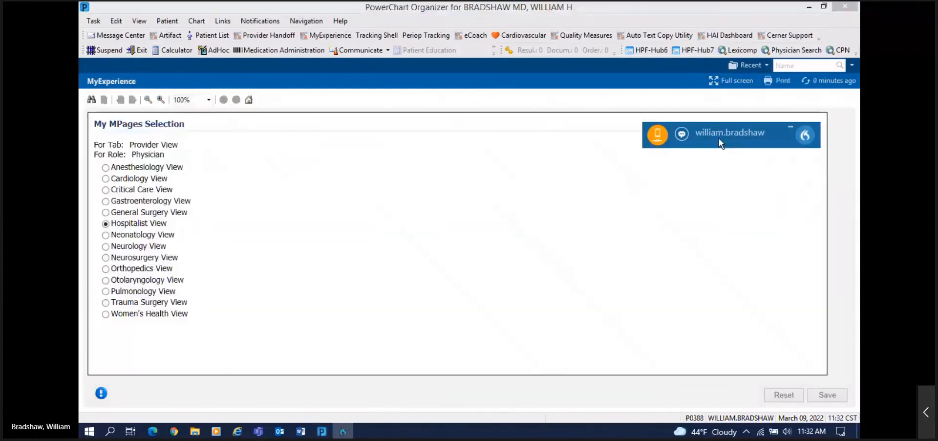
click(790, 128)
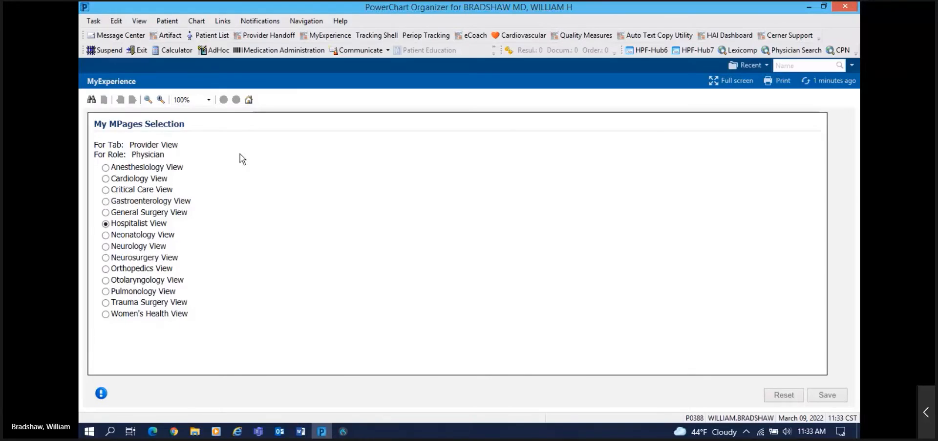
Step: Show the eCoach page with Popular Topics, PowerChart Basics and Message Center tutorials
click(471, 35)
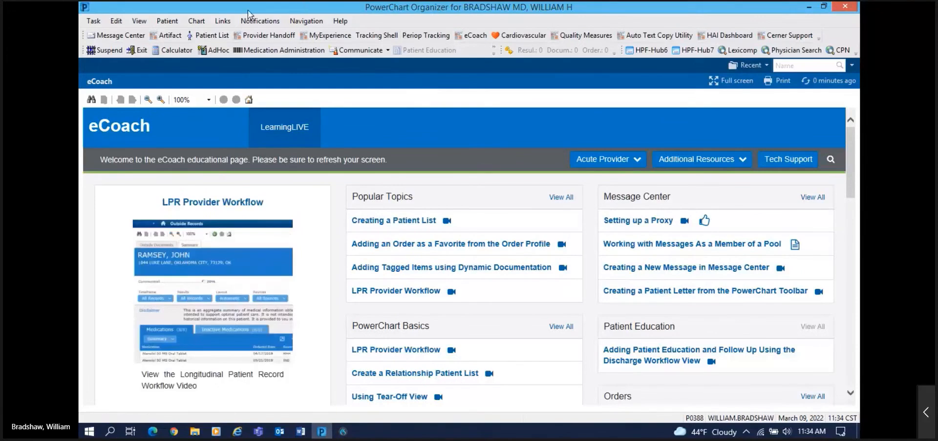
Step: Show the Artifact page with its empty Queries panel
click(170, 40)
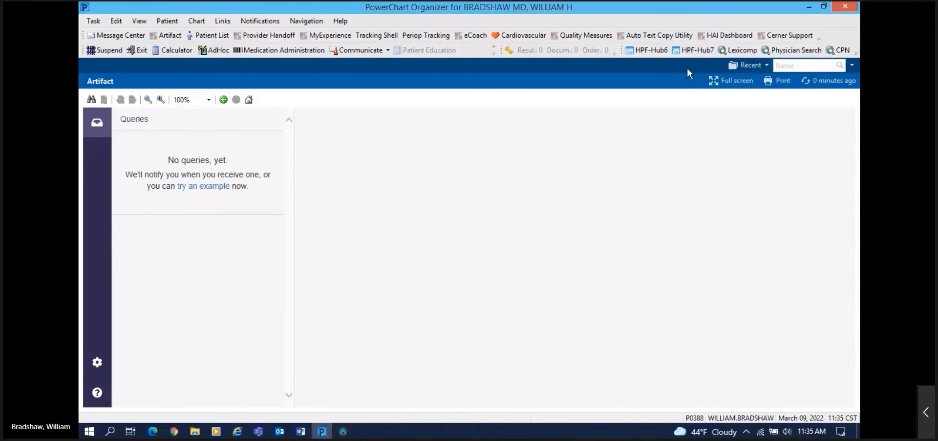
Step: Review the library in the Auto Text Copy Utility
click(645, 36)
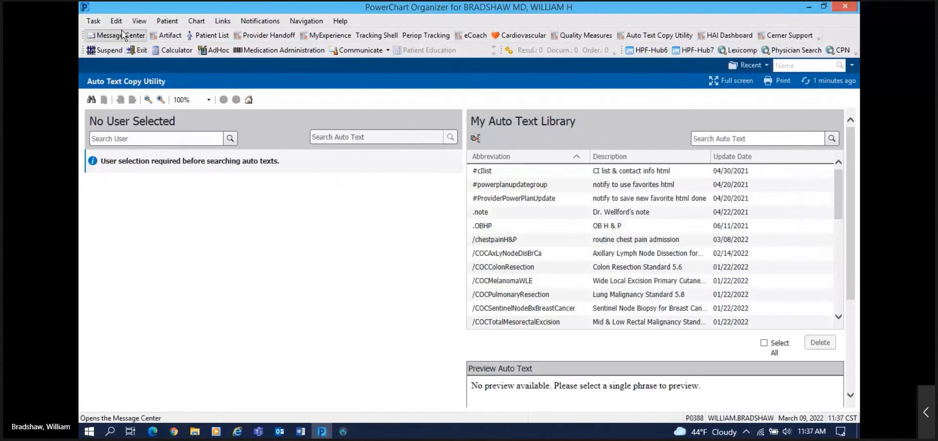
Step: Return to the Message Center's empty Orders inbox
click(122, 35)
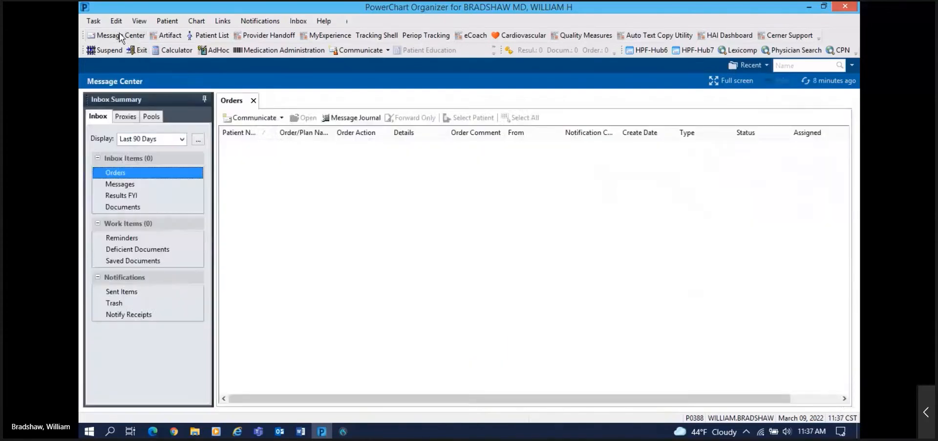
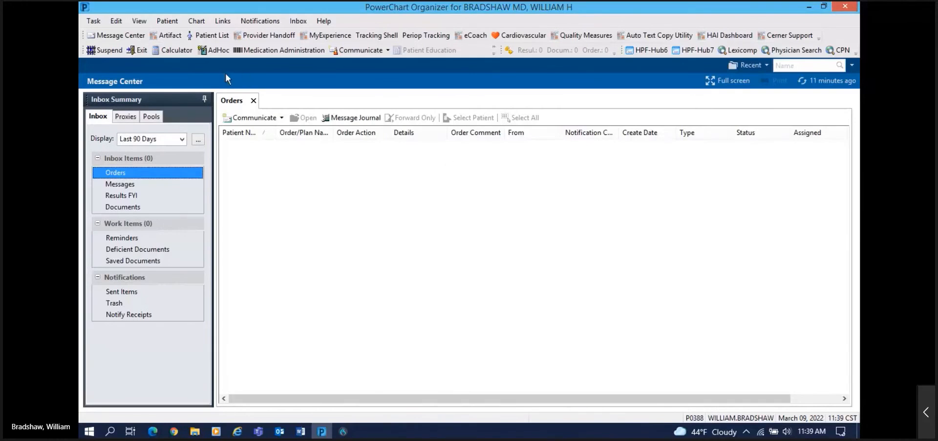
Step: Switch from the Message Center to the Patient List view
click(207, 35)
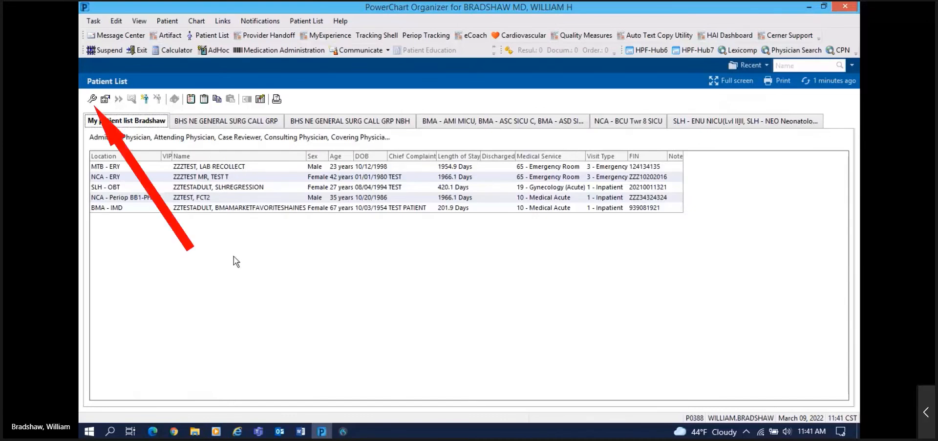
Step: In Modify Patient Lists, start a Relationship list, expand Visit Relationships, then cancel the wizard
click(92, 99)
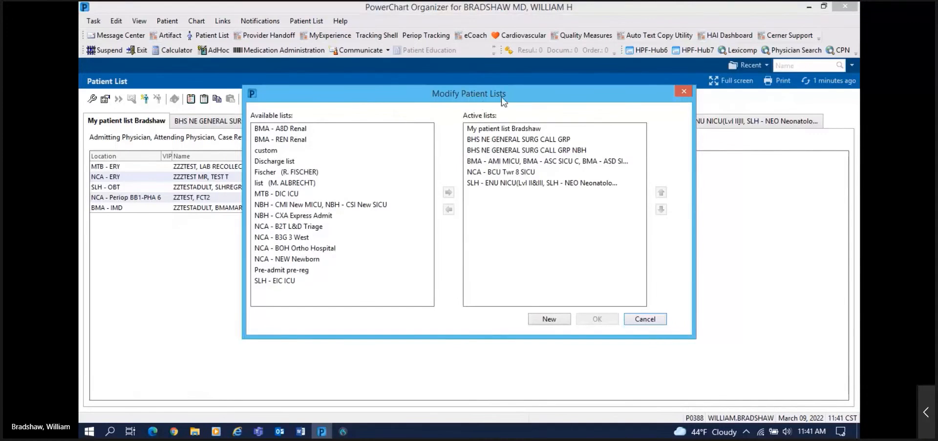
click(547, 320)
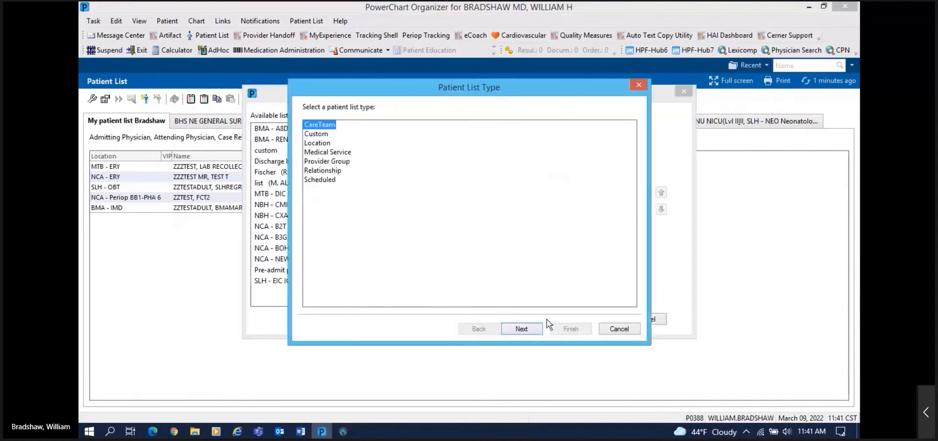
click(318, 171)
click(519, 327)
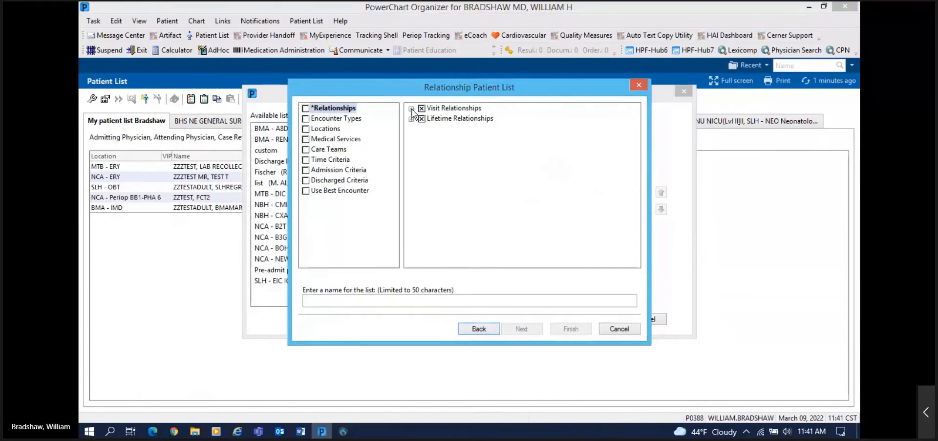
click(412, 109)
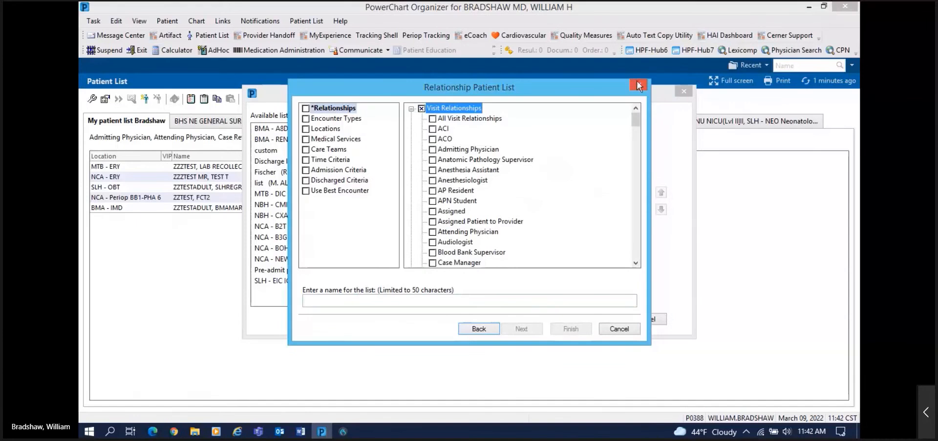
click(621, 331)
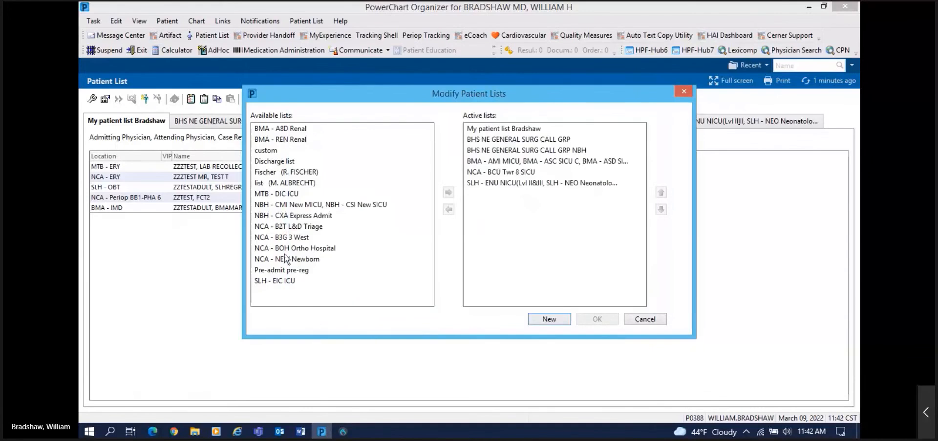
Step: Add MTB - DIC ICU to the active lists, move it up and down, remove it, and cancel
click(280, 194)
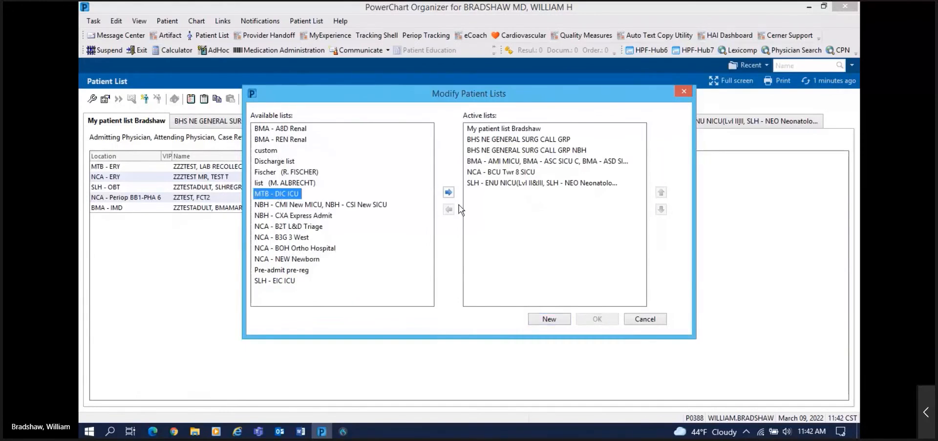
click(448, 194)
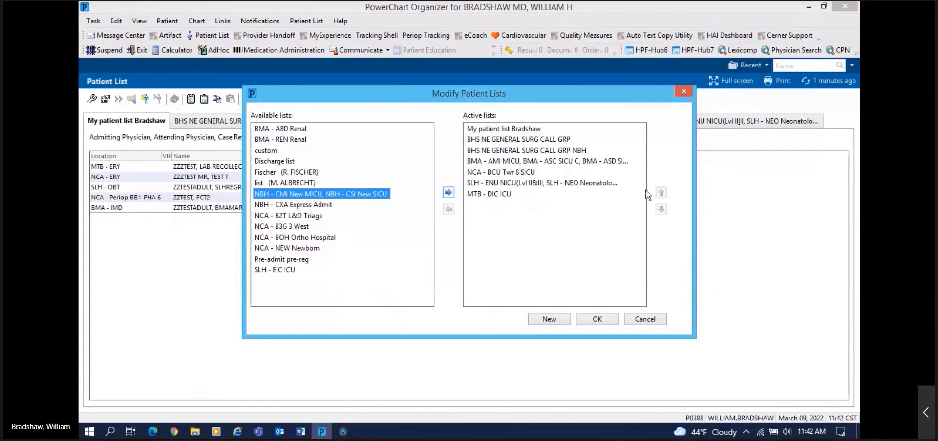
click(503, 194)
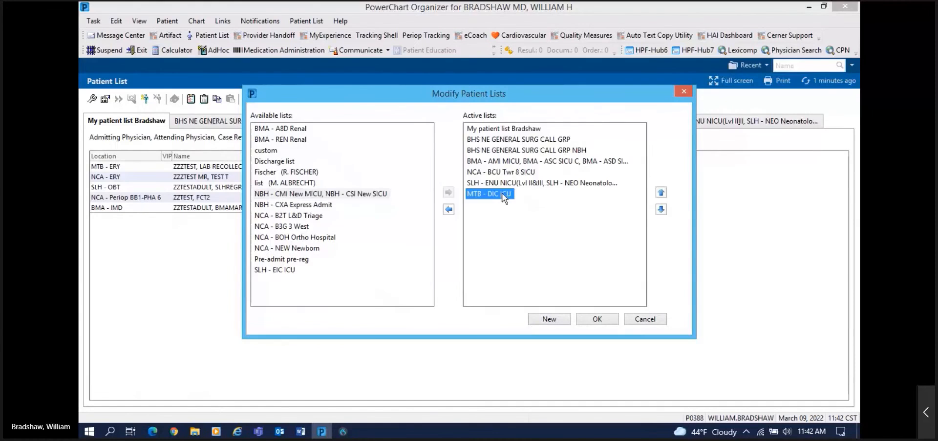
click(661, 192)
click(661, 210)
click(449, 209)
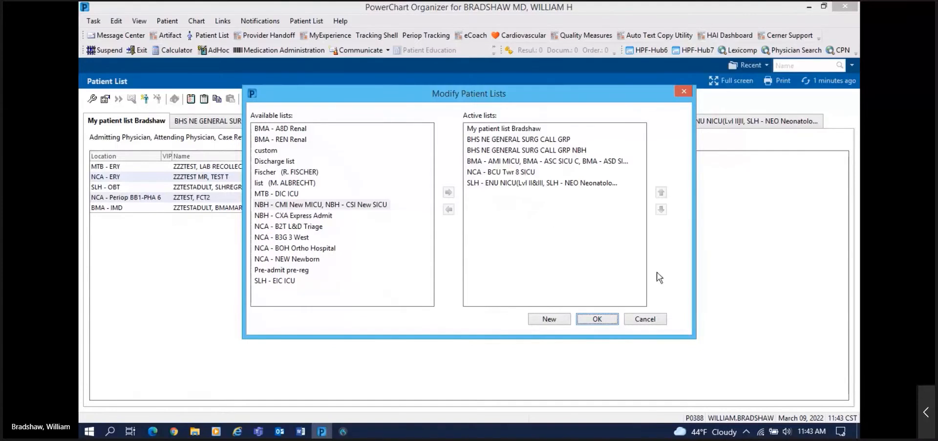
click(650, 320)
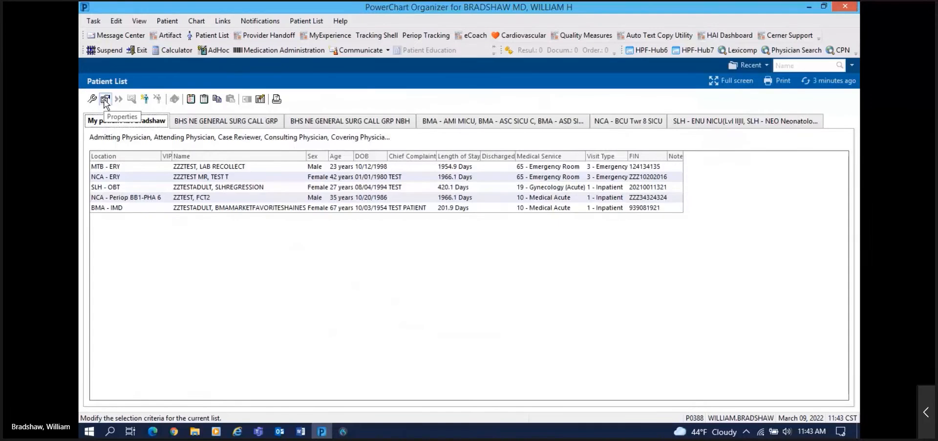
Step: Open and close the Add Patient encounter search, then switch to the Provider Handoff view
click(145, 100)
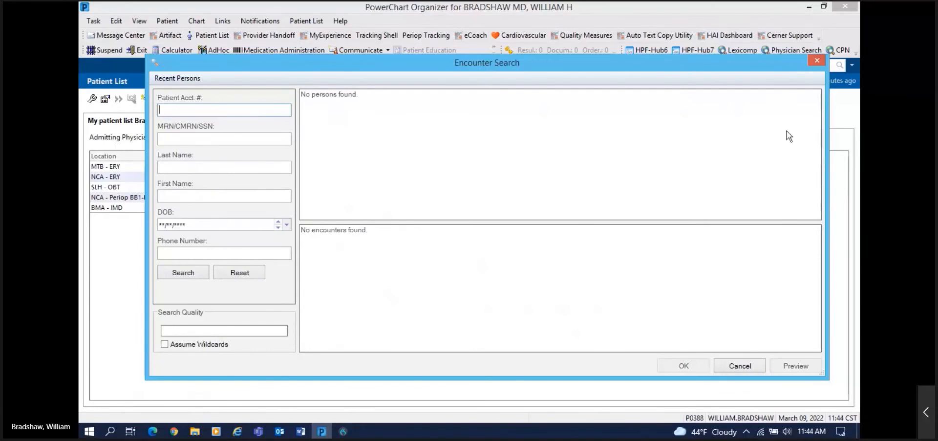
click(818, 61)
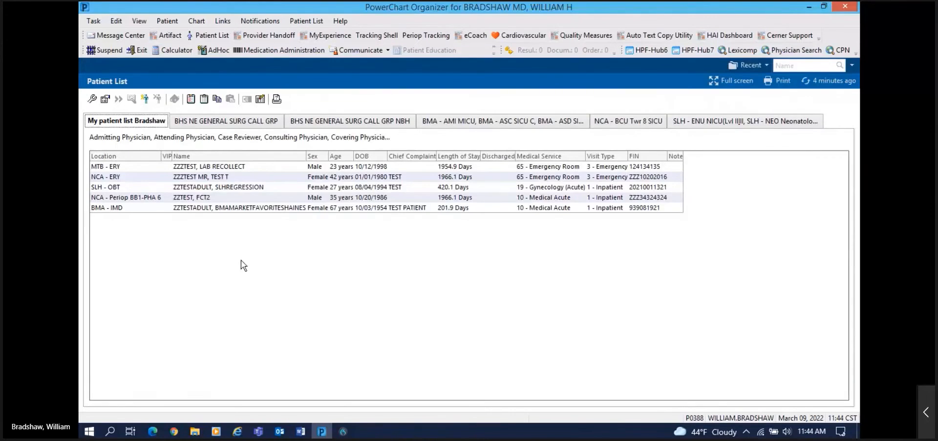
click(258, 36)
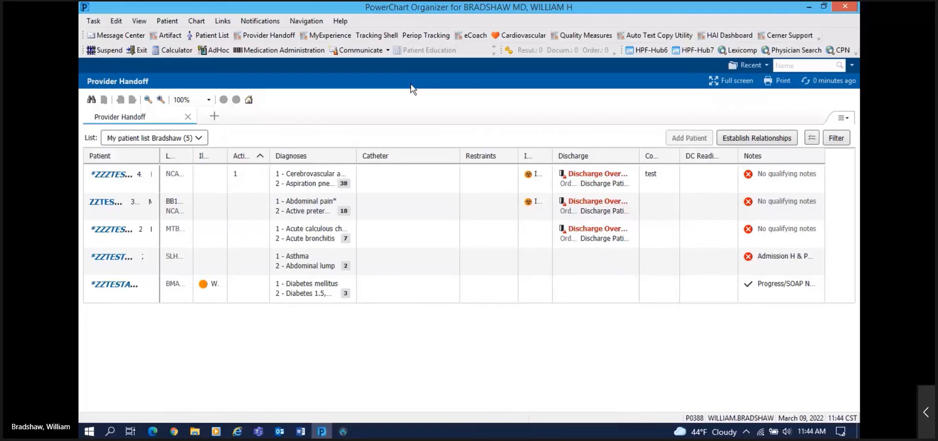
Step: Open the first patient's handoff details, scroll through them, then close the side panel
click(148, 191)
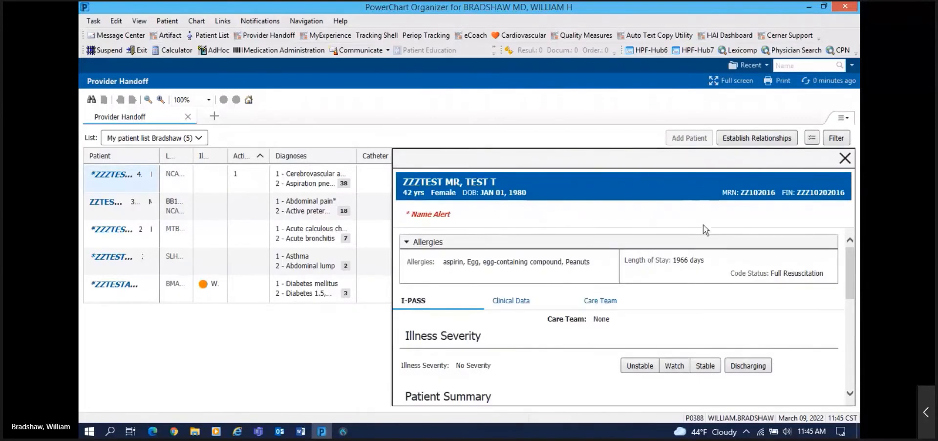
scroll(727, 278, down, 1)
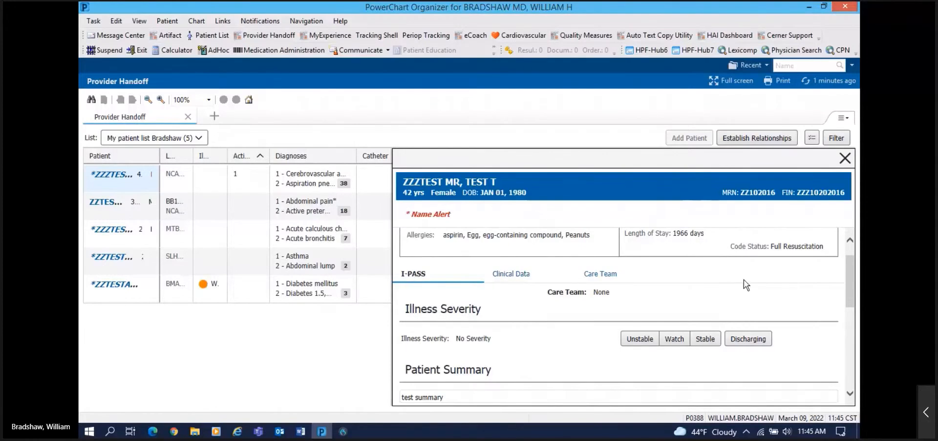
drag(850, 299, 848, 322)
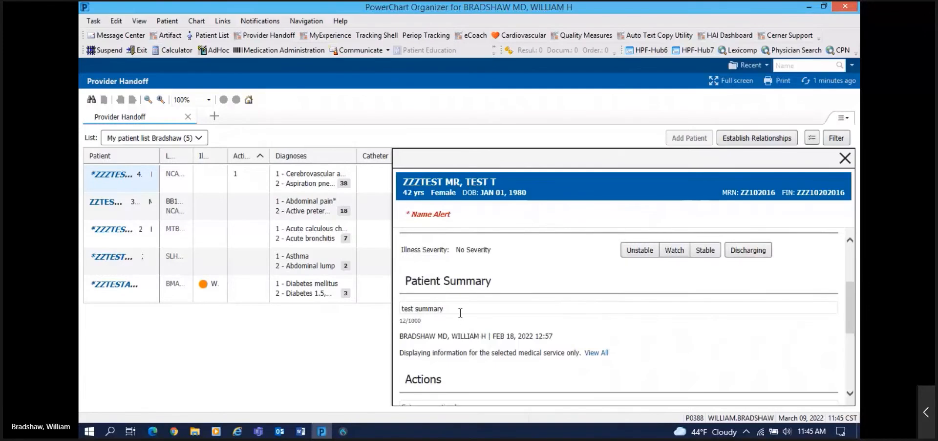
drag(852, 314, 843, 368)
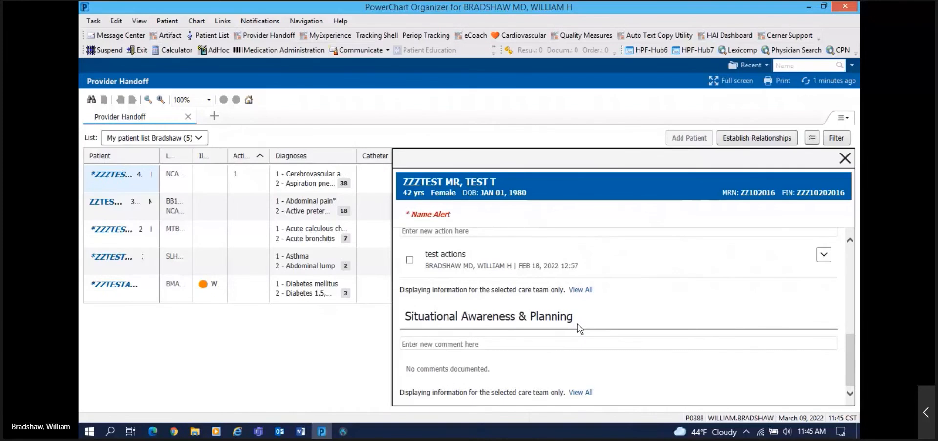
drag(847, 351, 813, 264)
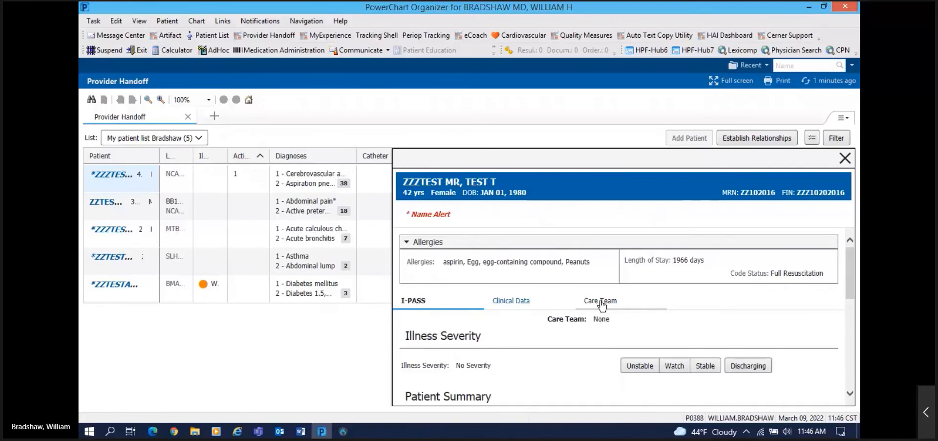
click(845, 158)
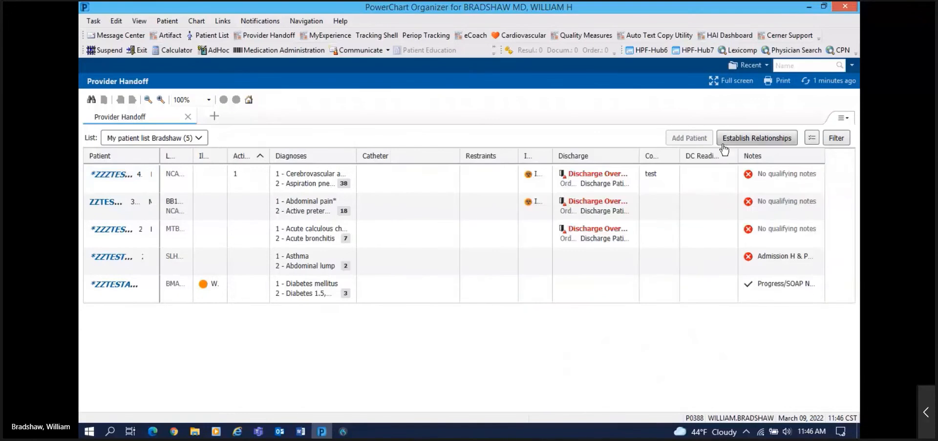
Step: Check relationship types in Establish Relationships, close it unassigned, and return to the Patient List
click(748, 141)
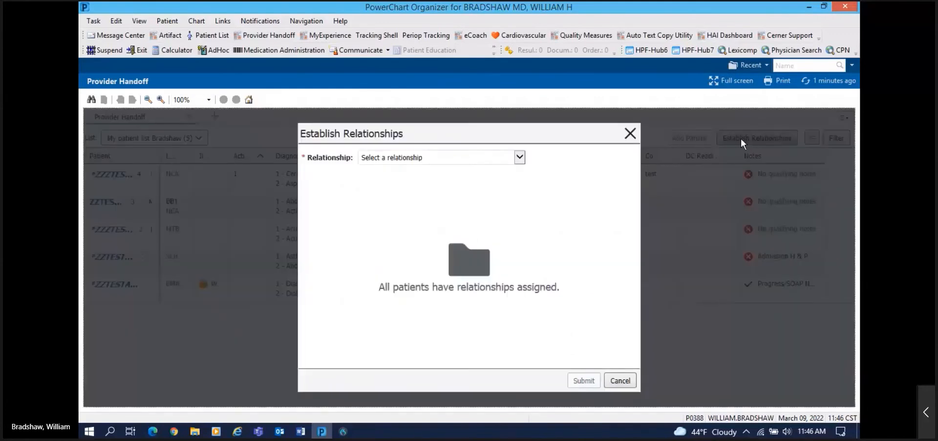
click(519, 157)
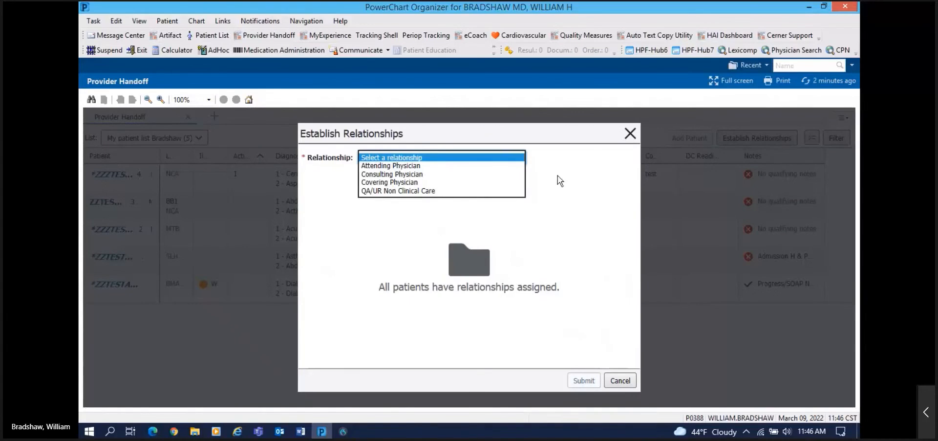
click(630, 133)
click(629, 134)
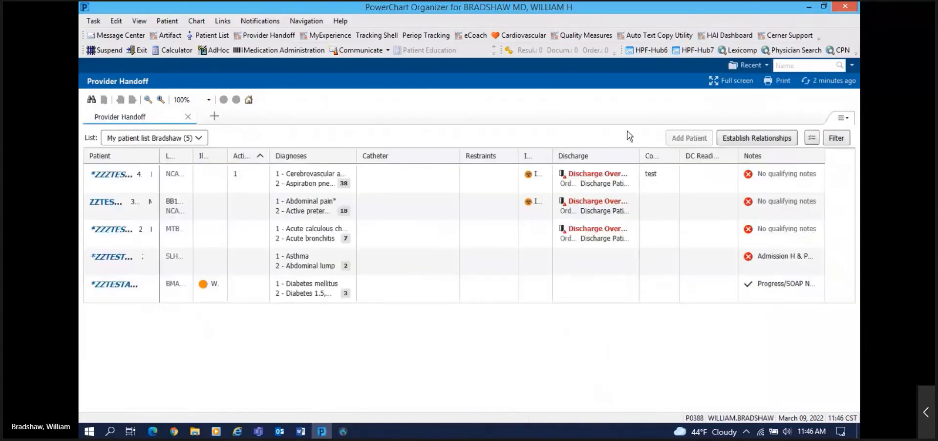
click(201, 35)
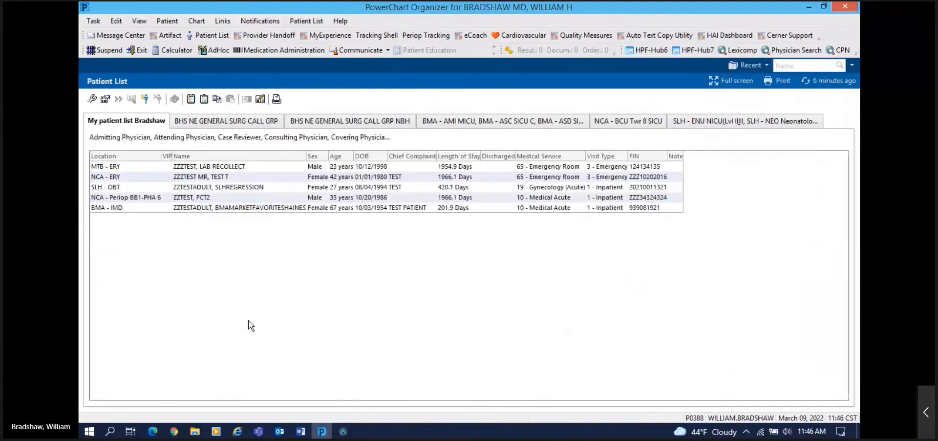
Step: Open the SLH - OBT test patient's chart and pin the navigation menu open
click(220, 190)
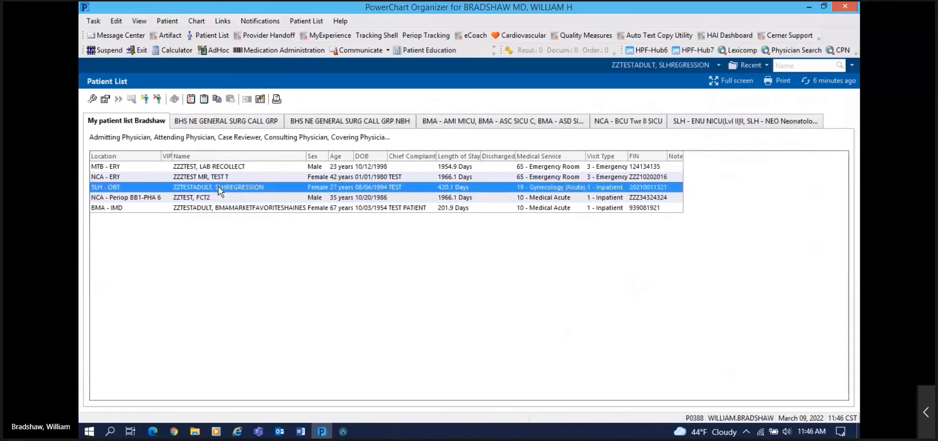
double_click(220, 190)
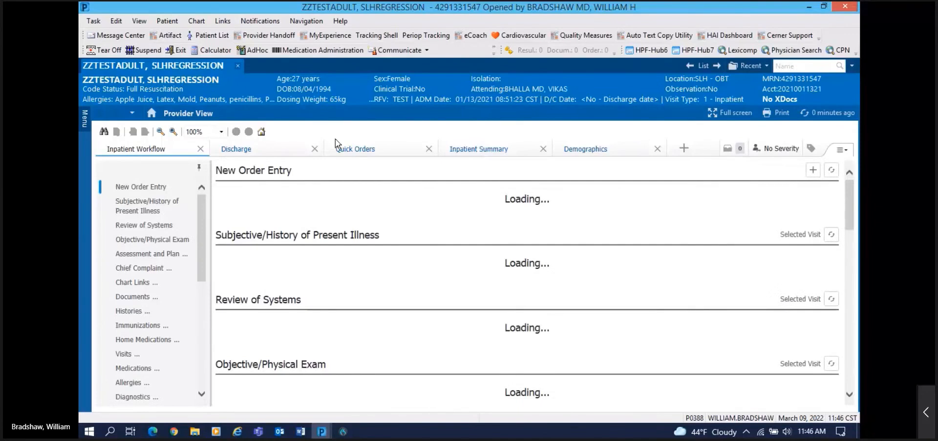
click(85, 120)
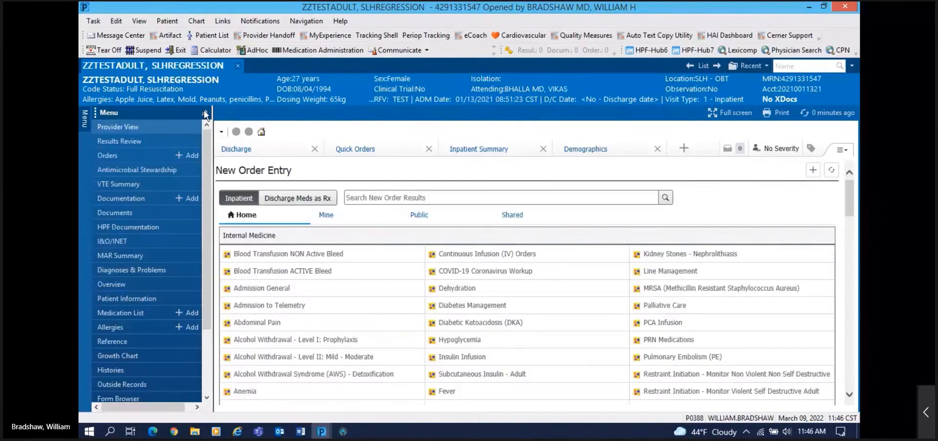
click(205, 114)
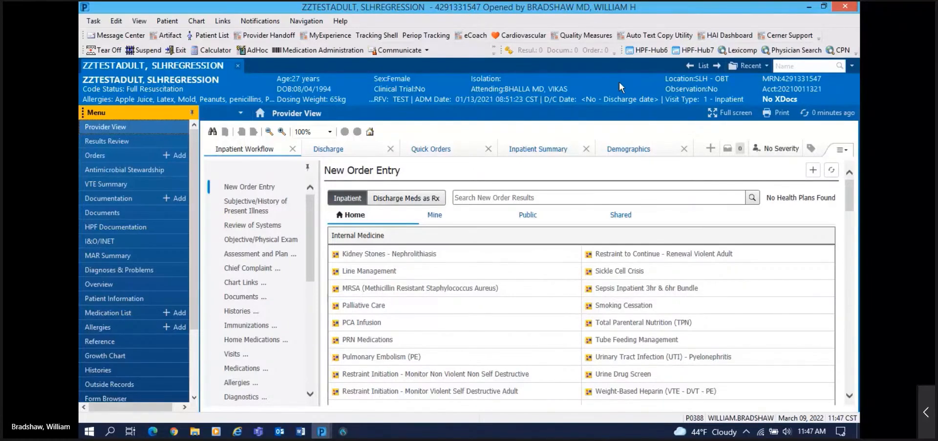
Step: Change the patient search box from Name to FIN lookup
click(803, 66)
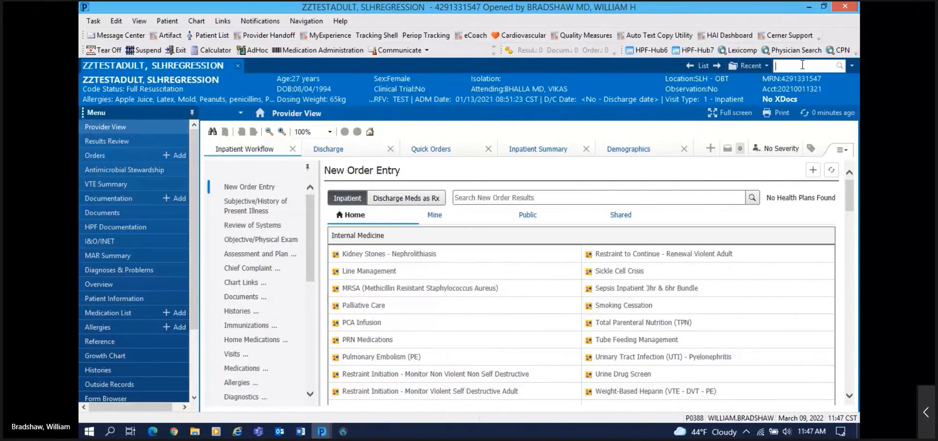
click(852, 65)
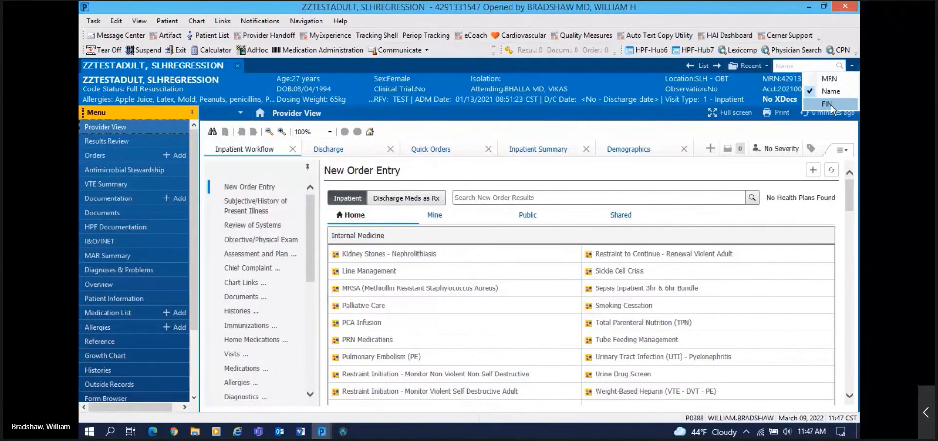
click(831, 104)
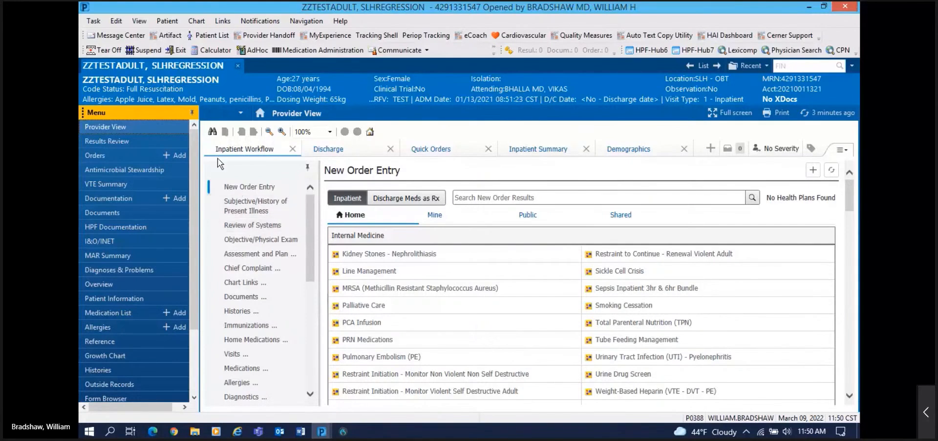
Step: Unpin the navigation menu and switch the chart to full screen
click(193, 113)
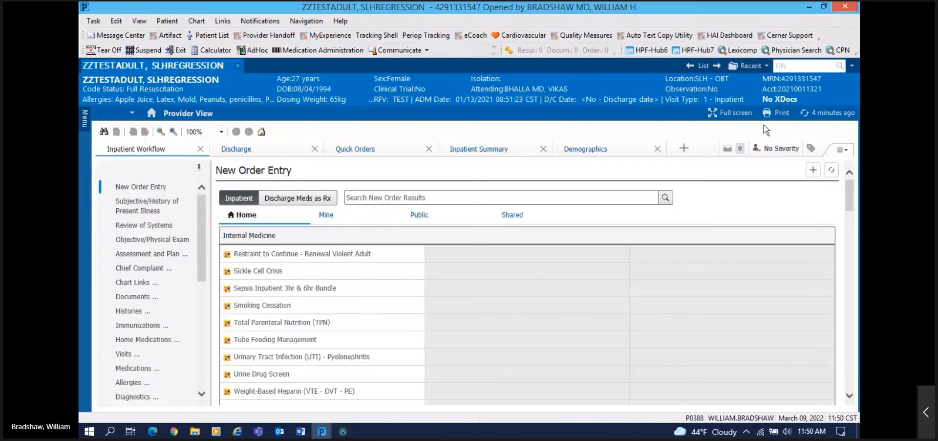
click(727, 119)
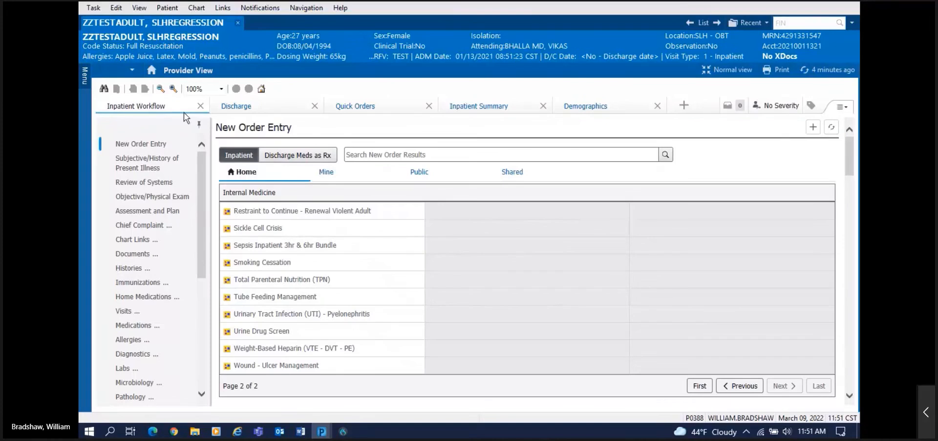
Step: On the Discharge page, move Quality Measures below Diagnostics, check section options, then open Quick Orders
click(239, 109)
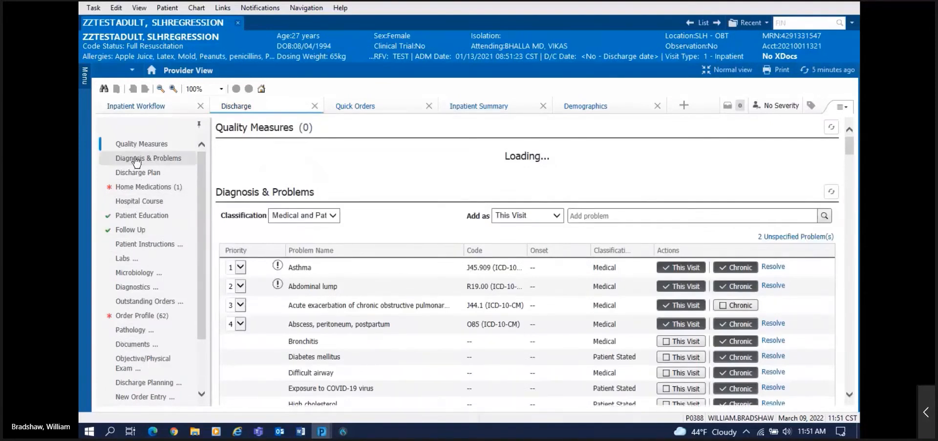
drag(131, 173, 146, 351)
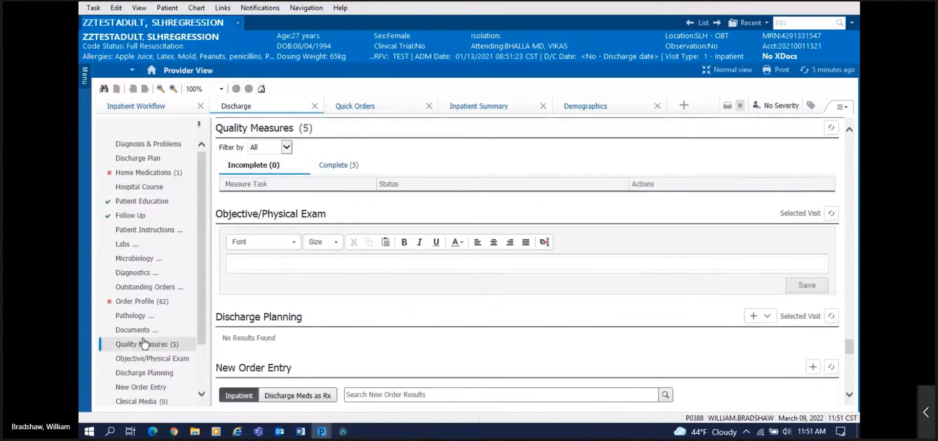
click(848, 108)
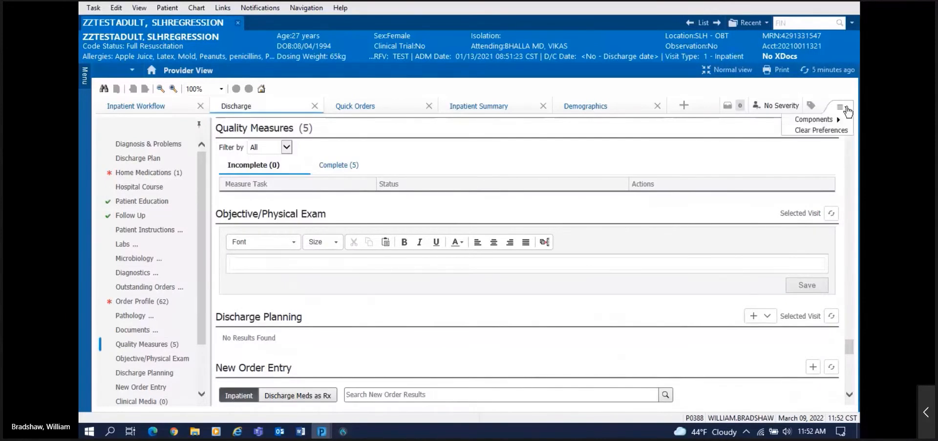
mouse_move(815, 123)
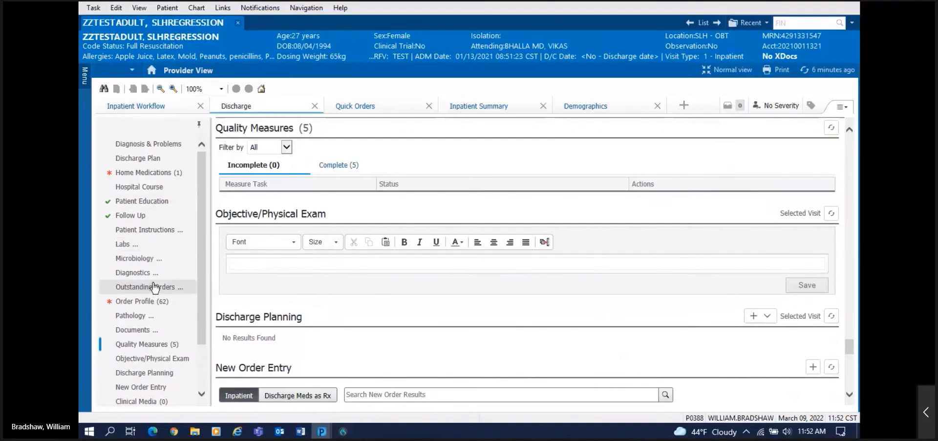
click(361, 109)
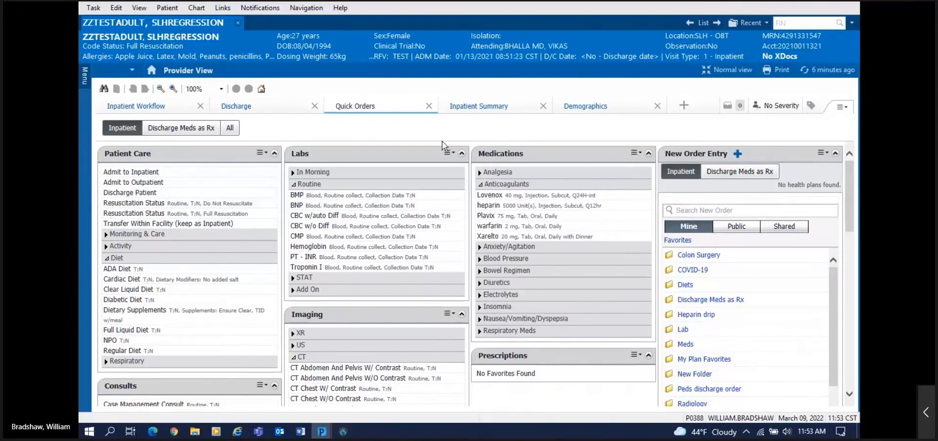
click(124, 106)
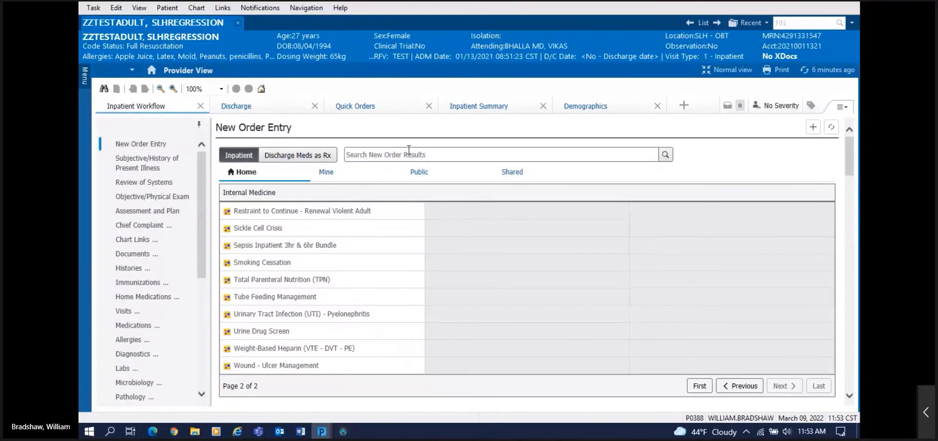
click(359, 109)
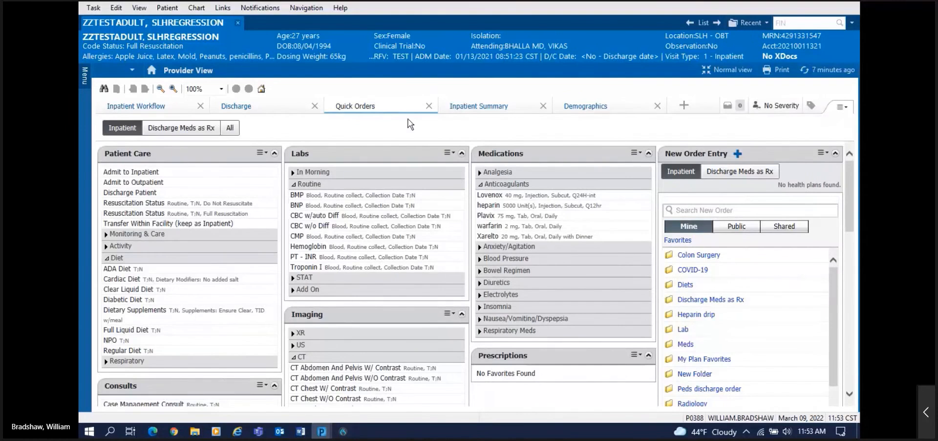
Step: Open the Inpatient Summary tab to view problems, vital signs, intake/output and PDMP
click(479, 108)
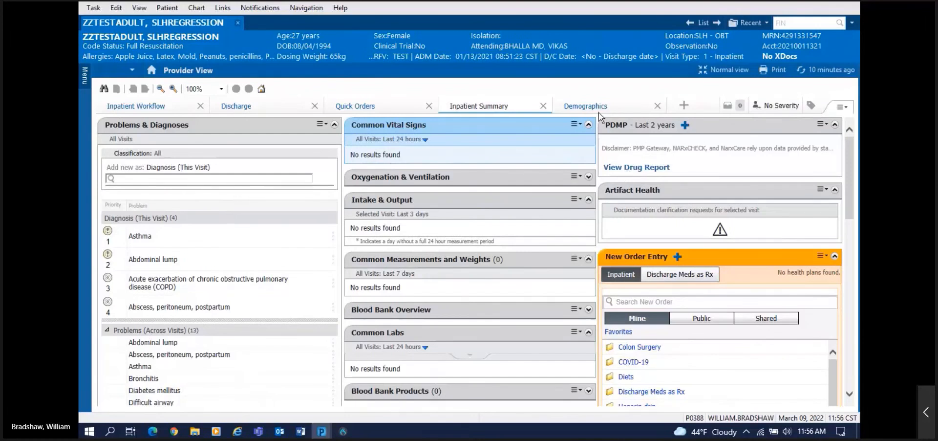
Step: Open the Demographics tab to see visits, registration, providers and relationships
click(577, 110)
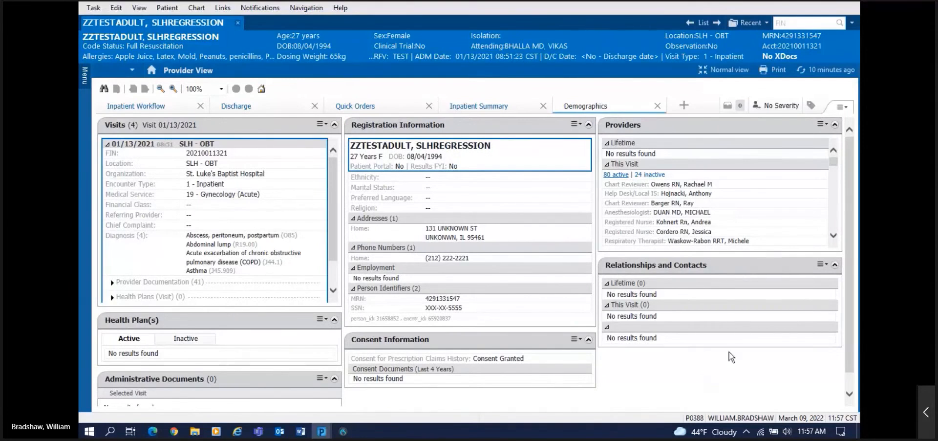
Step: Switch back to the Inpatient Workflow tab with New Order Entry
click(136, 107)
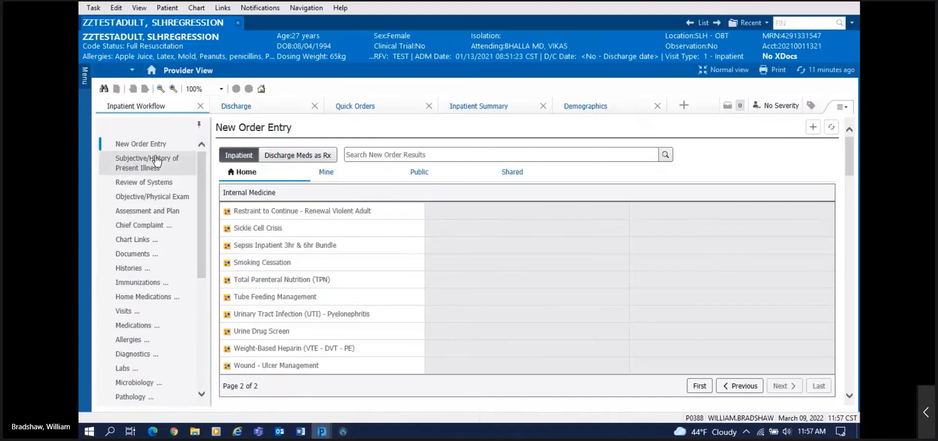
Step: Scroll the workflow navigation back to the top and jump to Subjective/History of Present Illness
drag(199, 212, 204, 345)
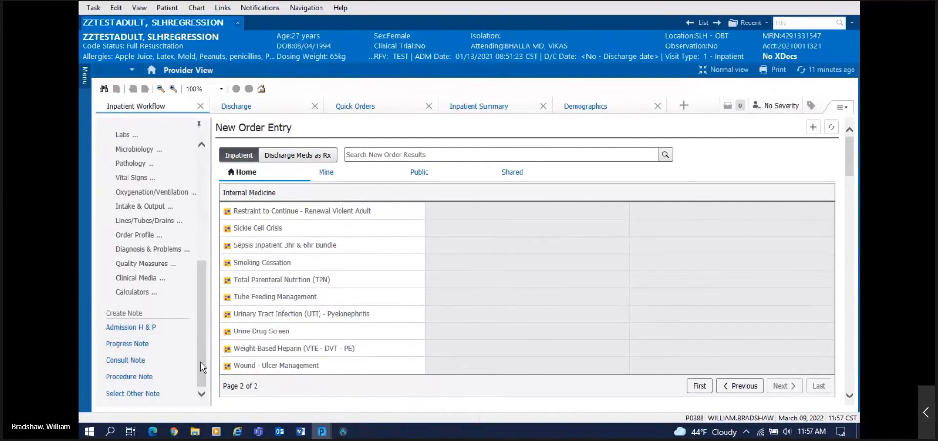
drag(200, 362, 200, 216)
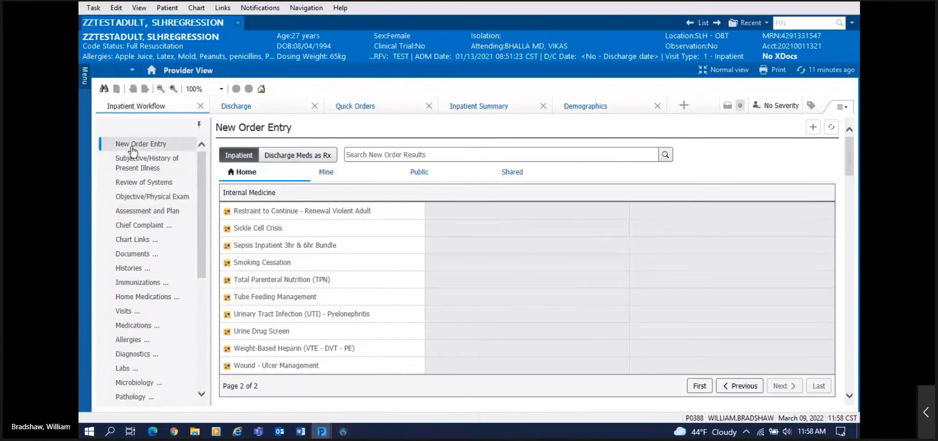
click(130, 163)
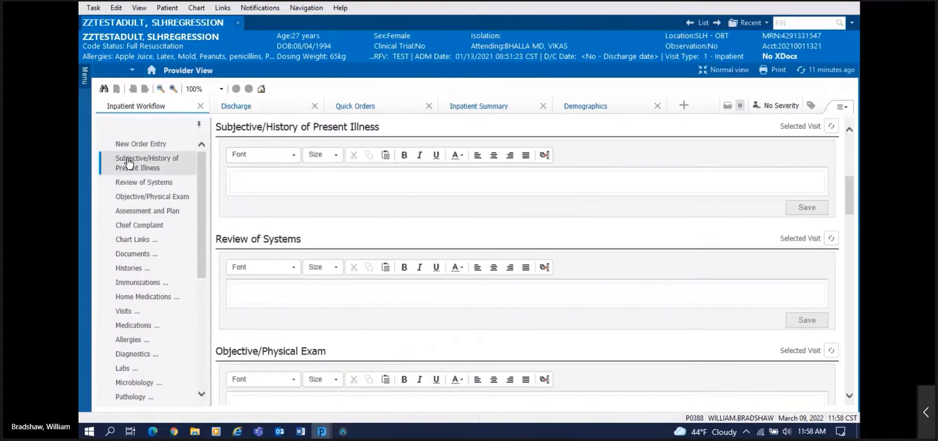
Step: Set the workflow page zoom to 75% and open the chart navigation Menu
click(221, 89)
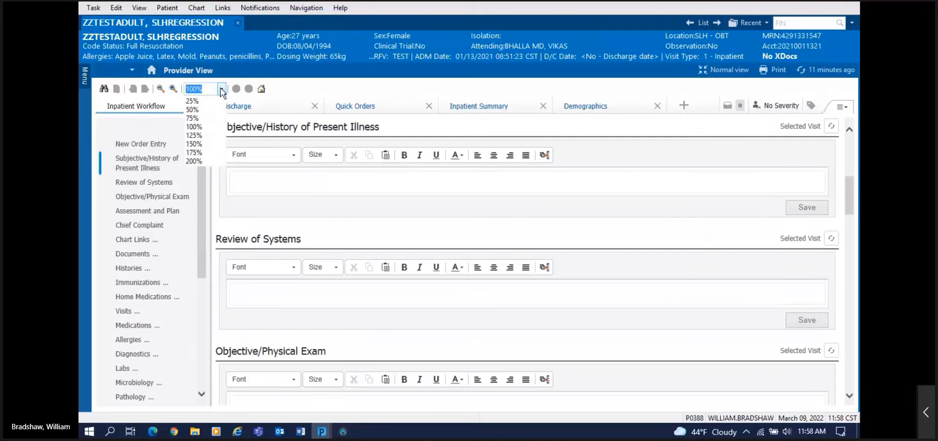
click(197, 118)
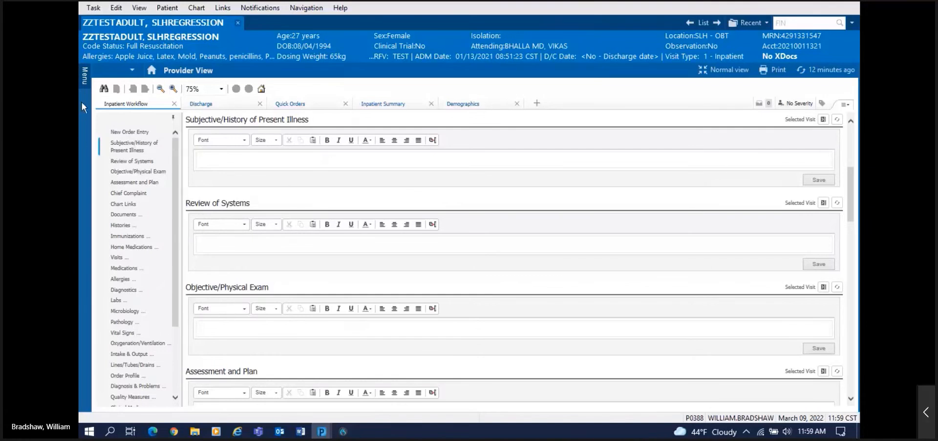
click(84, 80)
Step: Pop HPI, Review of Systems, Objective/Physical Exam and Assessment and Plan into the side notes pane
click(823, 122)
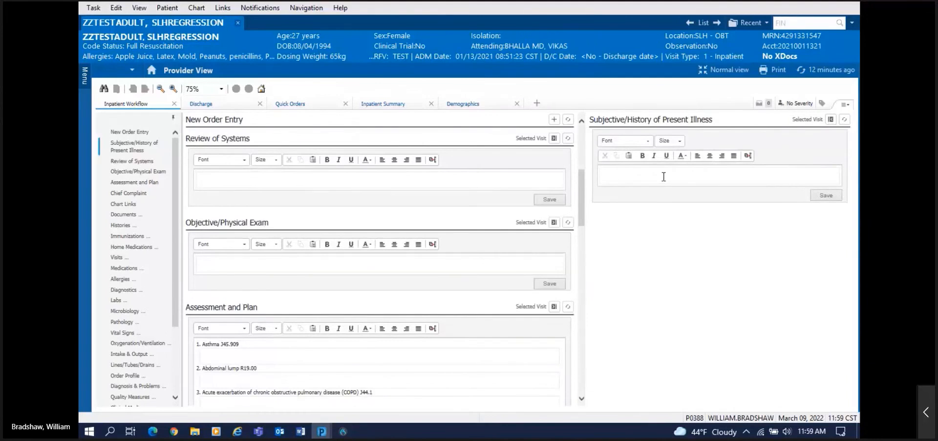
click(554, 139)
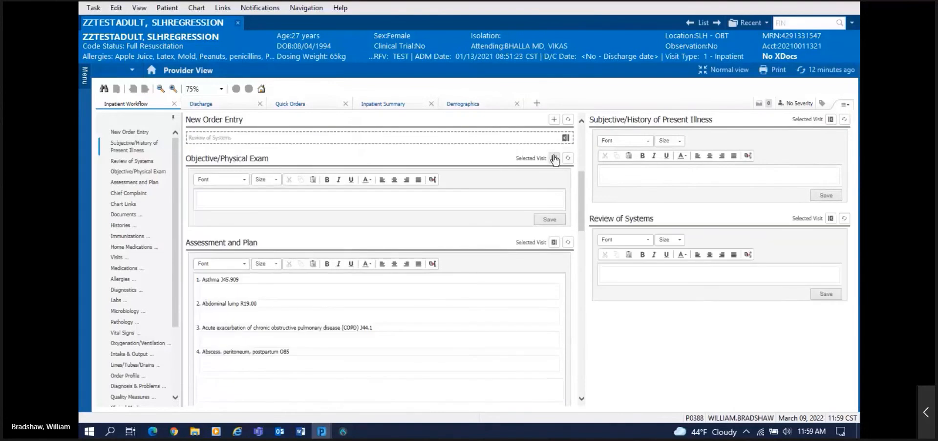
click(554, 158)
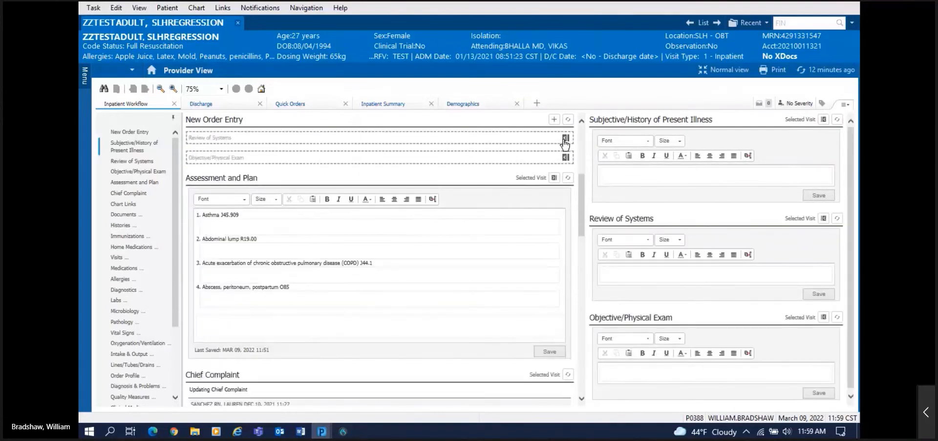
click(554, 178)
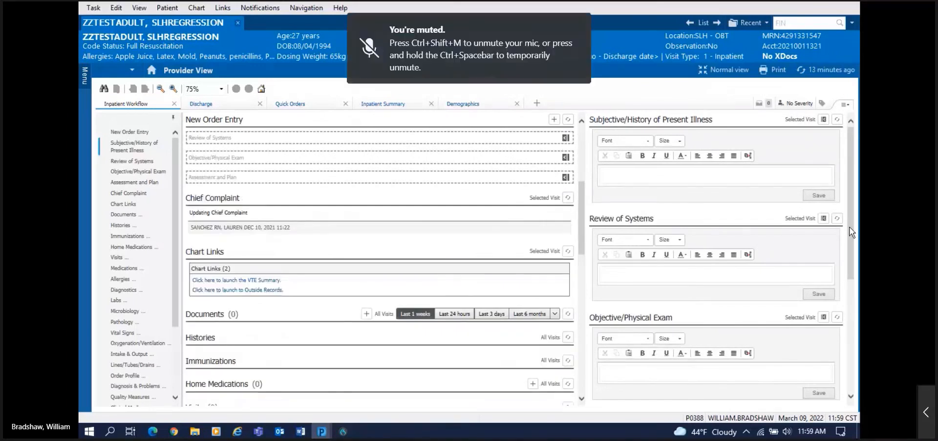
scroll(845, 247, down, 1)
scroll(845, 248, down, 8)
scroll(838, 225, up, 9)
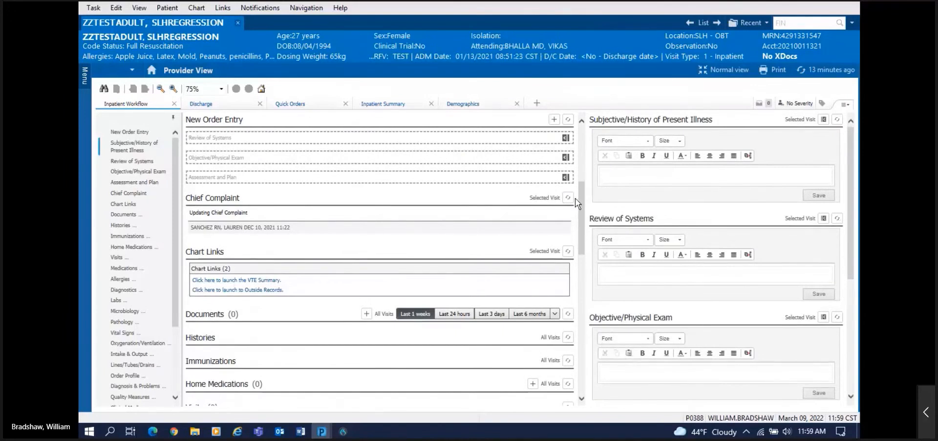
Step: Scroll the middle column down to the Chart Links and Documents sections
drag(581, 207, 581, 220)
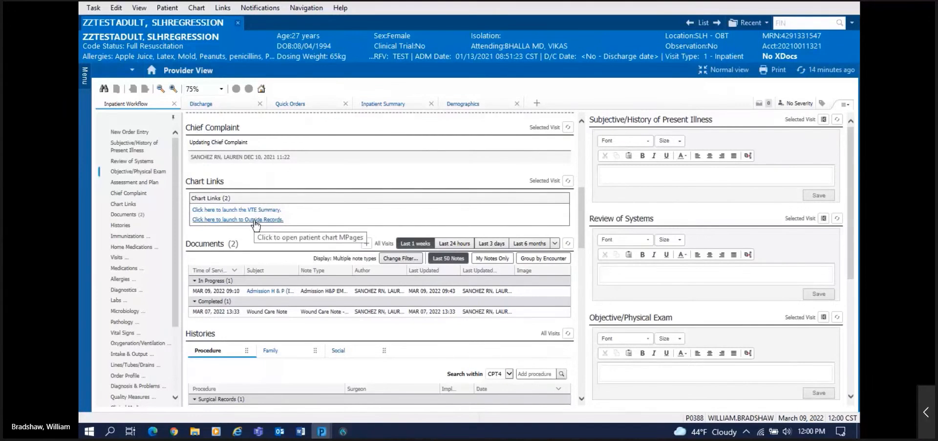
Step: Open the patient's Outside Records summary of allergies and conditions
click(255, 219)
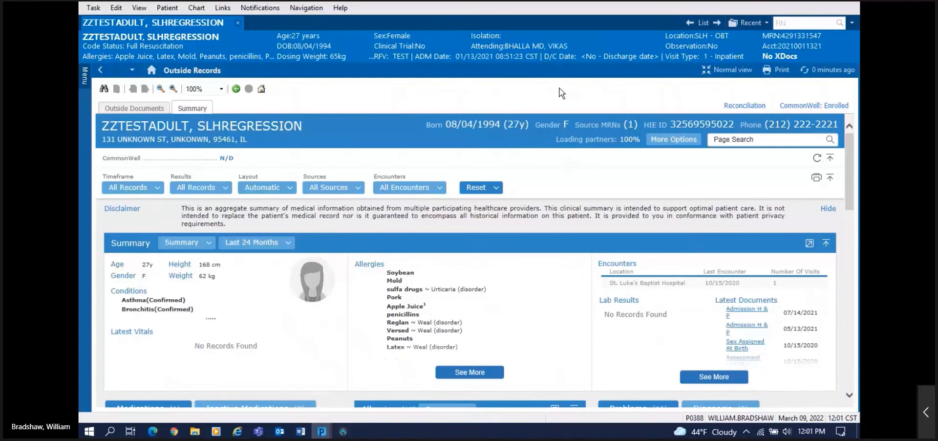
click(82, 76)
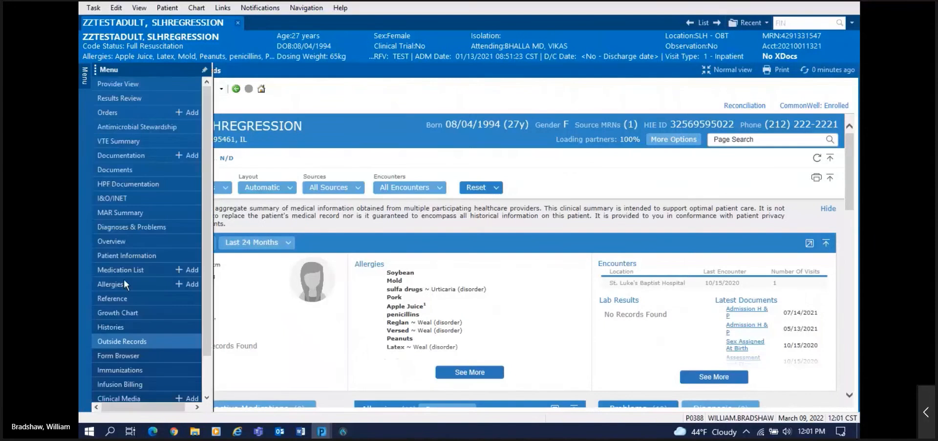
click(117, 341)
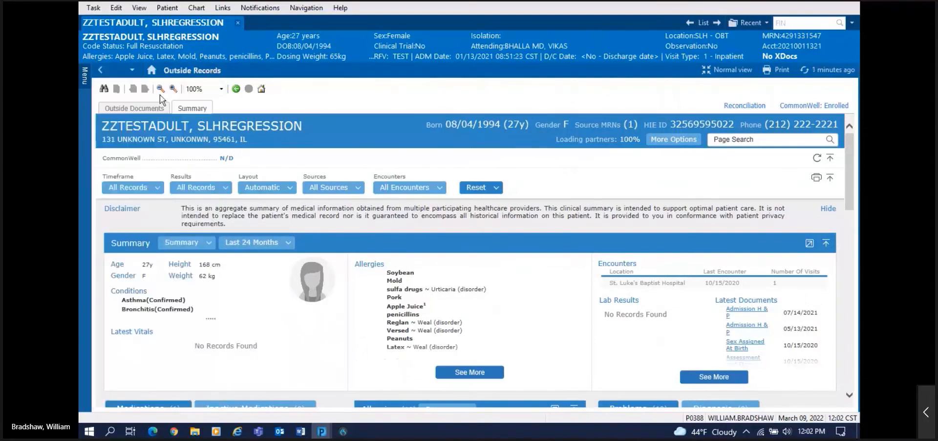
Step: Return to the Provider View default page, briefly revisiting the Outside Records summary
click(152, 72)
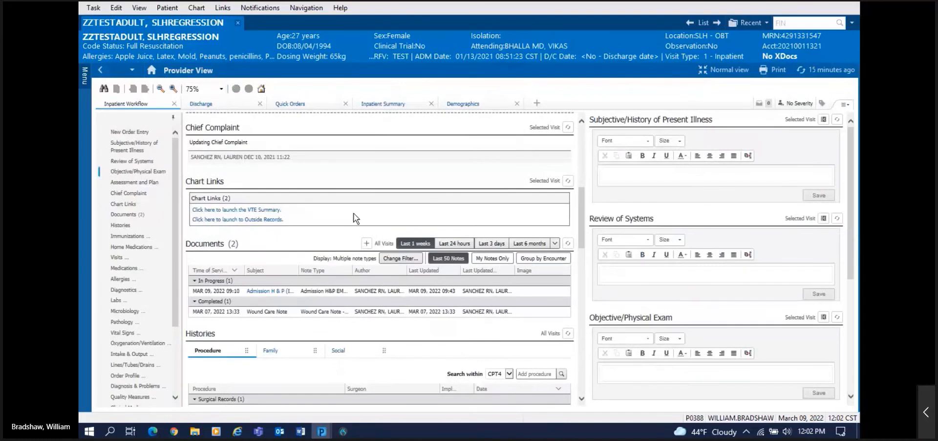
click(99, 69)
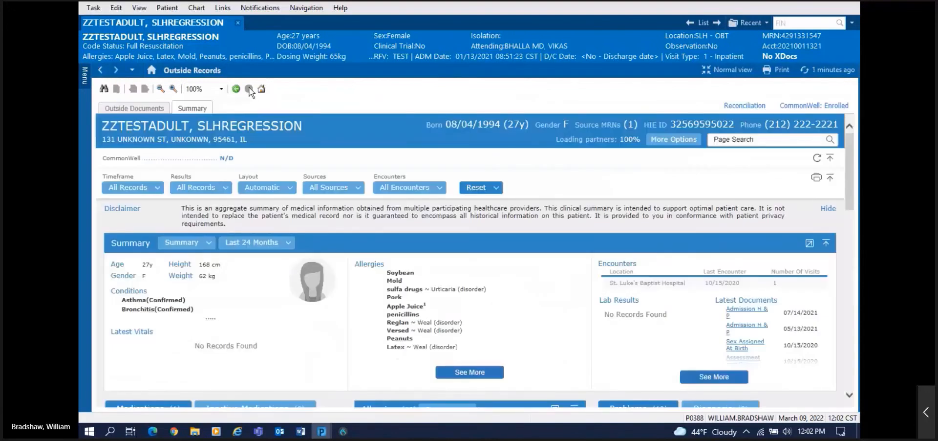
click(152, 71)
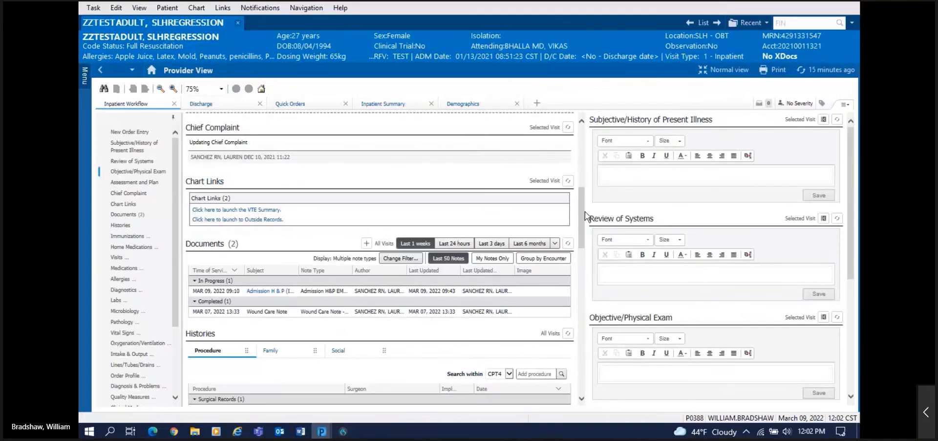
Step: Filter Documents to the last 6 months, listing 23 documents (3 in progress, 20 completed)
scroll(585, 220, down, 2)
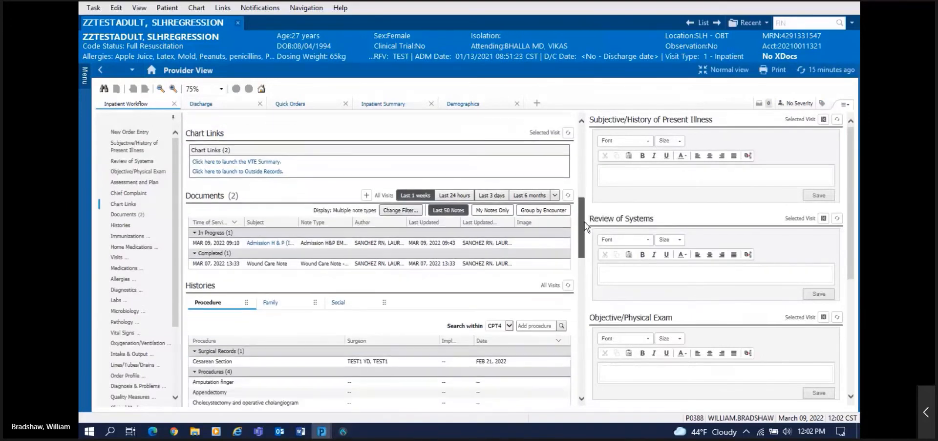
scroll(585, 230, down, 2)
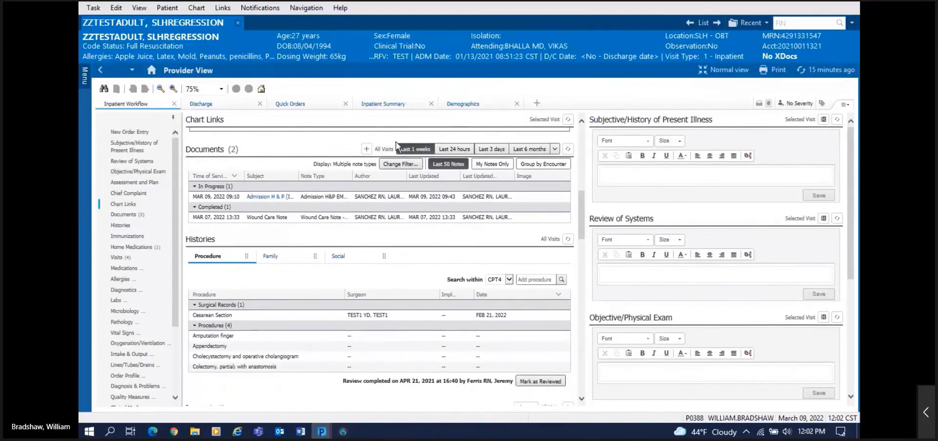
click(513, 153)
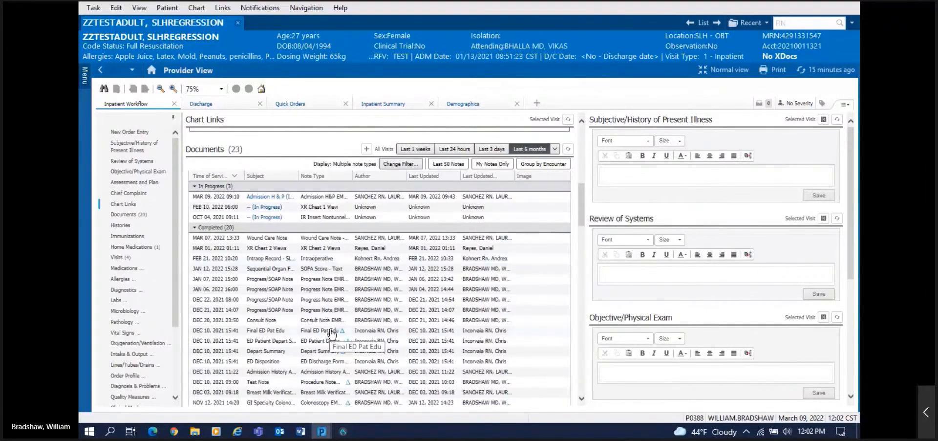
Step: Open the 12/10/2021 Admission History Adult note and select Chief Complaint through Emergency Contact lines
click(252, 374)
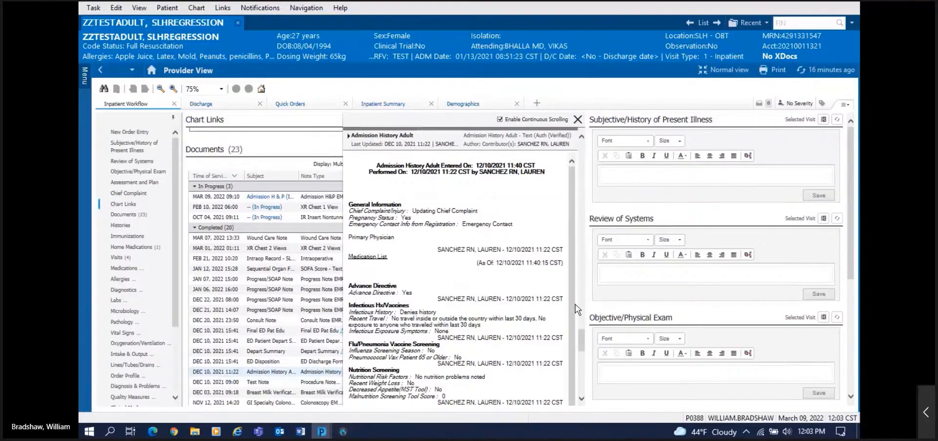
mouse_move(582, 339)
mouse_down()
mouse_move(576, 310)
mouse_move(578, 326)
mouse_up()
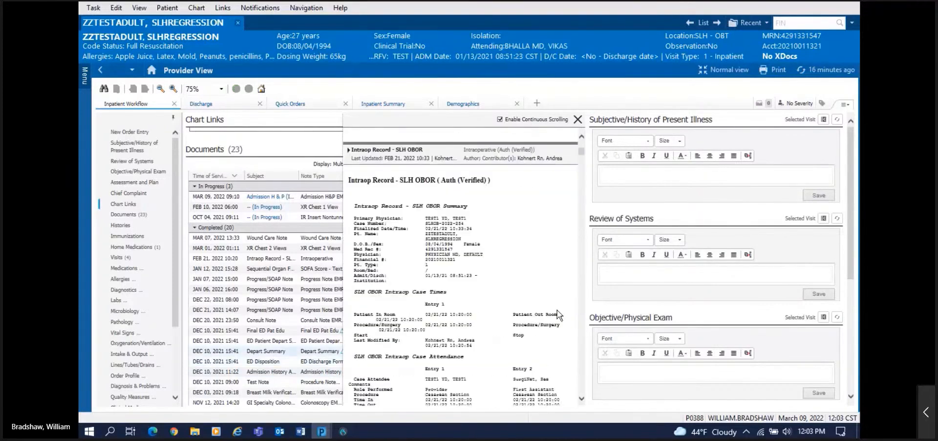
click(261, 373)
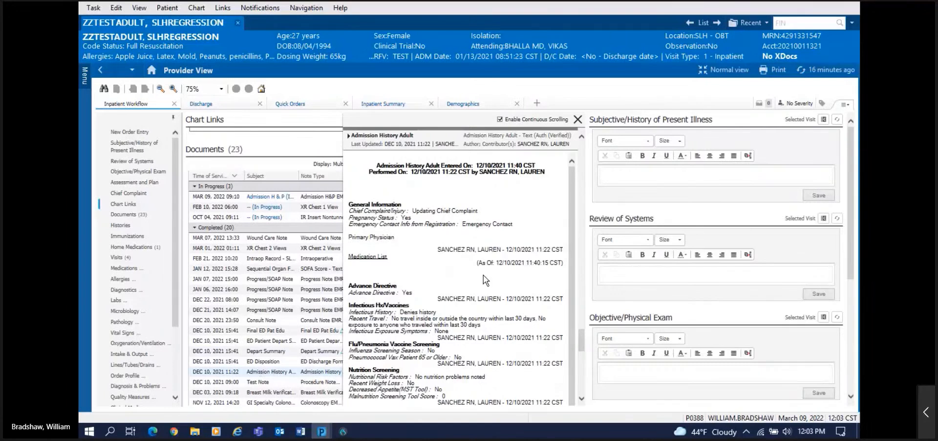
drag(513, 224, 348, 209)
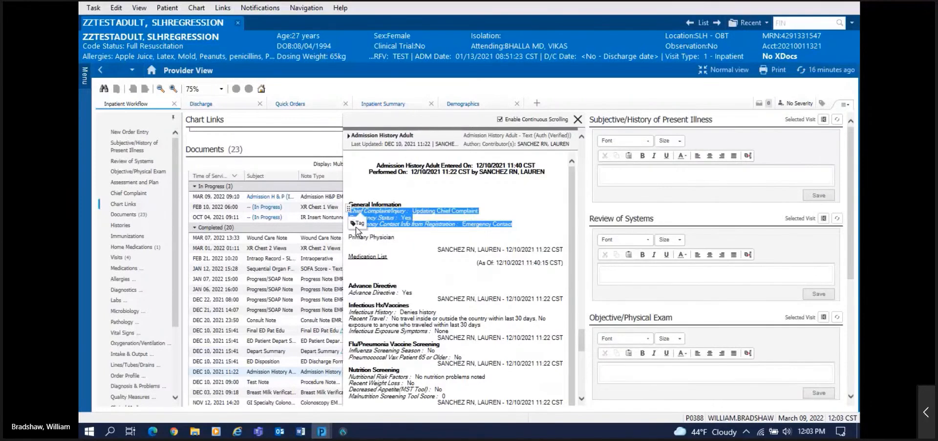
Step: Tag the admission history lines, drag them into the HPI, then select the infectious history and exposure lines
click(357, 225)
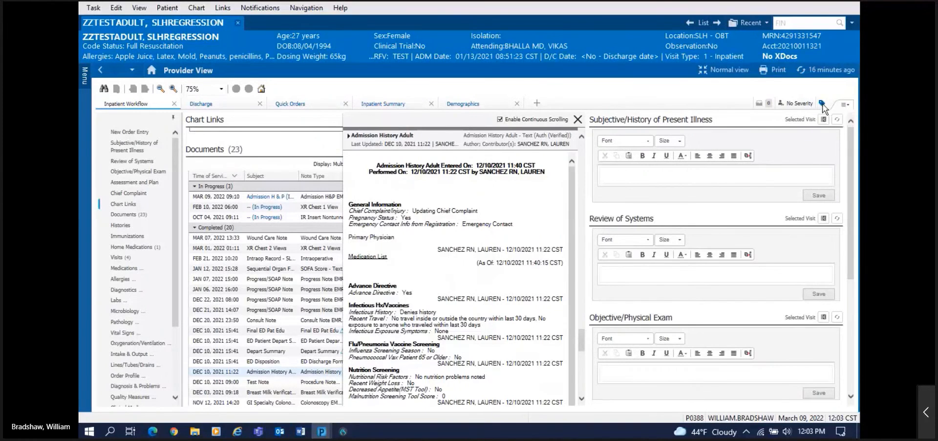
click(823, 103)
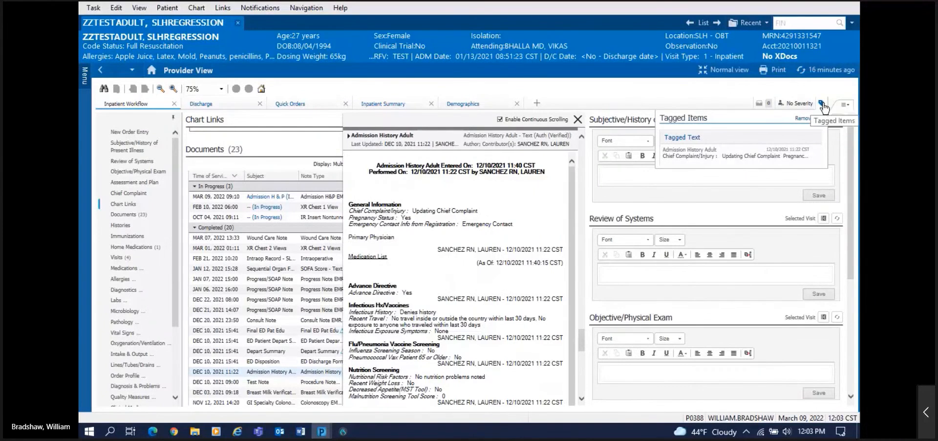
drag(672, 165, 609, 168)
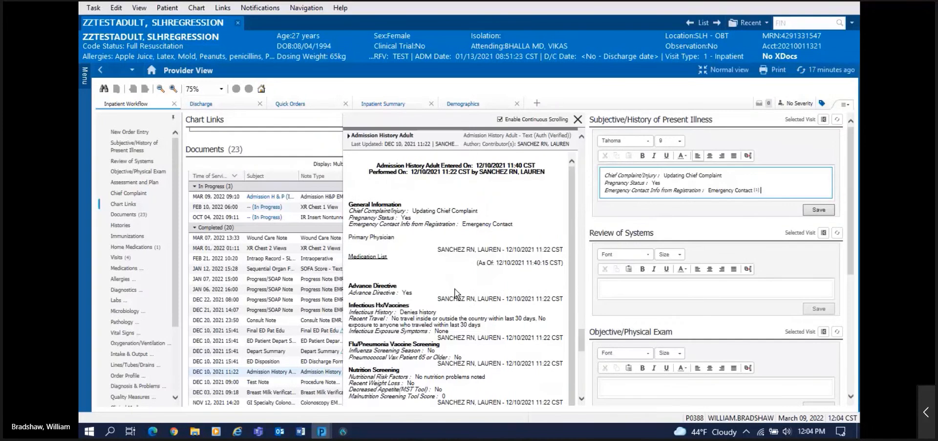
drag(450, 331, 783, 186)
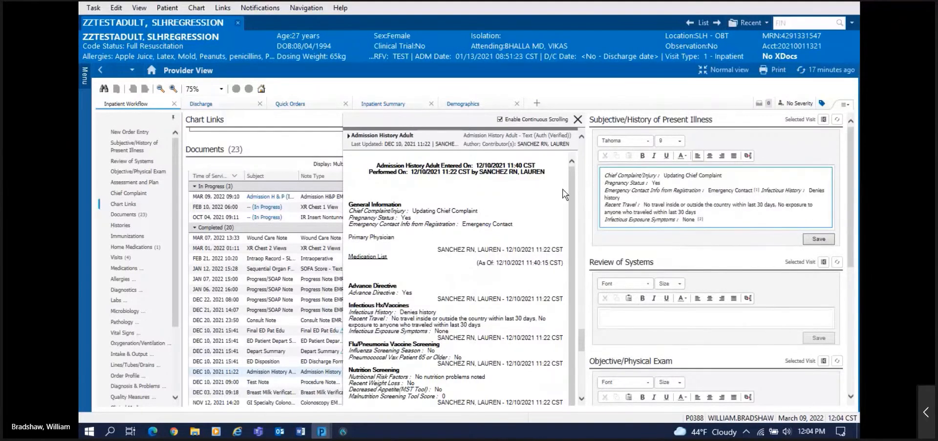
click(577, 120)
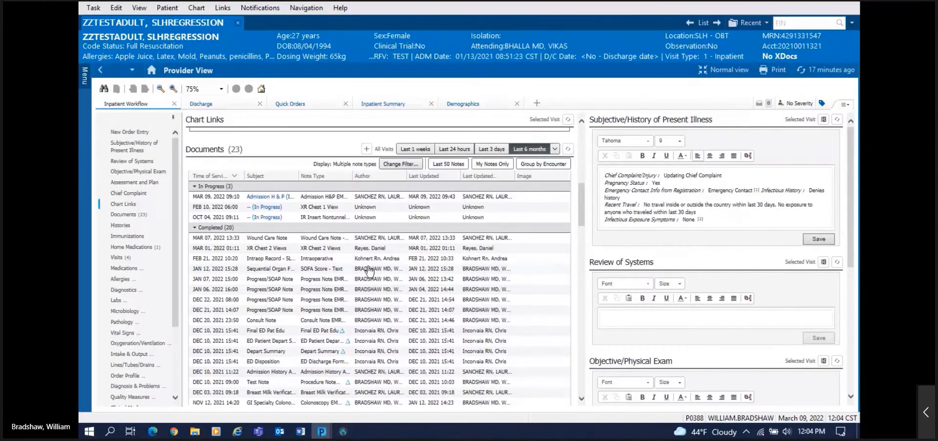
click(707, 219)
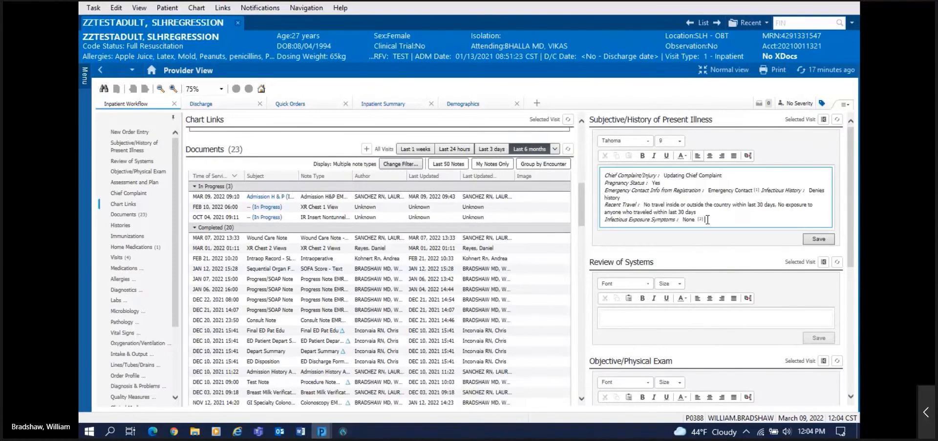
key(Return)
key(Return)
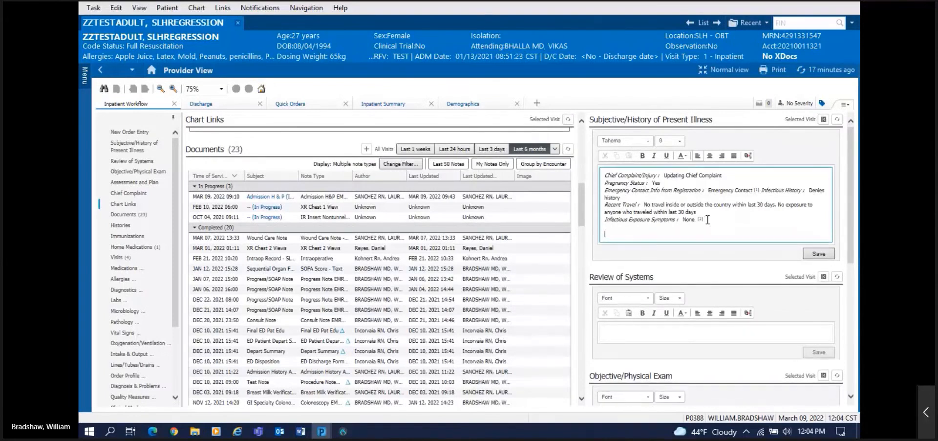
text(akdjkgjkgjkjg)
key(Return)
key(Return)
text(askdjgkgkjgk)
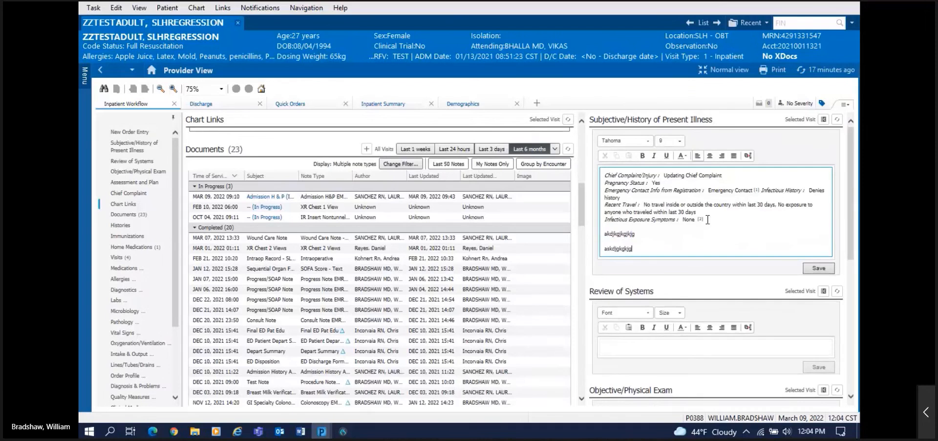
key(Return)
key(Return)
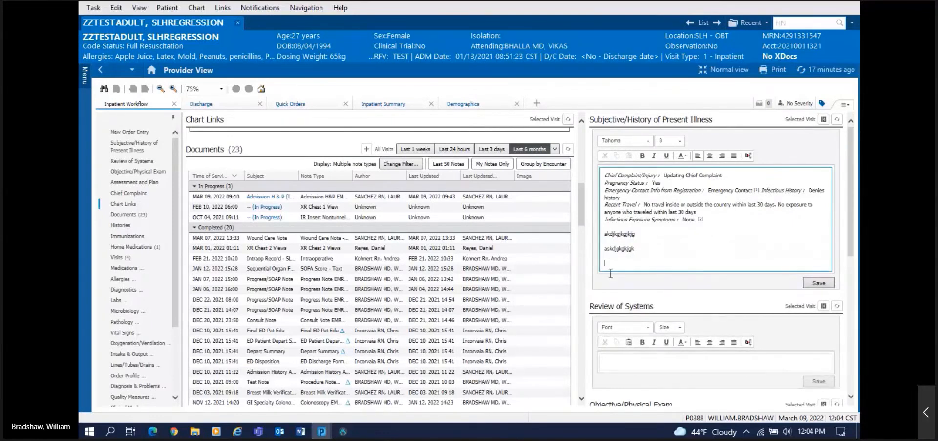
Step: Show the Dragon Medical One DragonBar and move it above the Provider View tabs, clear of the HPI
click(343, 432)
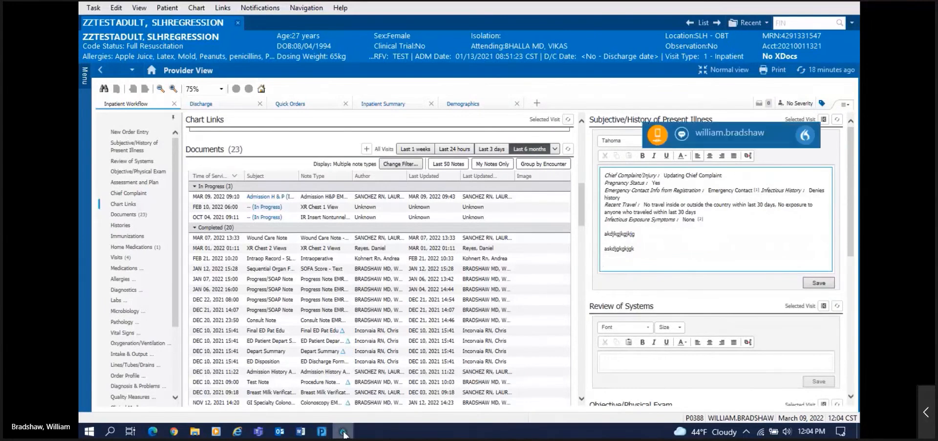
drag(719, 136, 650, 96)
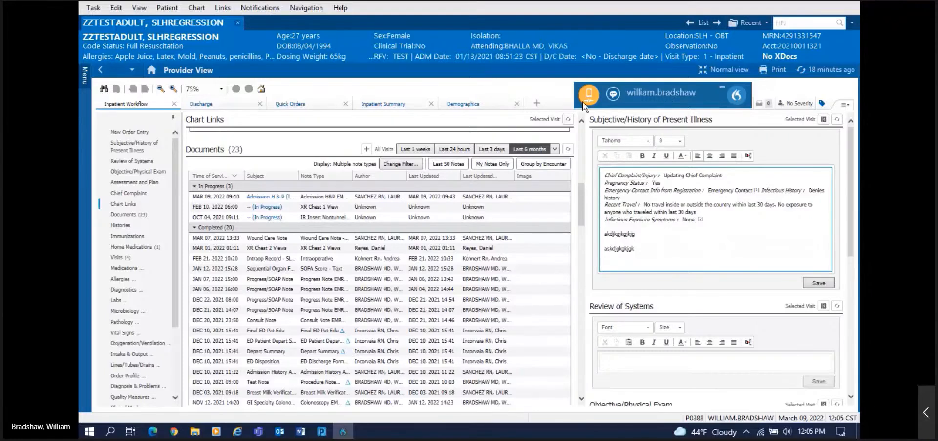
mouse_move(589, 105)
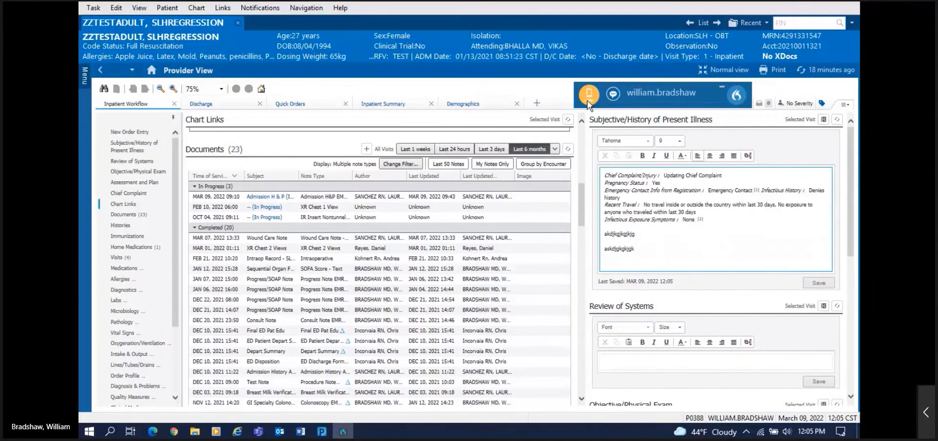
Step: Focus the HPI note and open the DragonBar menu with Options, Manage Auto-texts and Vocabulary
click(616, 267)
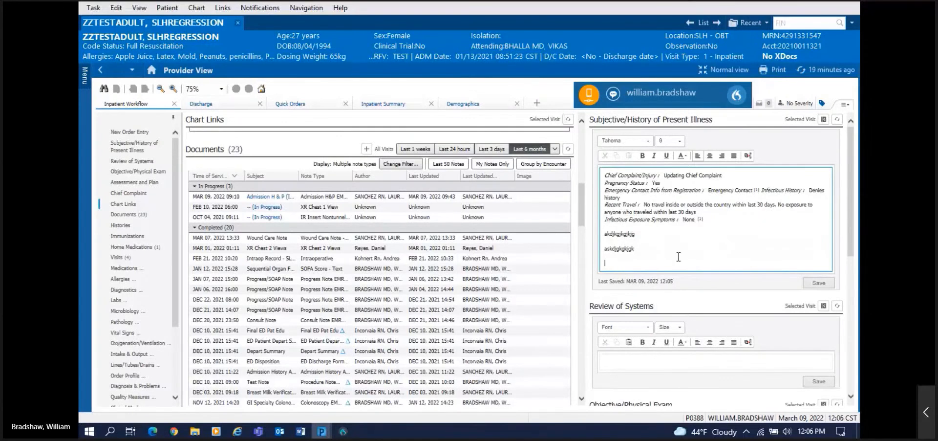
click(733, 96)
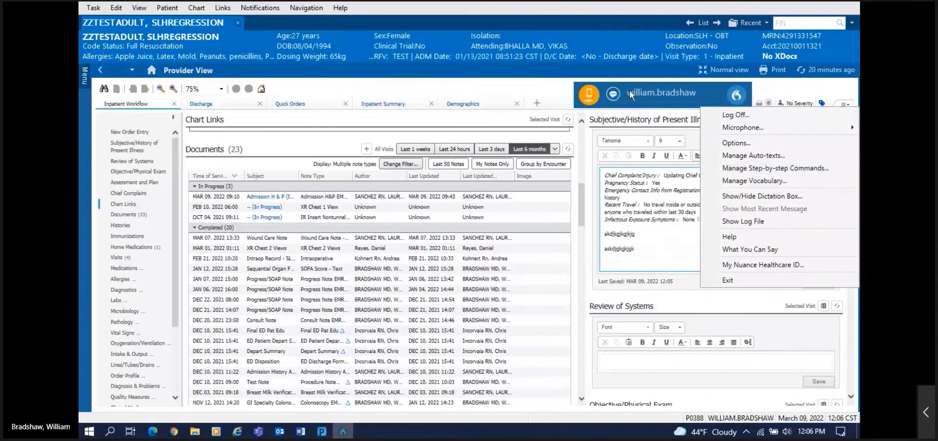
Step: Open Dragon's patient advice window, confirm it shows no advice, and close it
click(613, 96)
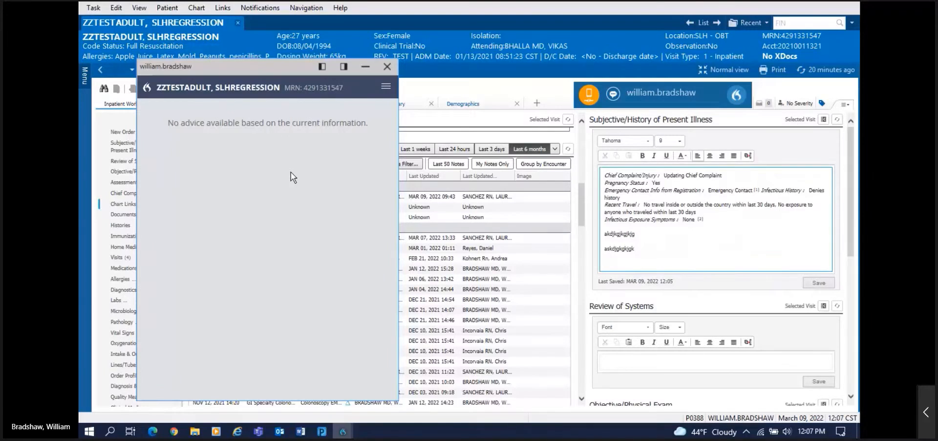
click(388, 67)
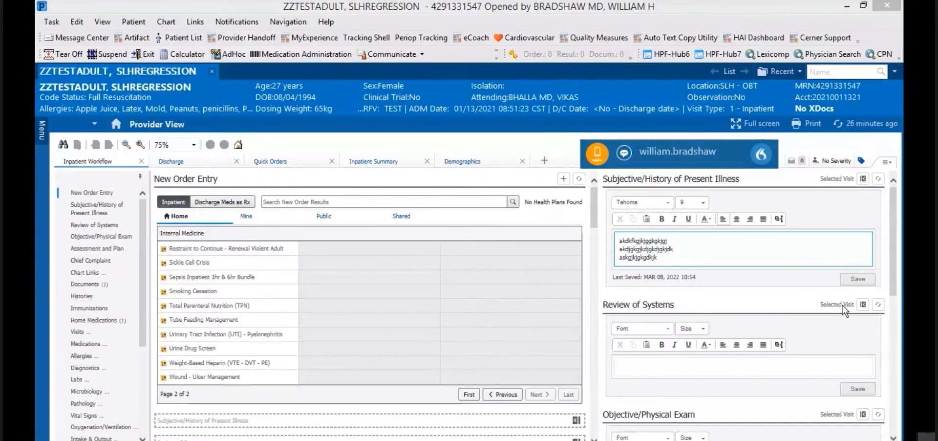
Step: Type placeholder text 'fdkfjkd' in Review of Systems, start a new line, and enter \ for auto-text
drag(893, 284, 898, 321)
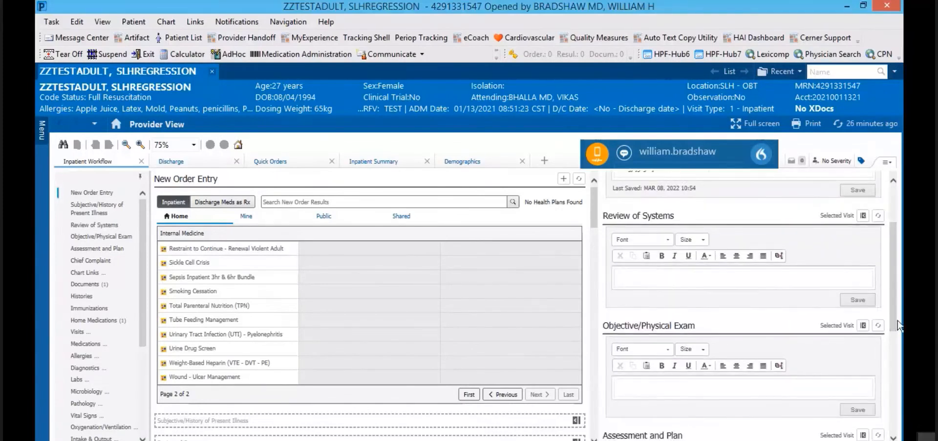
click(621, 277)
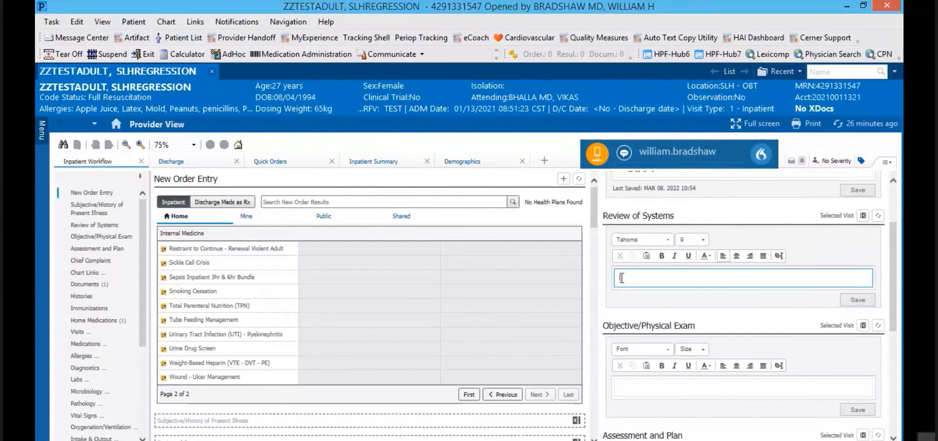
text(fdkfjkd)
key(Return)
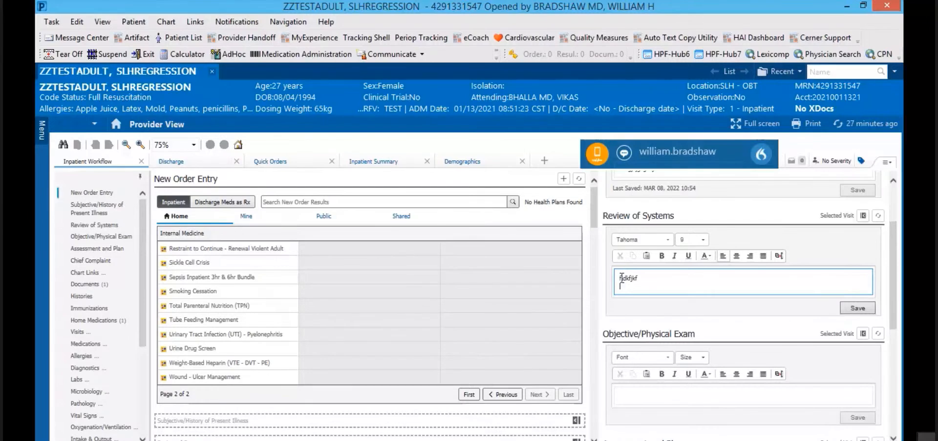
text(\)
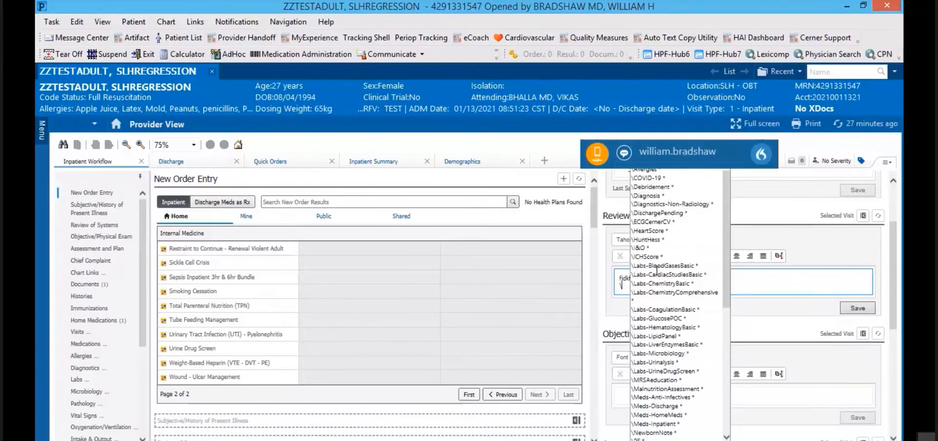
Step: Insert the \ROS auto-text template of negative findings and delete the stray placeholder line above CONST
drag(726, 281, 734, 367)
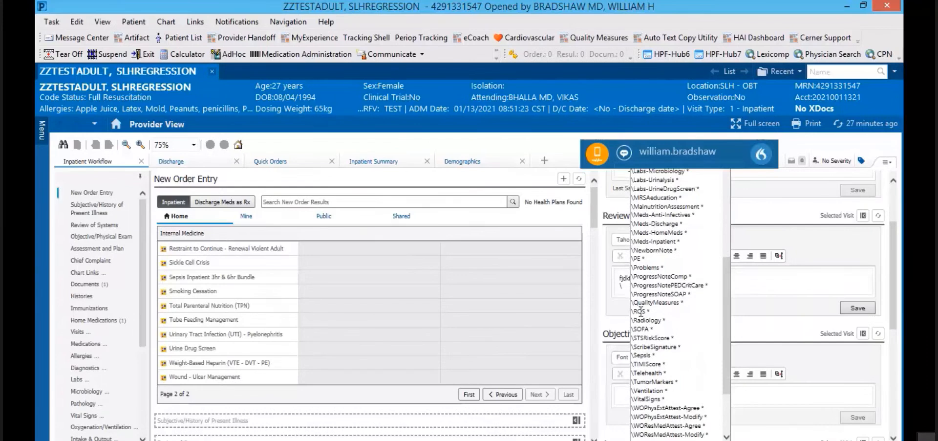
click(640, 311)
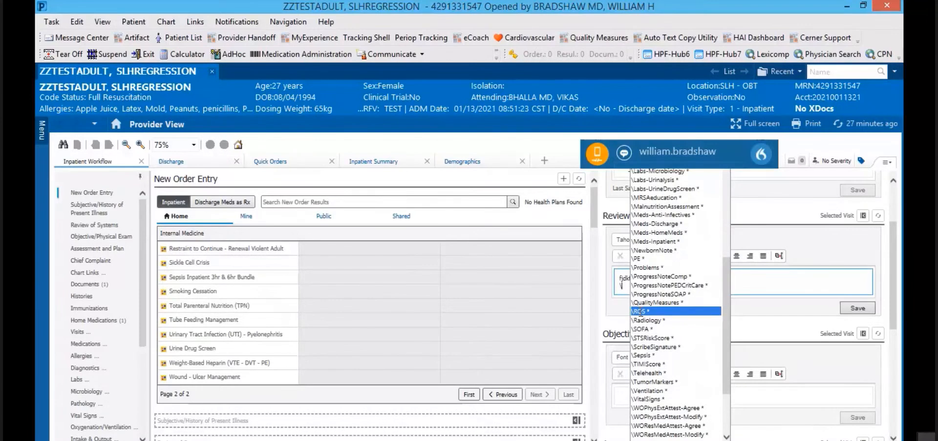
double_click(641, 311)
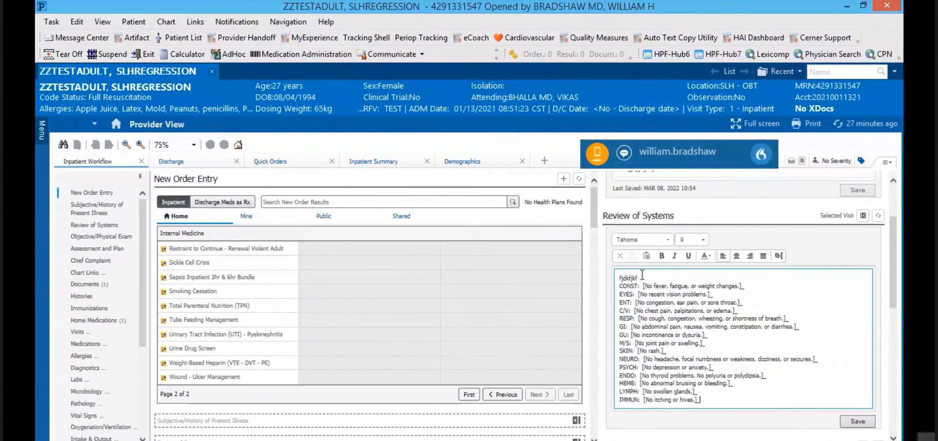
key(BackSpace)
key(BackSpace)
key(BackSpace)
key(BackSpace)
key(BackSpace)
key(BackSpace)
key(BackSpace)
key(BackSpace)
key(Delete)
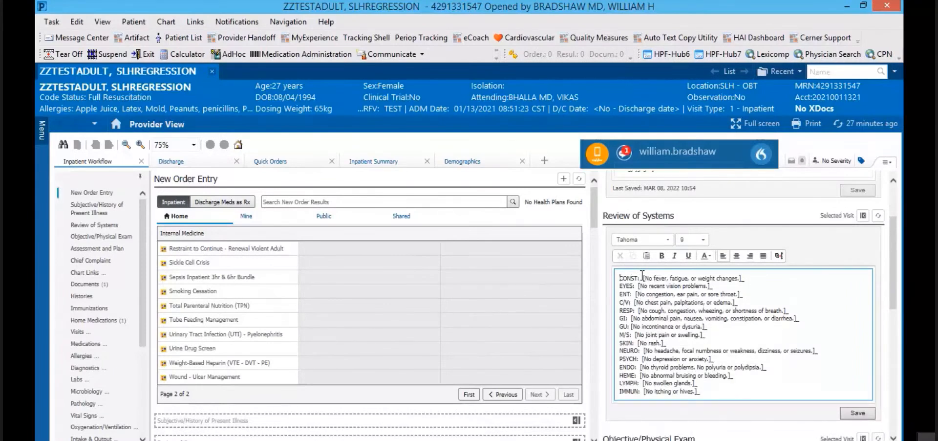
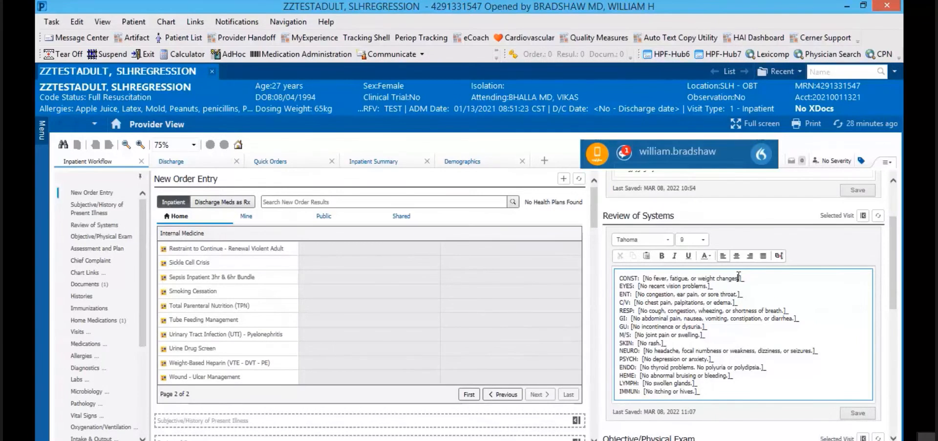
Step: Jump through the remaining Review of Systems placeholders with End and F3
key(End)
key(F3)
key(F3)
key(F3)
key(F3)
key(F3)
key(F3)
key(F3)
key(F3)
key(F3)
key(F3)
key(F3)
drag(894, 295, 886, 364)
Step: Insert the \PE auto-text into Objective/Physical Exam, adding normal GENERAL through NEURO findings
click(622, 295)
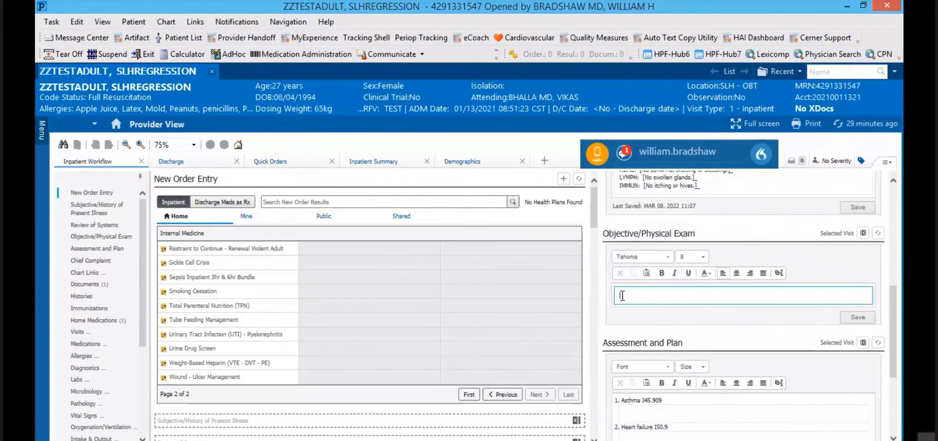
text(\)
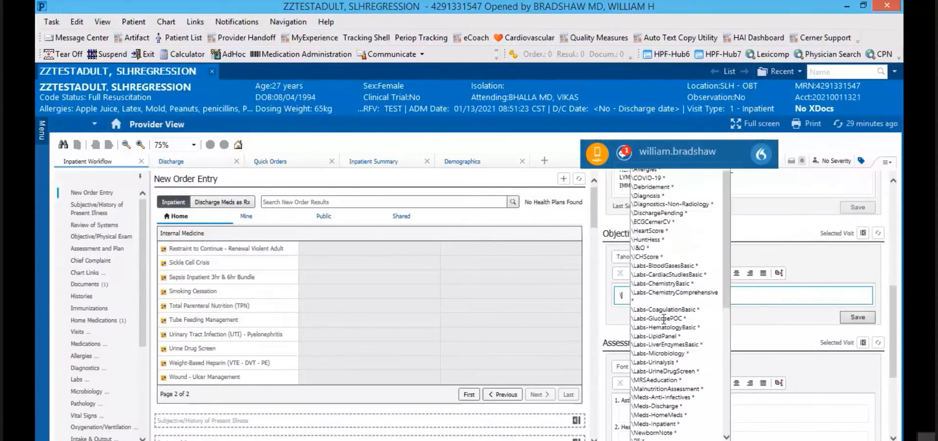
scroll(669, 354, down, 3)
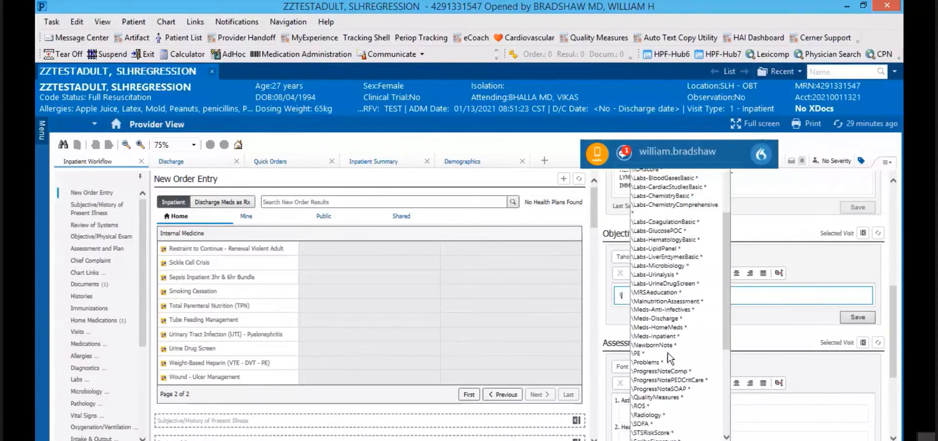
click(637, 353)
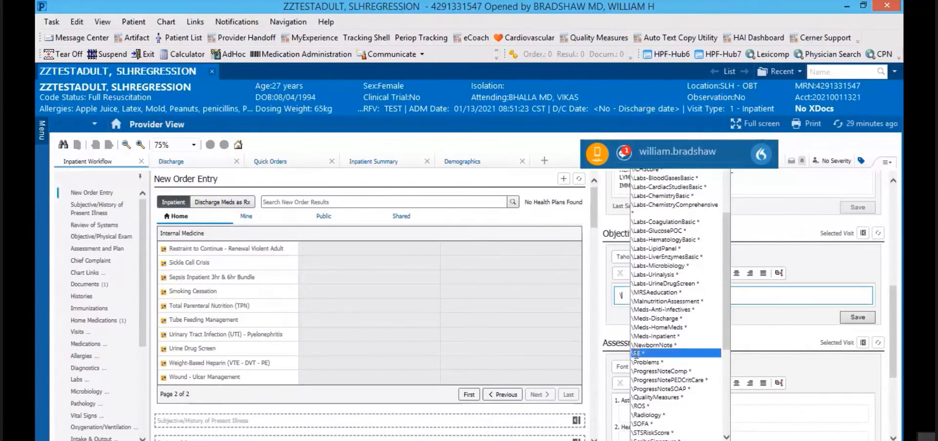
click(637, 352)
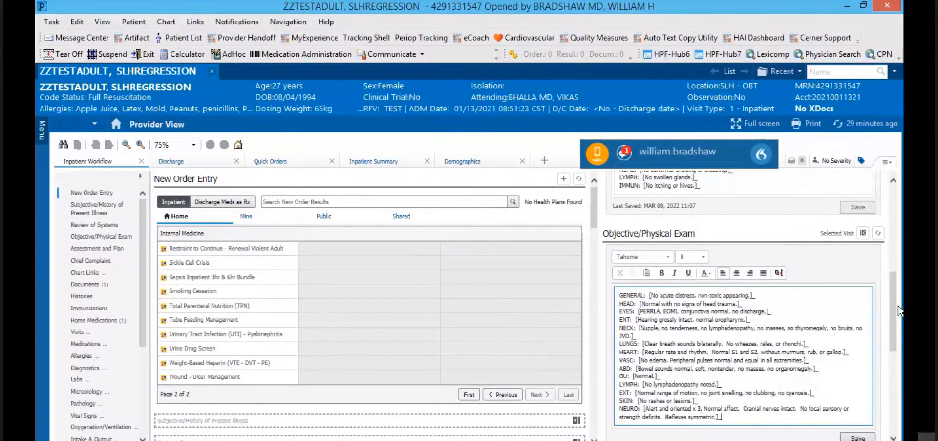
drag(896, 306, 896, 178)
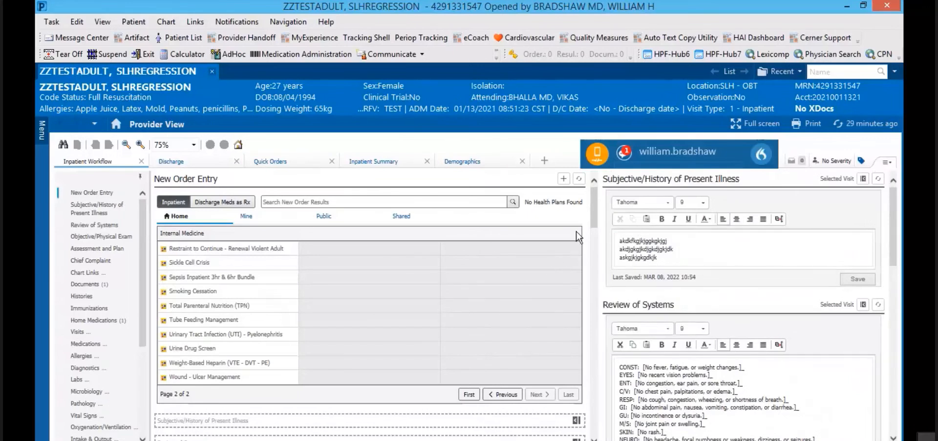
Step: Search 'cabg' in Histories' Add procedure without adding it, view Histories, then return Home
drag(593, 217, 586, 257)
scroll(590, 259, down, 5)
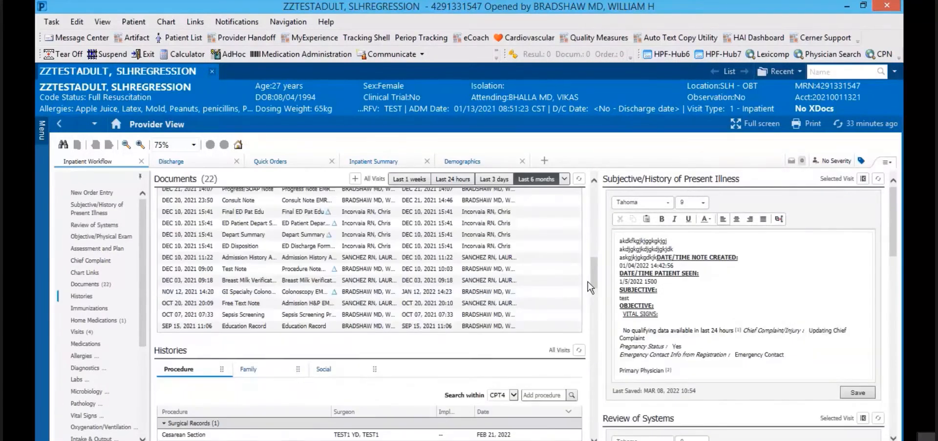
mouse_move(594, 284)
mouse_down()
mouse_move(594, 301)
mouse_move(594, 291)
mouse_up()
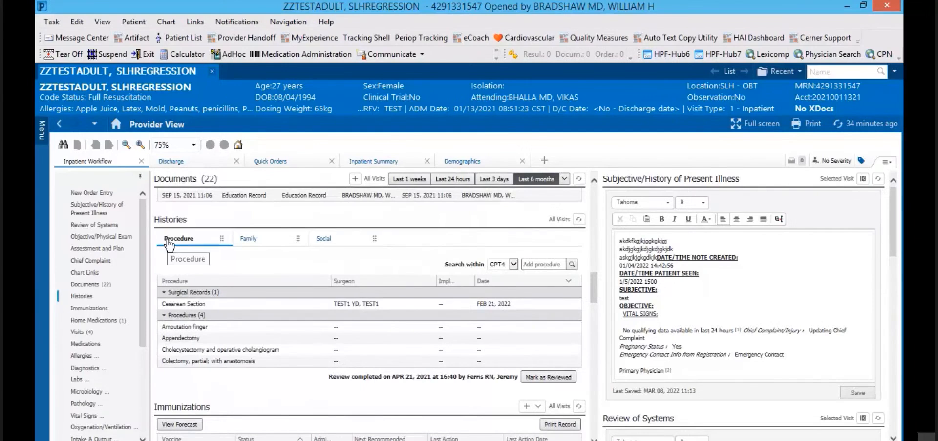
click(536, 263)
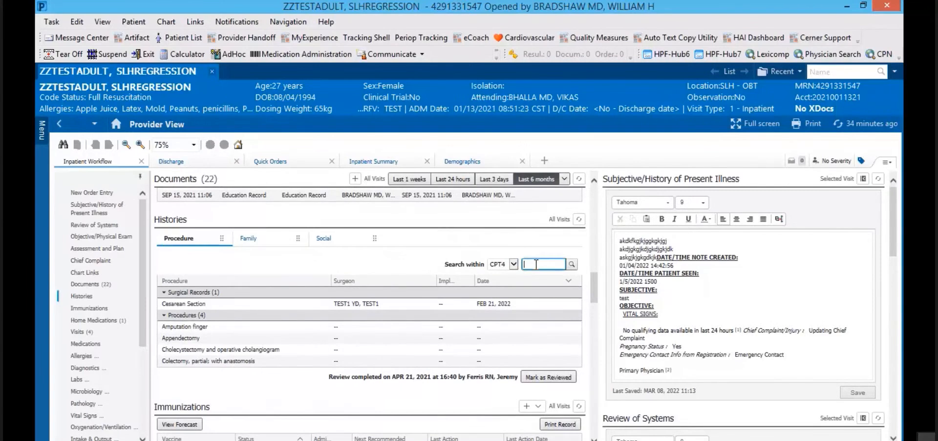
text(cabg)
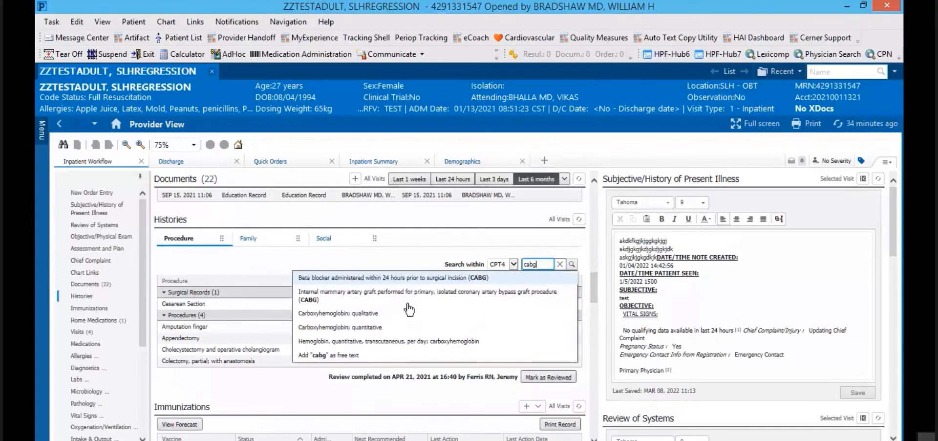
click(170, 225)
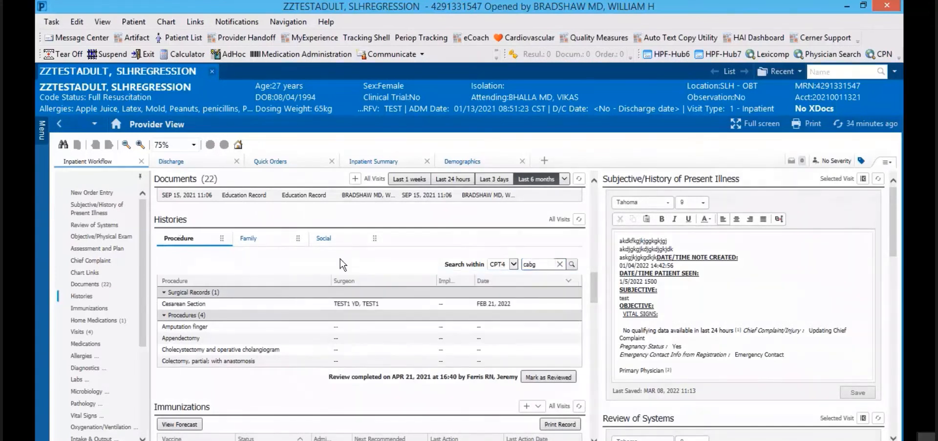
click(164, 220)
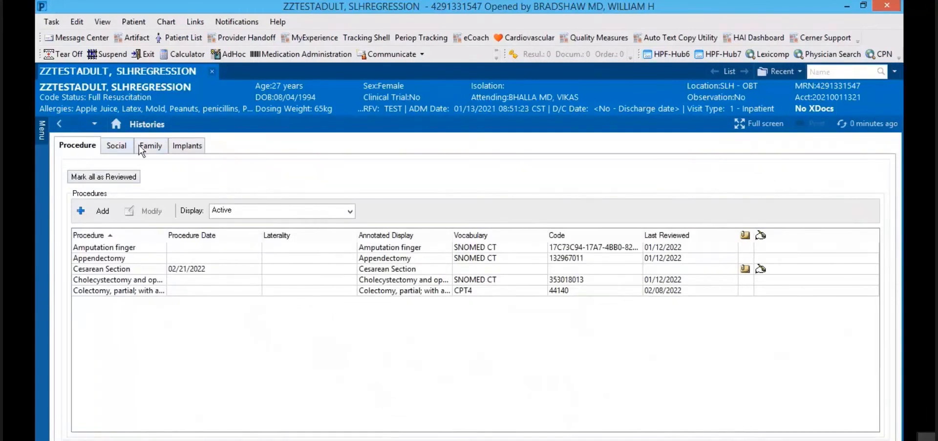
click(117, 125)
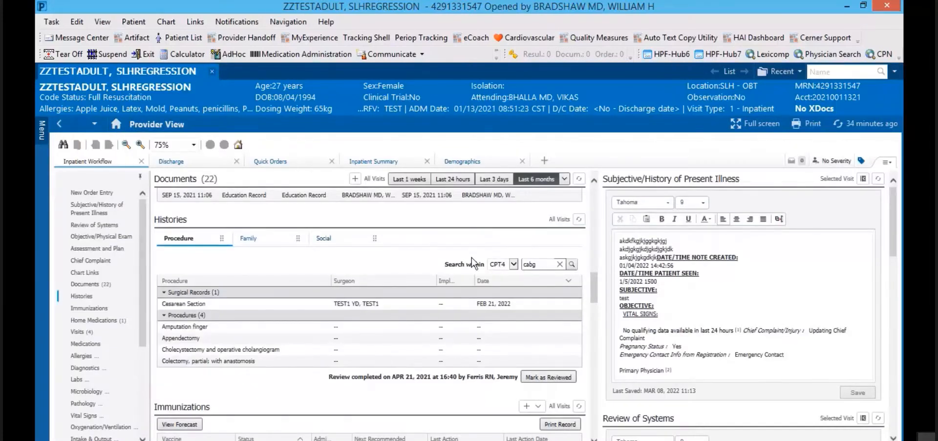
Step: Open Meds History under Home Medications, showing acetaminophen (Tylenol) 650 mg
drag(594, 292, 594, 321)
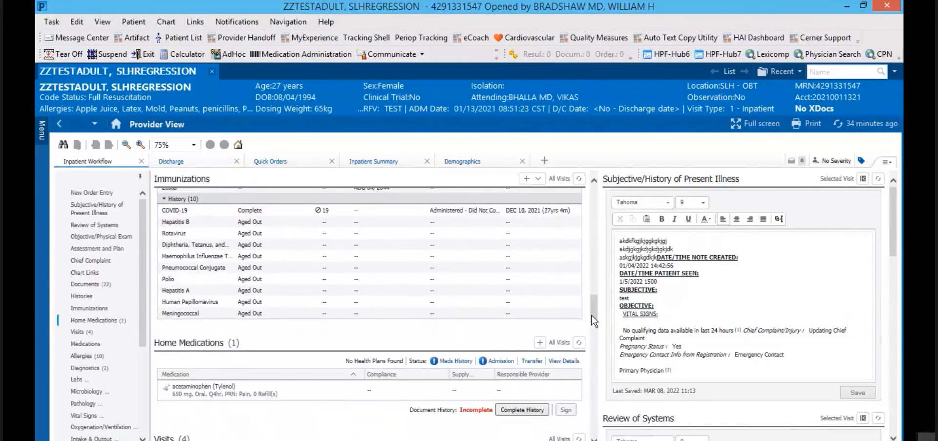
drag(594, 305, 599, 319)
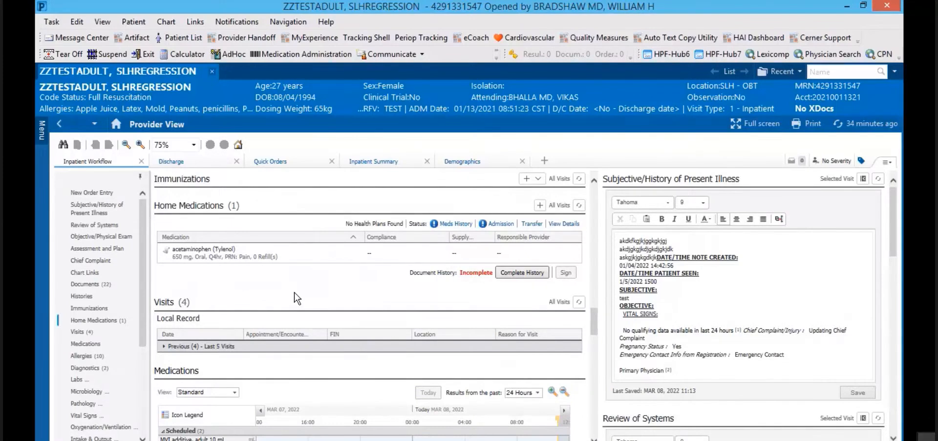
click(460, 225)
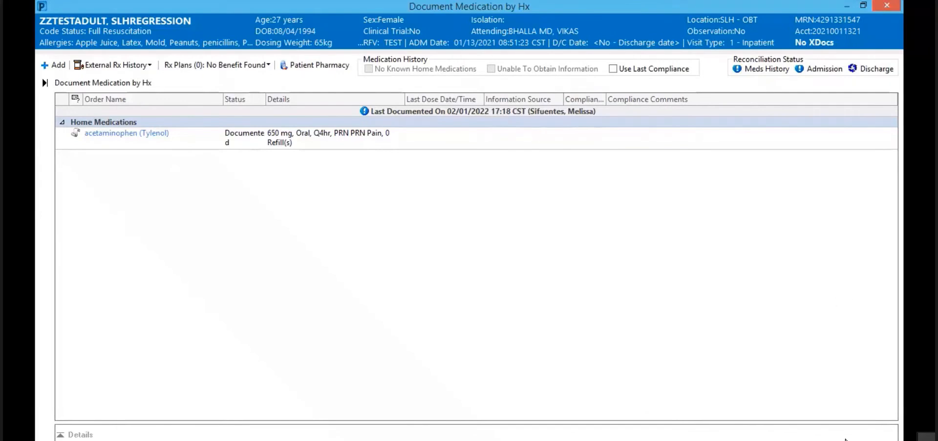
Step: Close the Document Medication by Hx window, leaving acetaminophen's history Incomplete
click(875, 439)
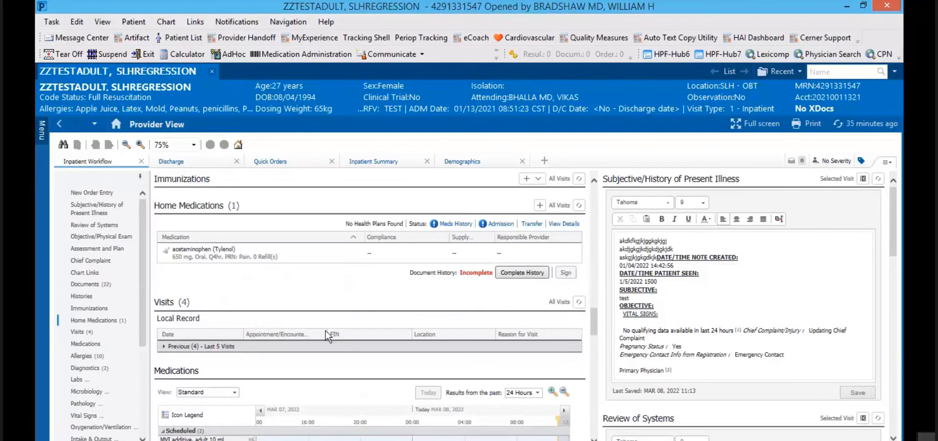
Step: Scroll past Medications and Allergies to Diagnostics, showing the March 01, 2022 XR Chest 2 Views report
drag(595, 323, 599, 343)
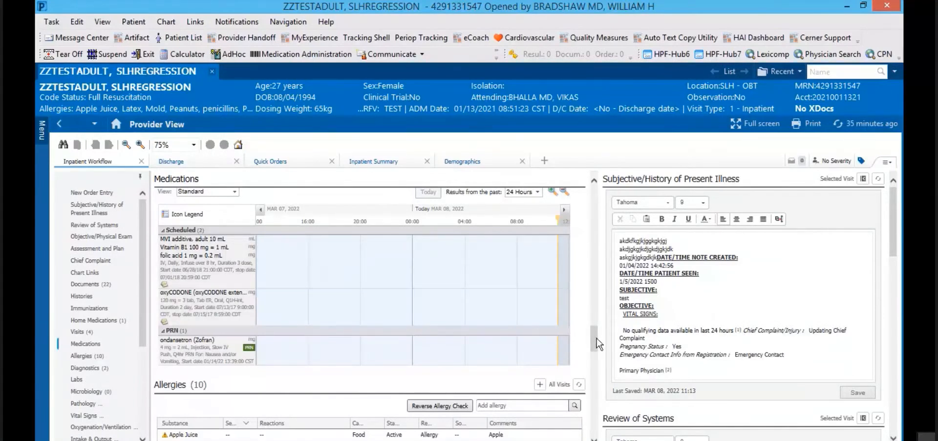
drag(596, 339, 590, 372)
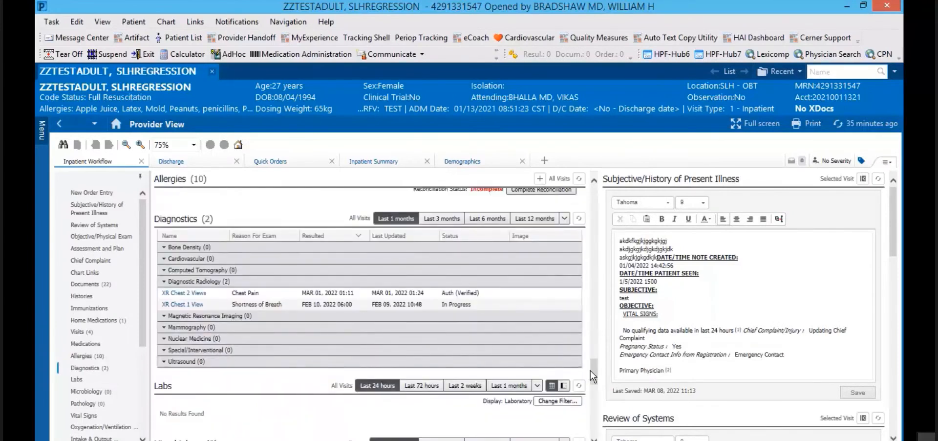
drag(590, 370, 591, 370)
click(179, 293)
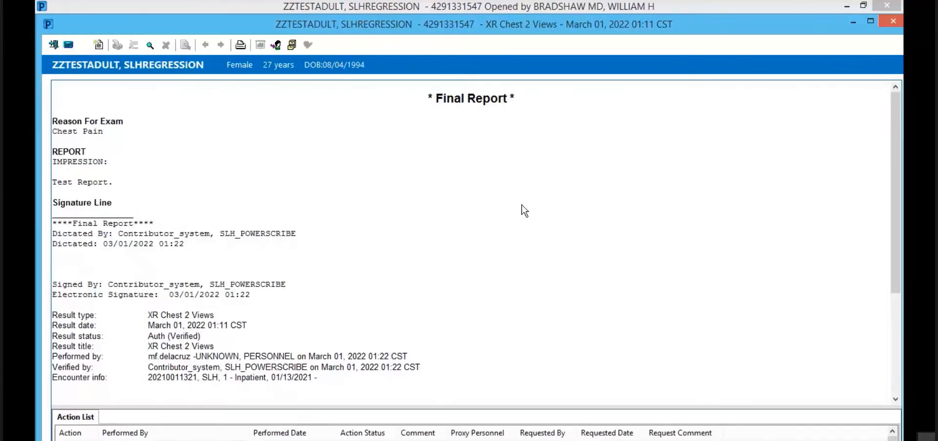
drag(116, 181, 41, 182)
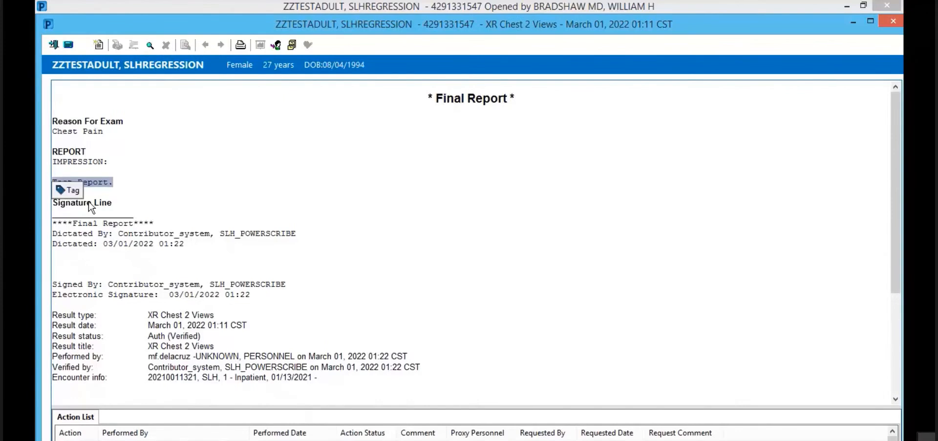
click(72, 189)
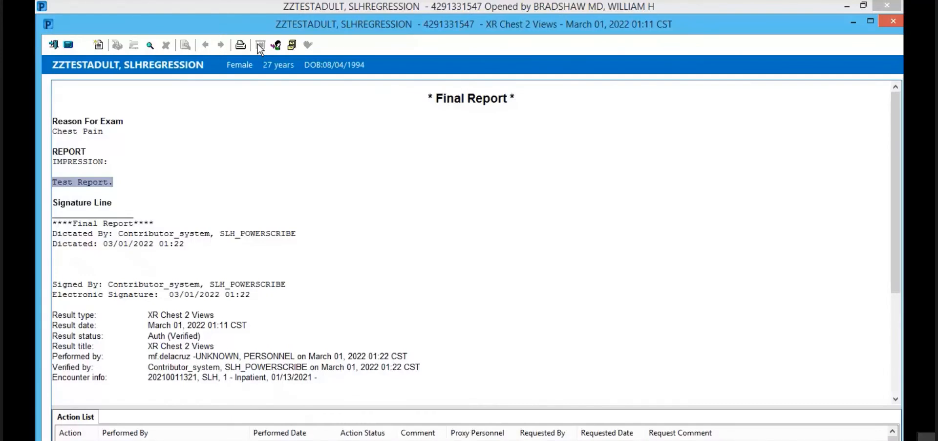
click(893, 21)
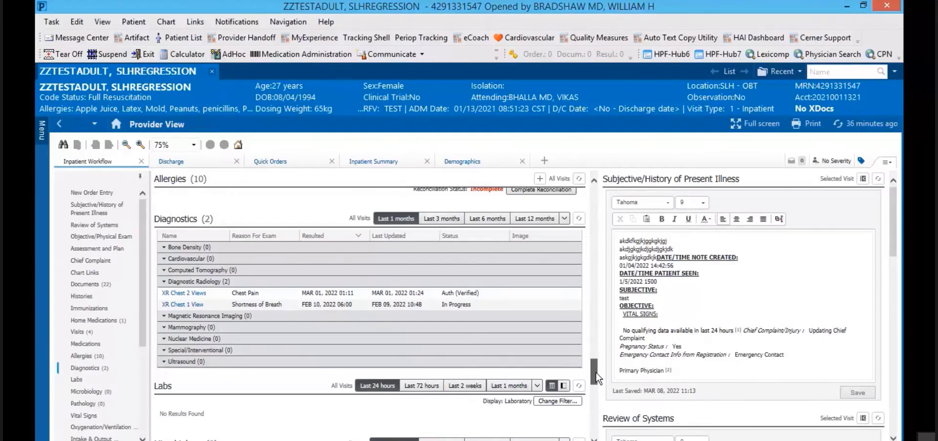
Step: Scroll past Labs, Vital Signs and Lines/Tubes/Drains to the Order Profile's 62 orders
drag(596, 371, 590, 388)
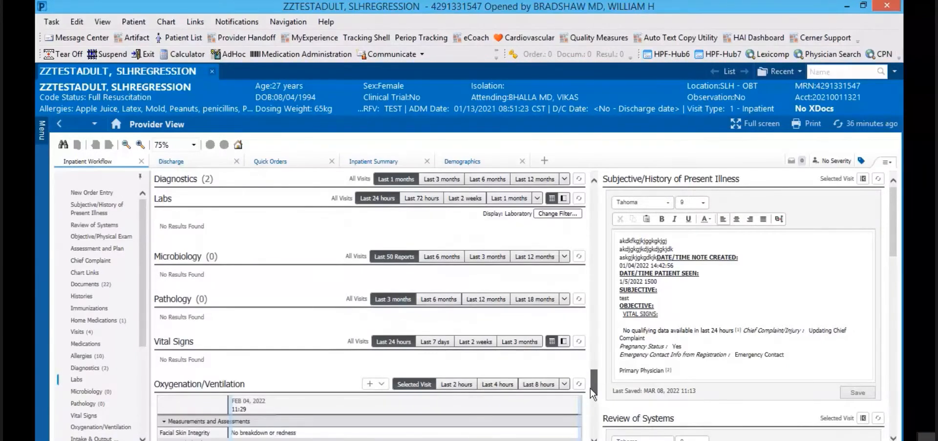
drag(591, 388, 588, 391)
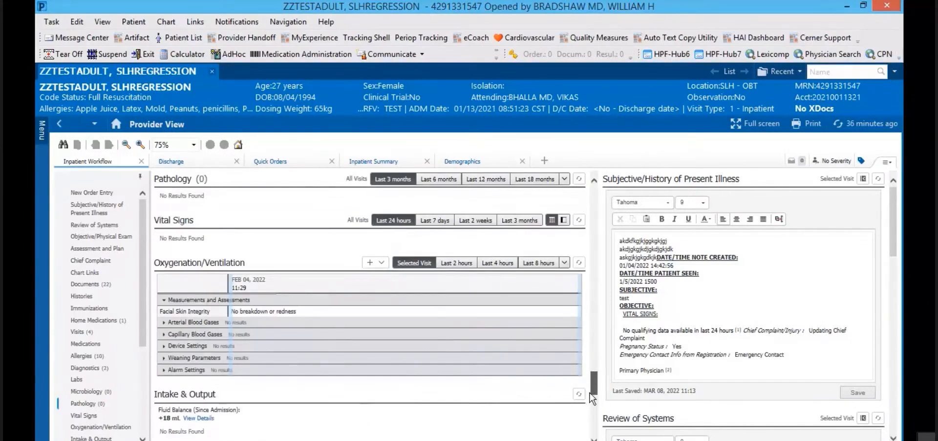
scroll(591, 393, down, 3)
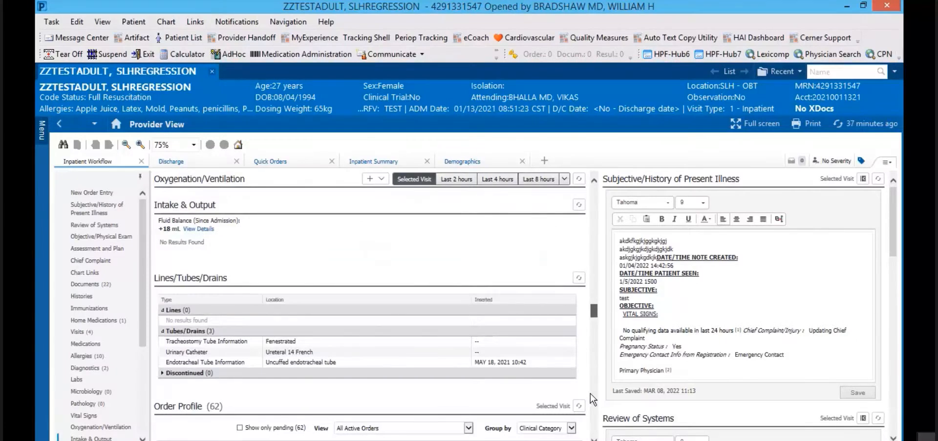
mouse_move(593, 312)
mouse_down()
mouse_move(596, 336)
mouse_move(593, 316)
mouse_up()
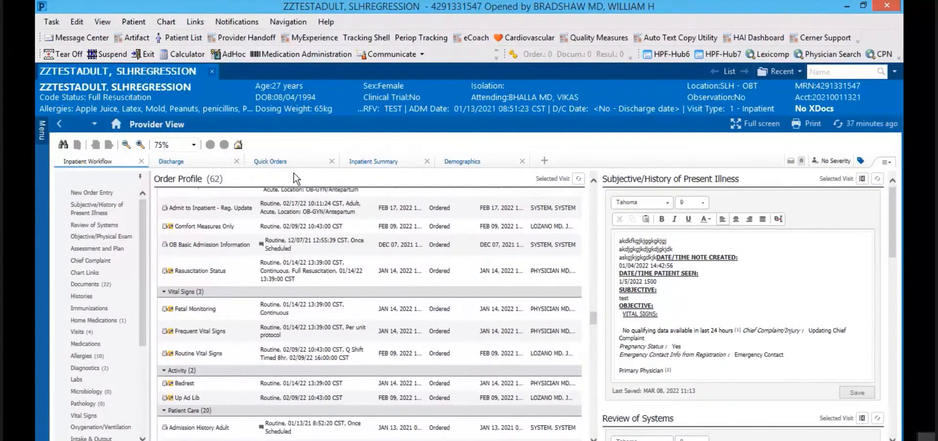
Step: View the Page Menu's Components checklist, then scroll down to Diagnosis & Problems
click(892, 164)
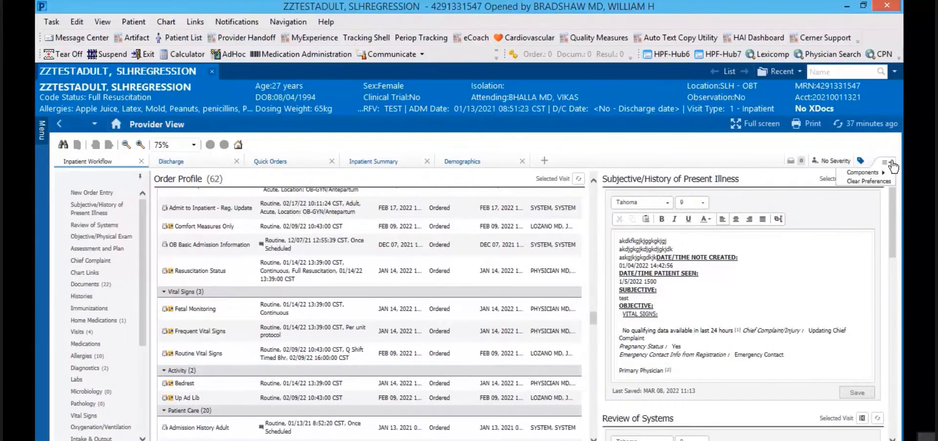
mouse_move(863, 177)
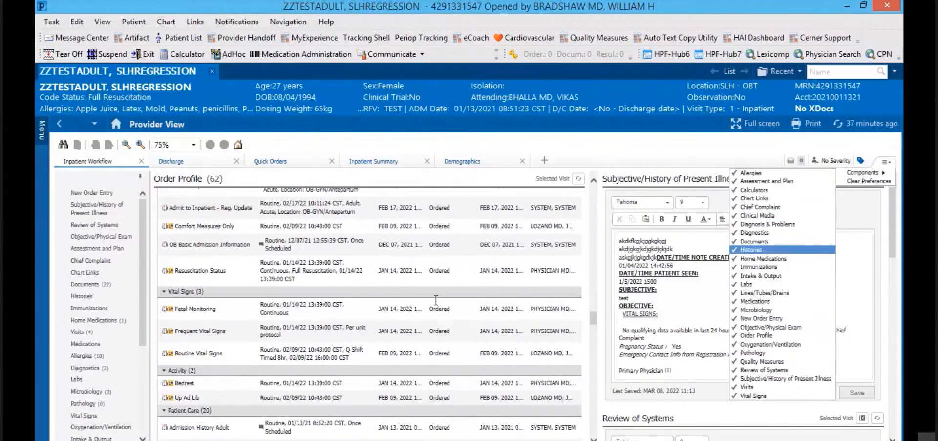
click(122, 261)
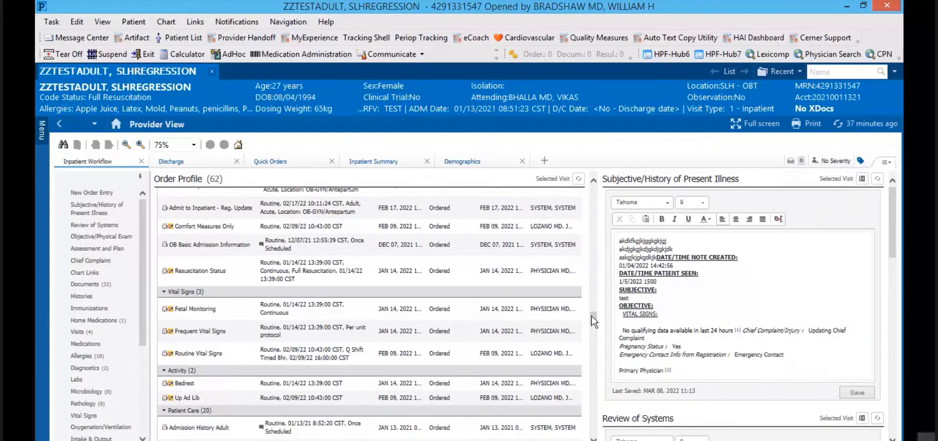
drag(592, 315, 597, 394)
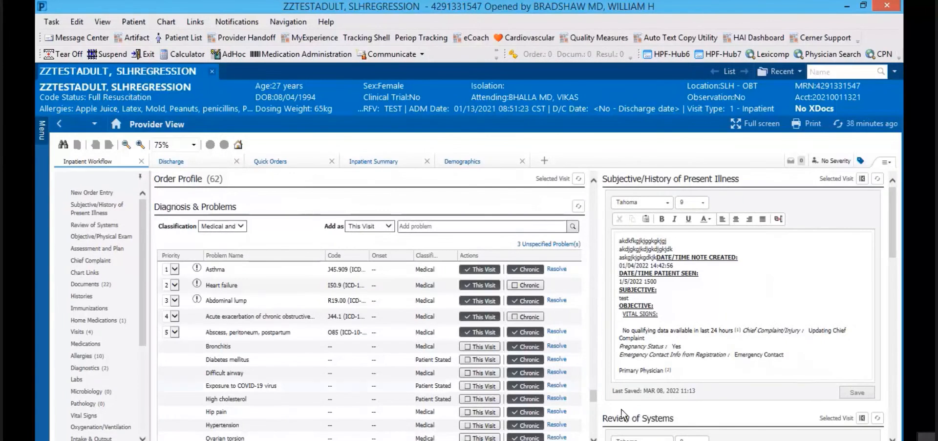
Step: Scroll through the five prioritized problems, asthma first, and click into the Add problem field
drag(594, 400, 593, 406)
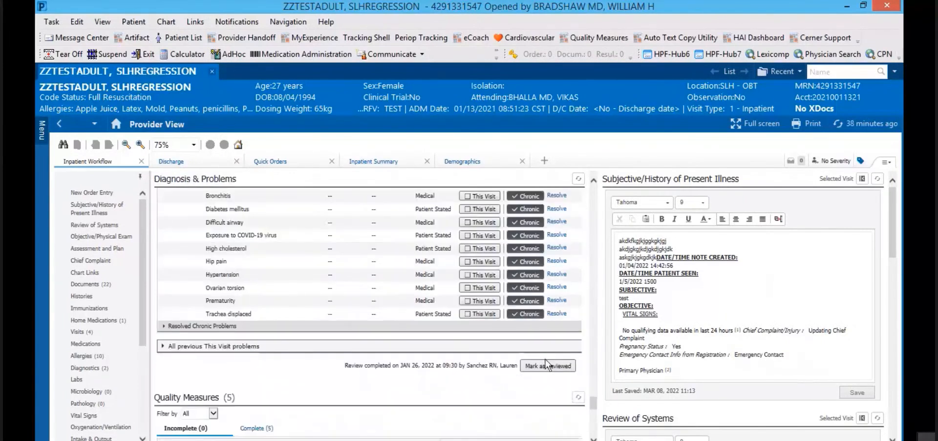
drag(592, 406, 593, 387)
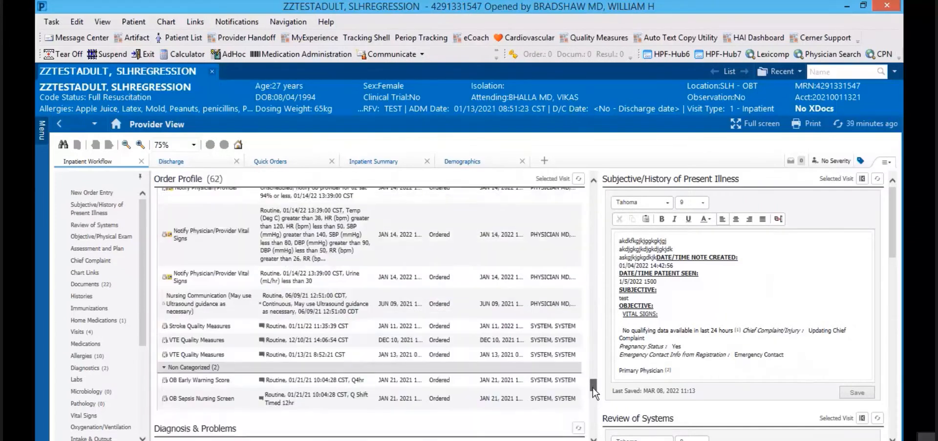
click(593, 439)
click(594, 438)
click(593, 439)
click(594, 438)
click(593, 438)
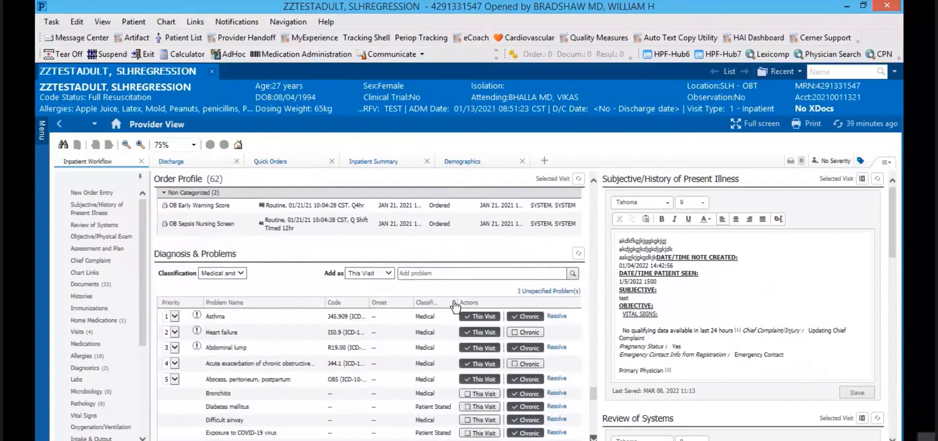
scroll(431, 272, down, 1)
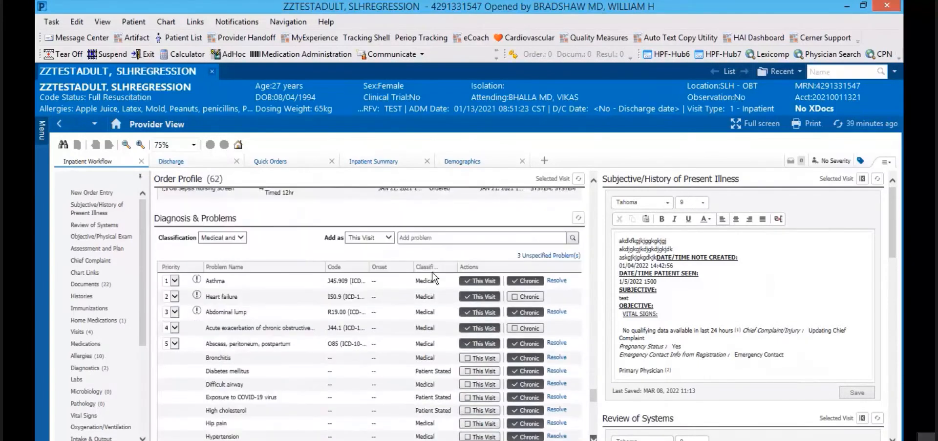
click(431, 236)
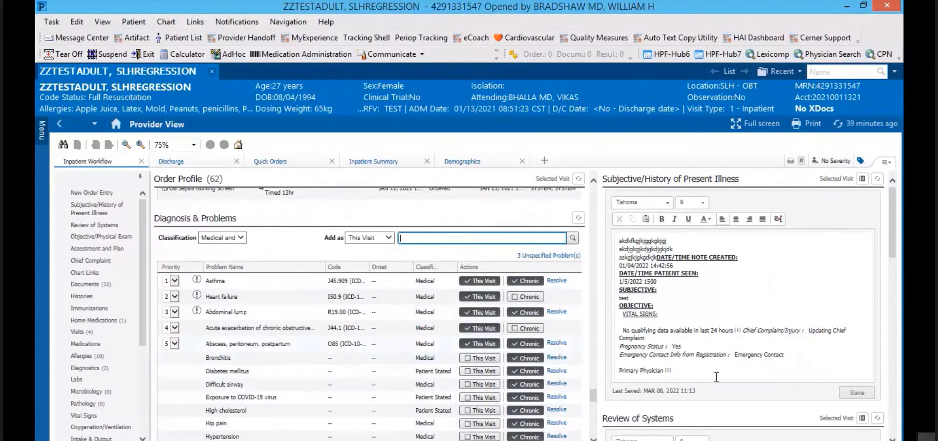
Step: Remove Heart failure I50.9 and Abdominal lump R19.00 from the Assessment and Plan note
drag(893, 248, 888, 435)
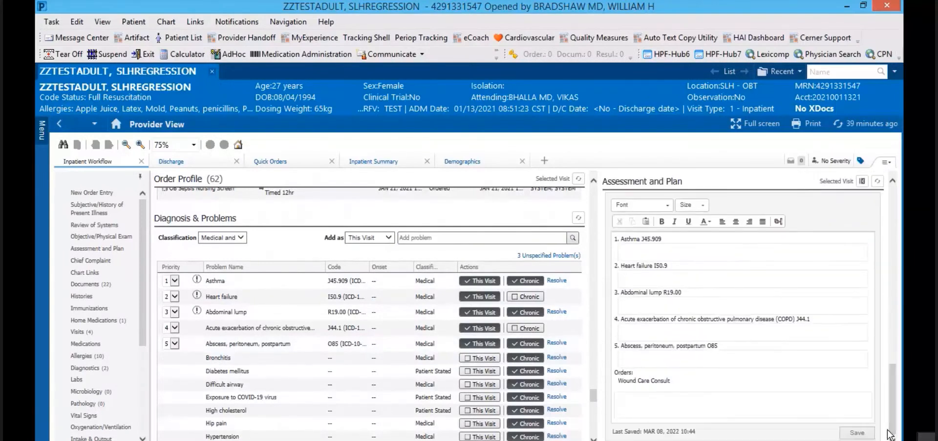
click(619, 247)
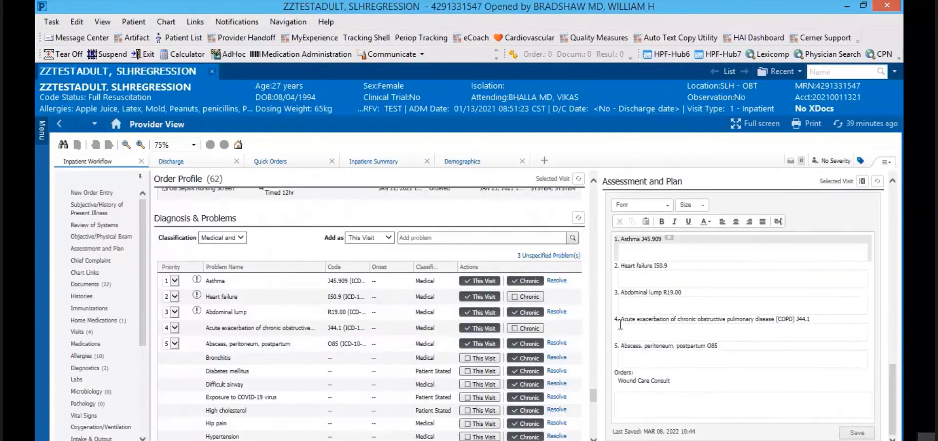
click(628, 357)
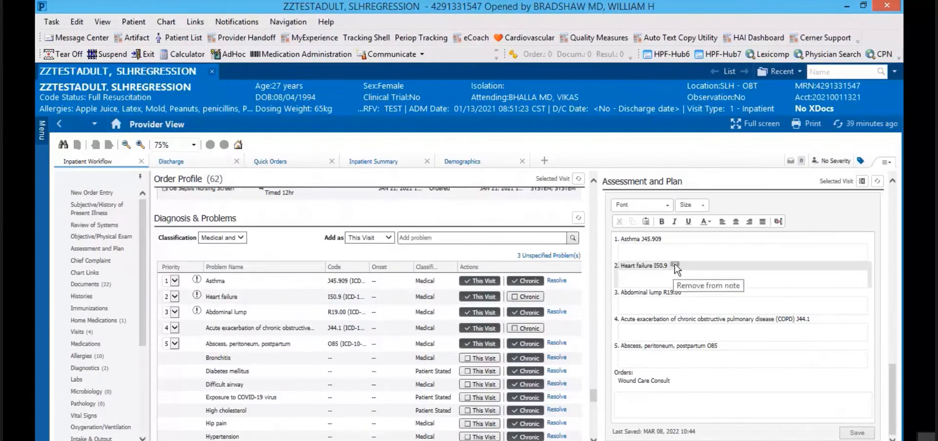
click(675, 263)
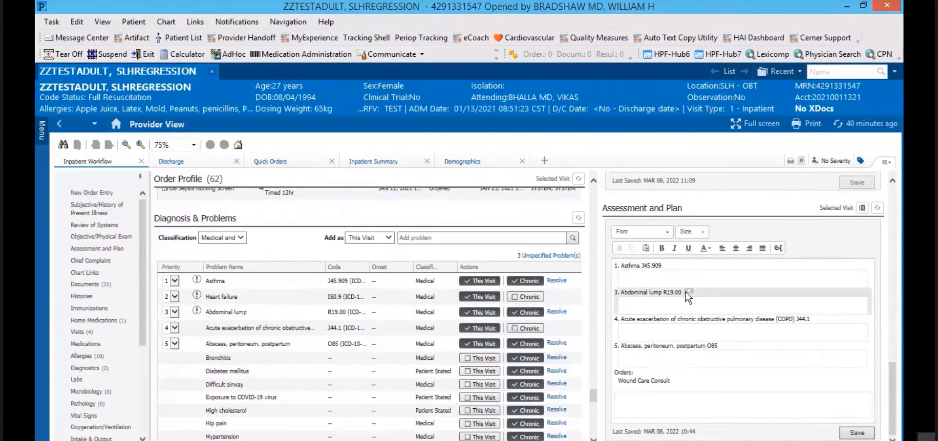
click(688, 292)
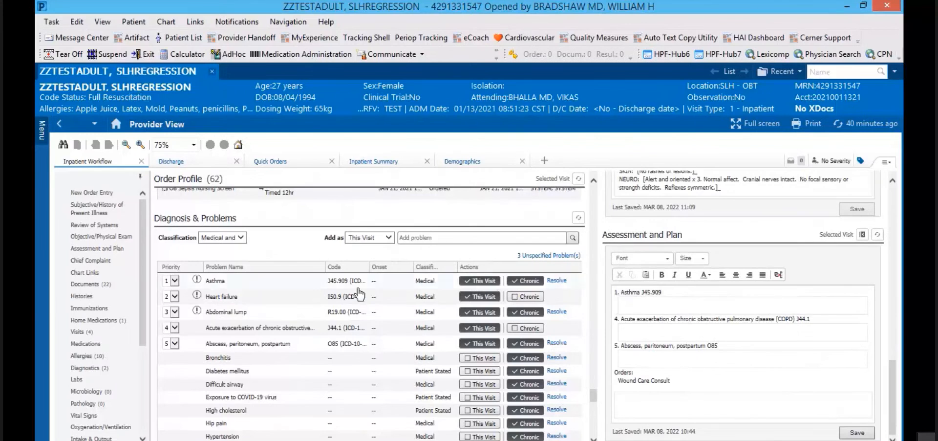
Step: Uncheck This Visit for Heart failure and review Assessment and Plan's four remaining problems
click(473, 296)
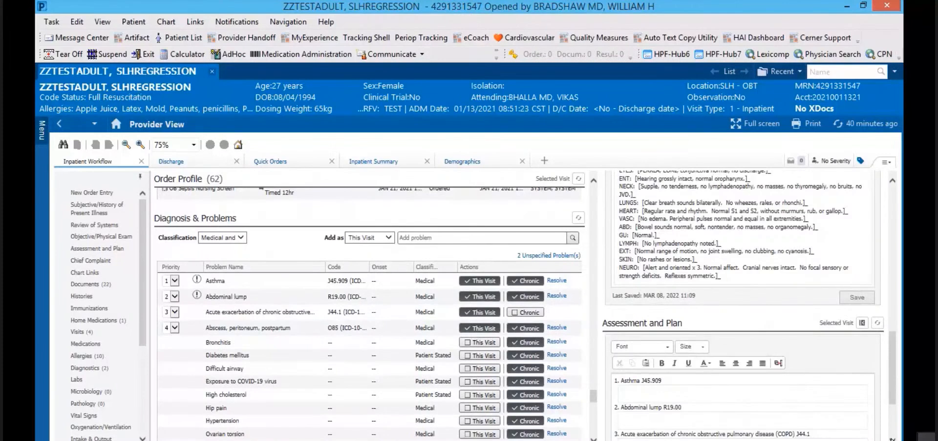
scroll(659, 305, down, 3)
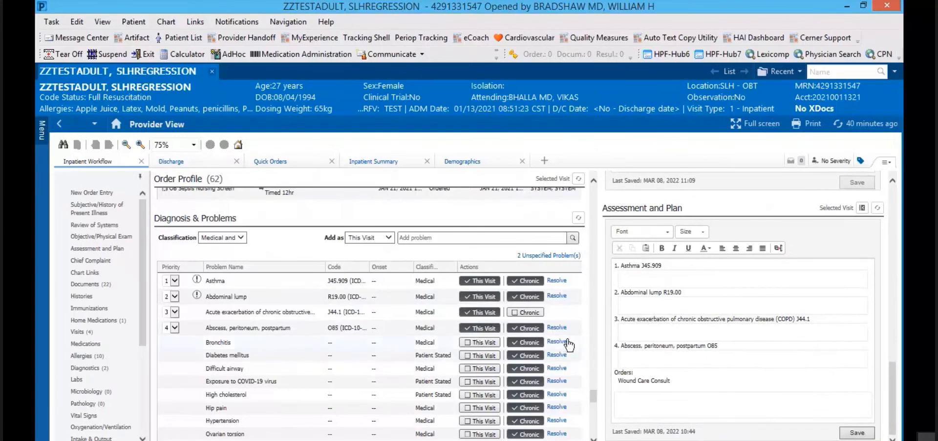
drag(590, 395, 591, 406)
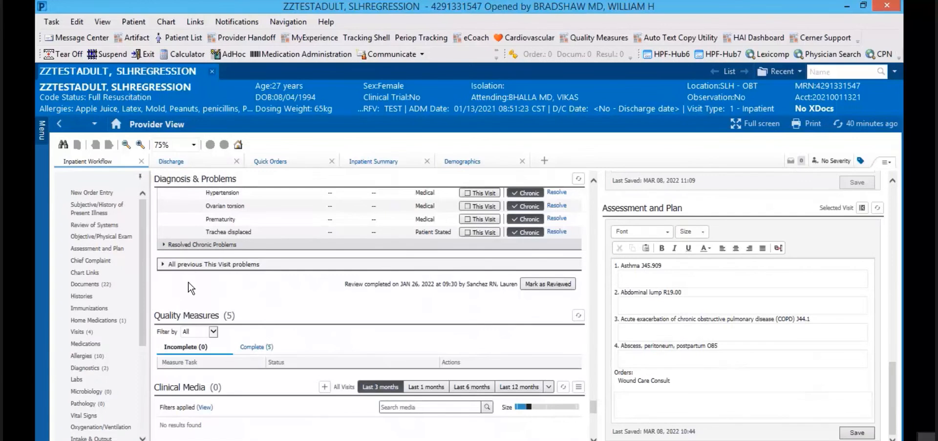
Step: Refresh the outdated Assessment and Plan note, then click into the Asthma and COPD text boxes
click(632, 279)
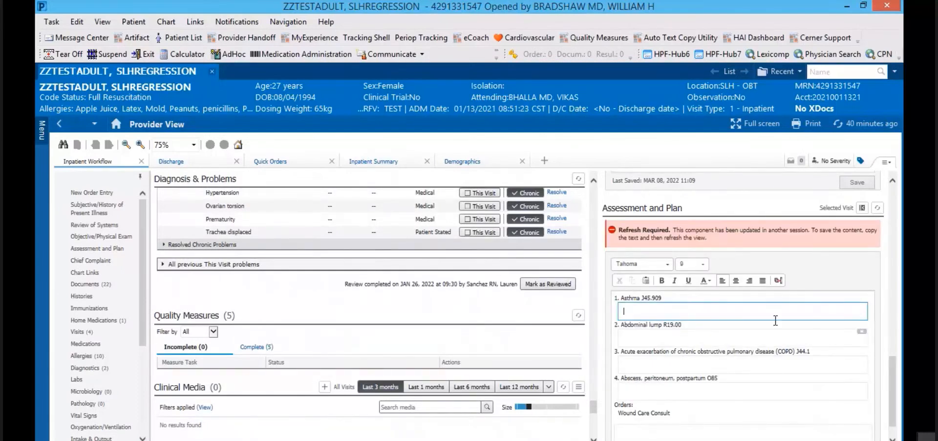
click(878, 209)
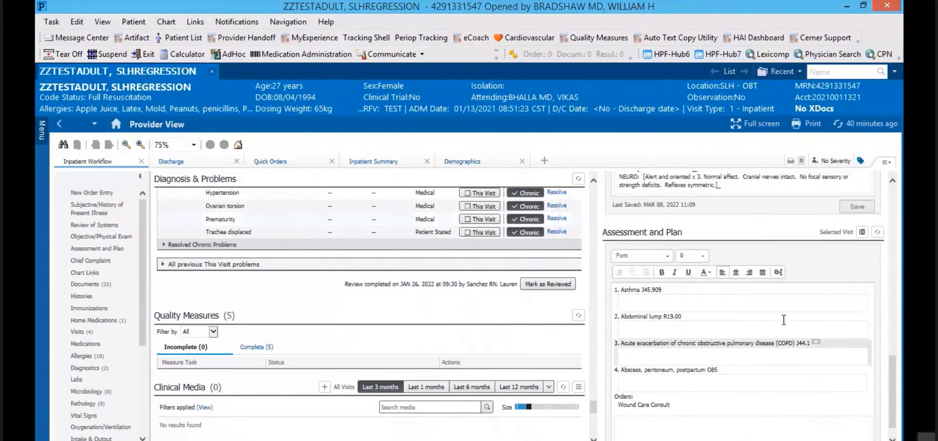
click(642, 357)
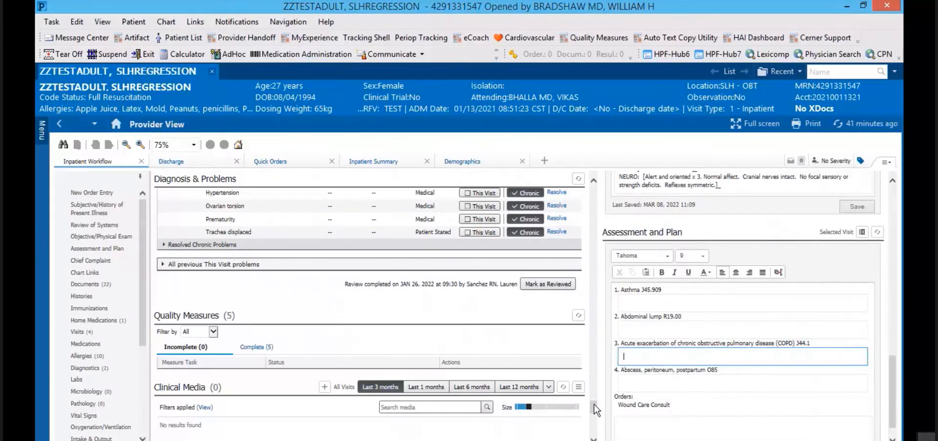
drag(595, 409, 595, 414)
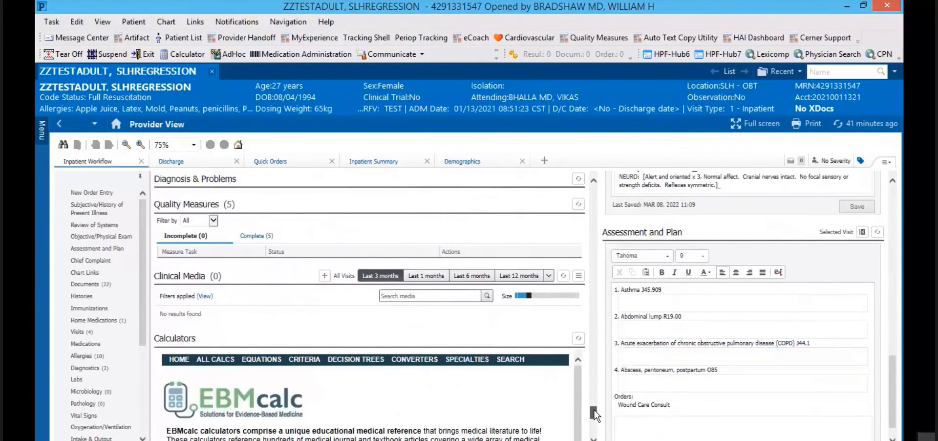
Step: Open the EBMcalc search page, check the calculator's Identify Formula list, then close the calculator
drag(595, 414, 595, 423)
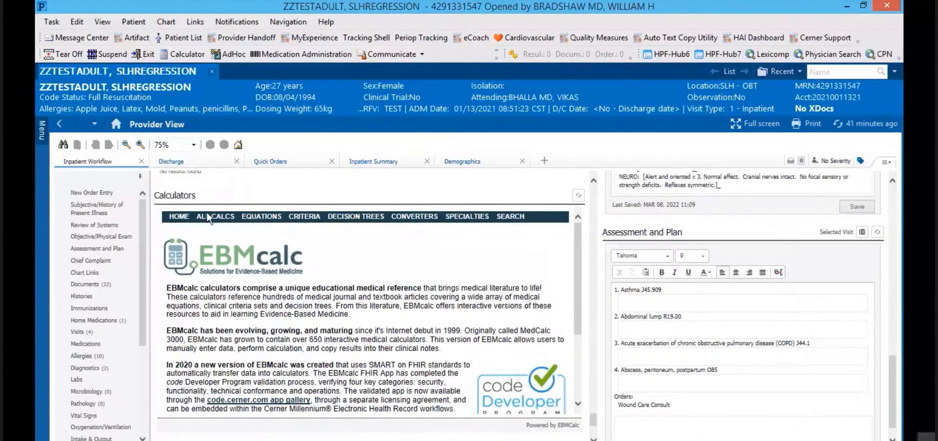
click(508, 218)
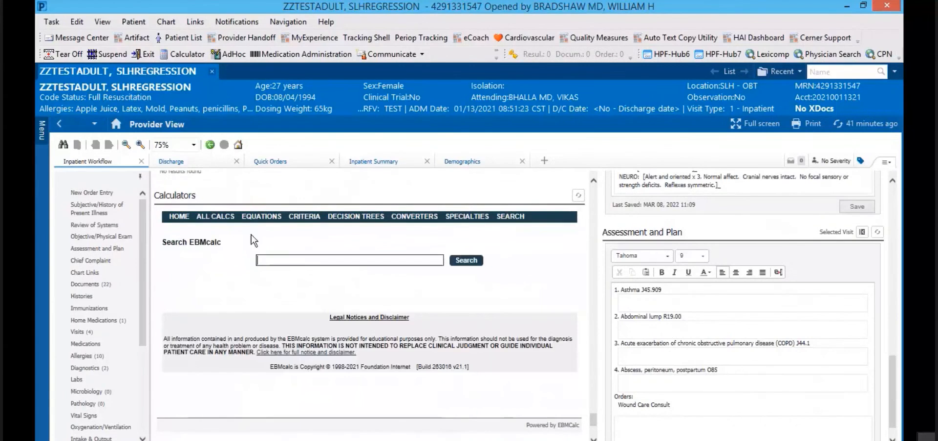
click(180, 51)
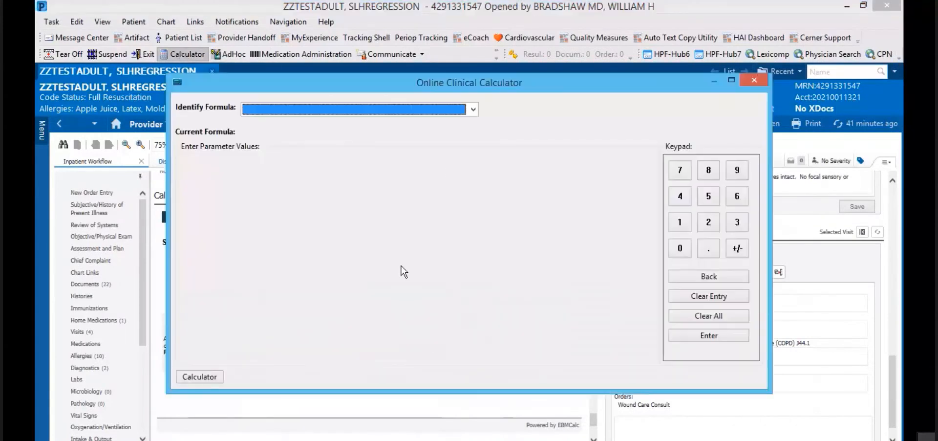
click(472, 110)
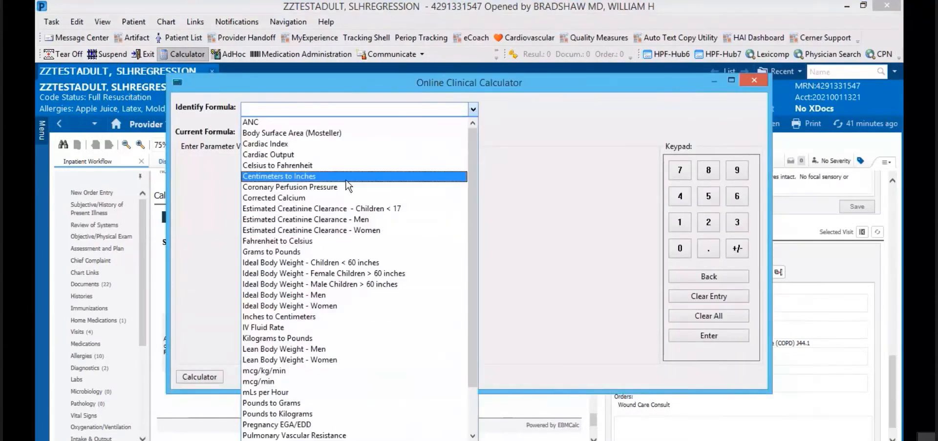
click(755, 80)
click(754, 80)
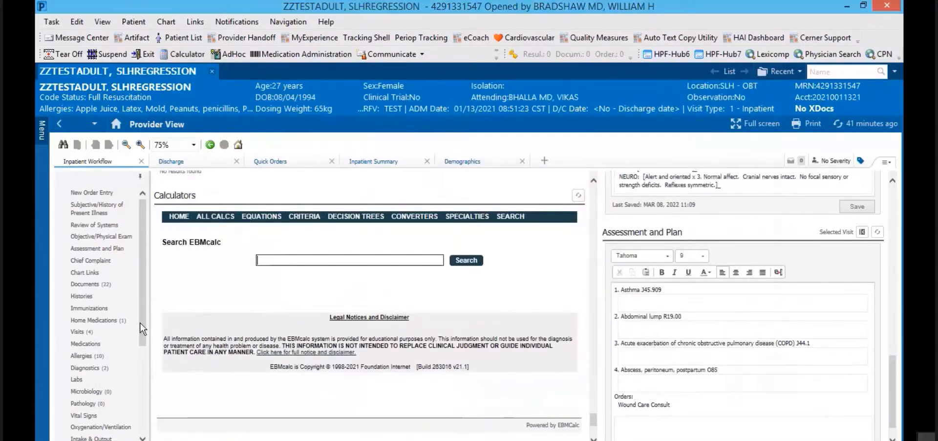
Step: Start a new Admission H & P note, then switch to the List of all physician notes
drag(141, 326, 146, 419)
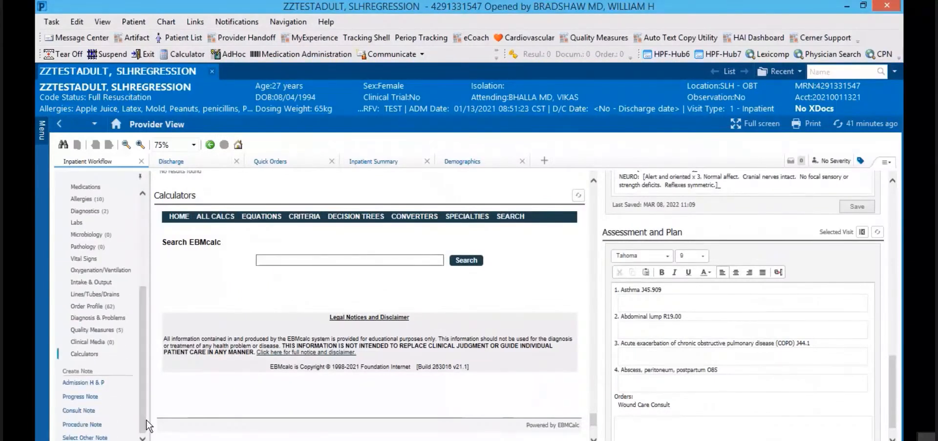
click(74, 384)
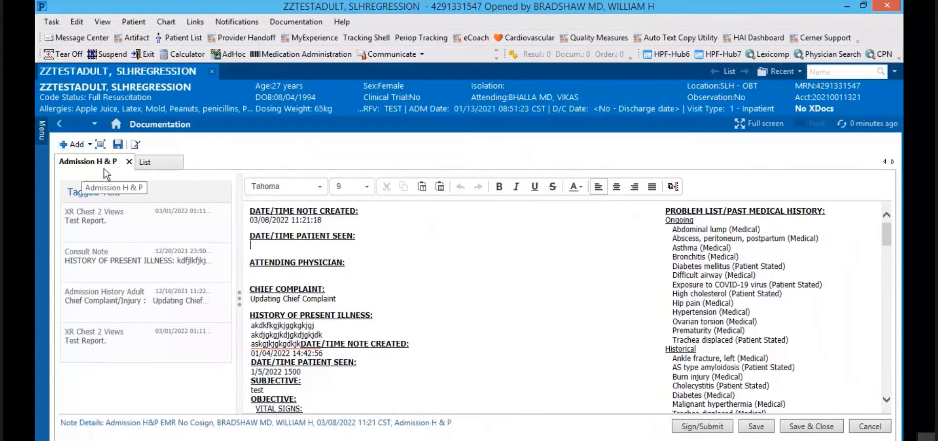
click(156, 162)
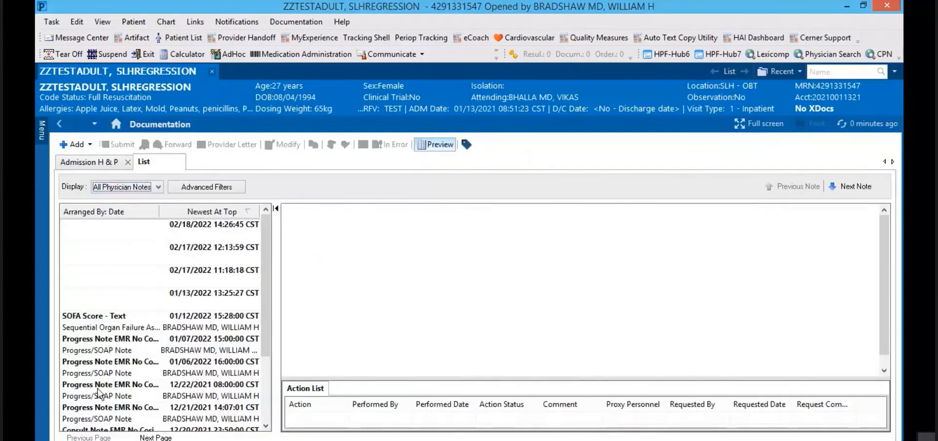
Step: Keep the display filter on All Physician Notes and preview the 12/21/2021 progress note
drag(266, 324, 277, 385)
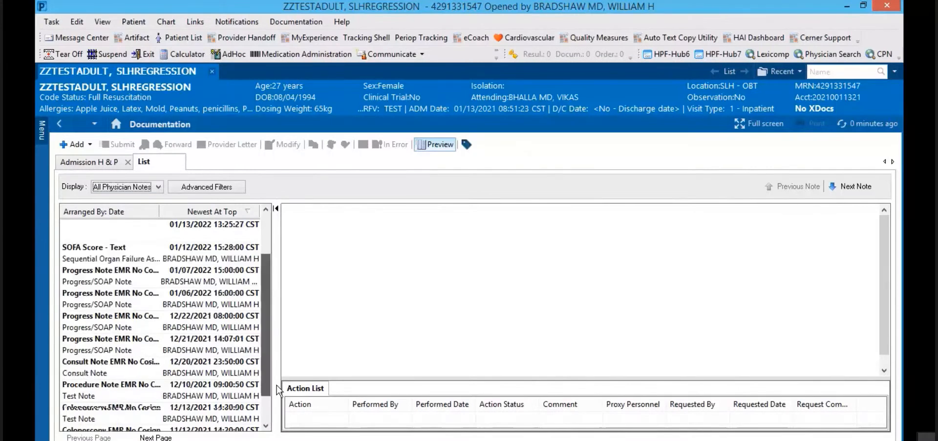
click(160, 187)
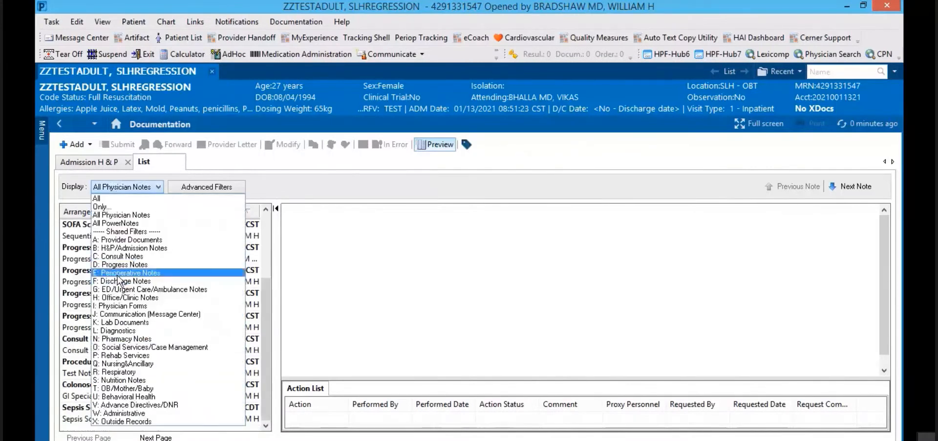
click(107, 215)
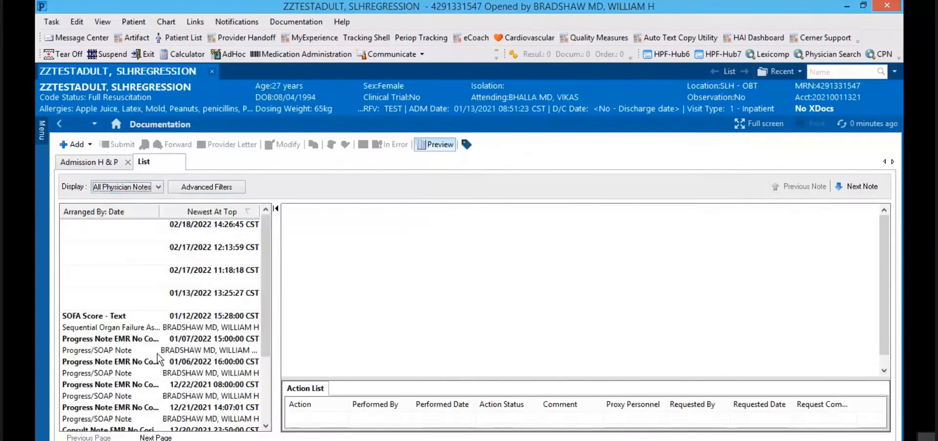
click(92, 413)
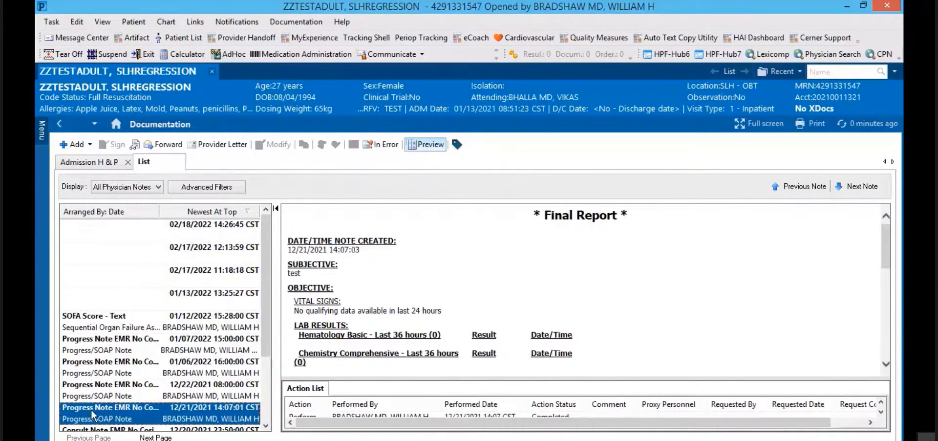
Step: Tag the progress note's Objective text and return to the Admission H & P note
drag(599, 353, 295, 293)
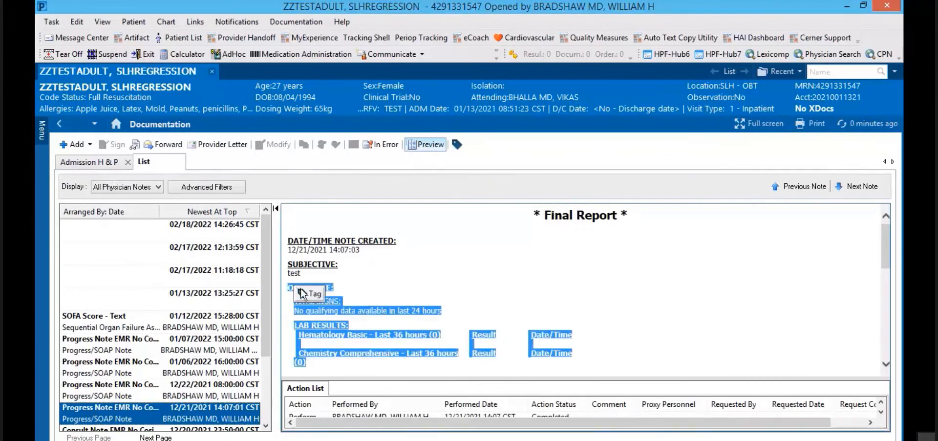
click(308, 293)
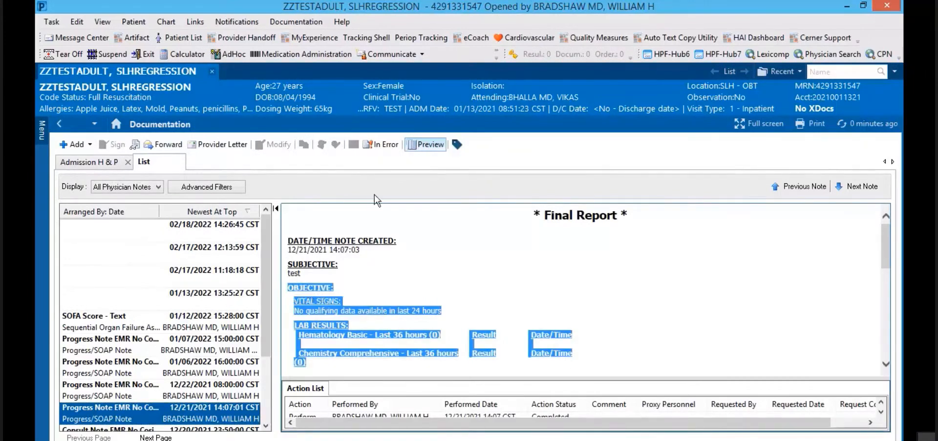
click(96, 162)
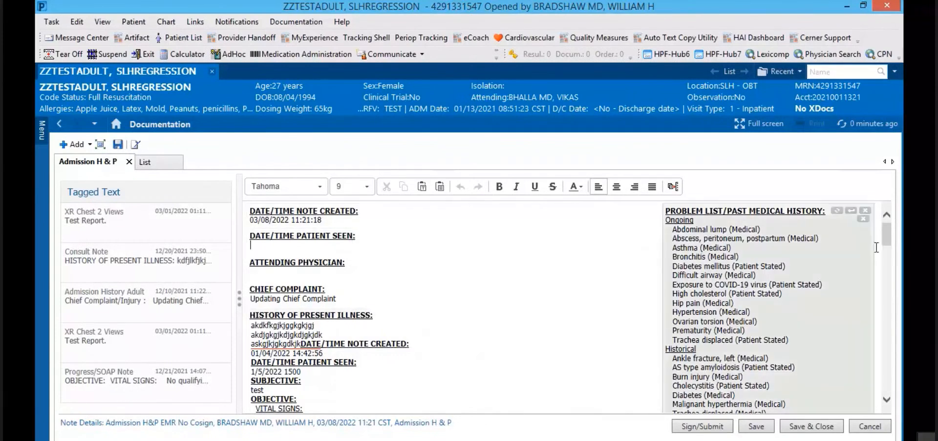
Step: Place the cursor in the note's Attestation free-text line
drag(886, 239, 884, 316)
mouse_move(298, 267)
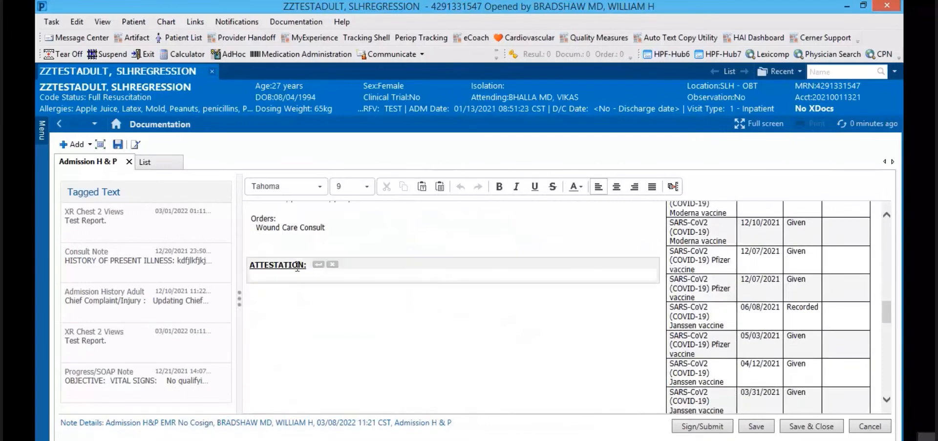
click(258, 277)
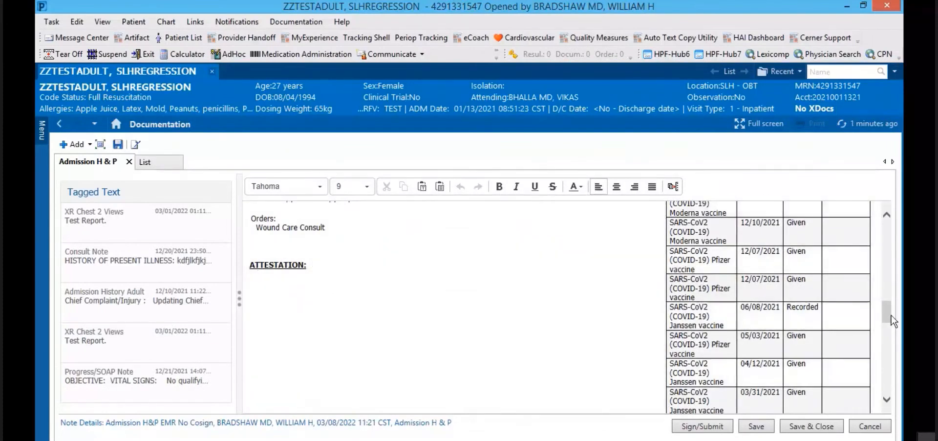
Step: Refresh the problem list, then remove the Problem List and Procedure/Surgical History sections
drag(887, 310, 884, 222)
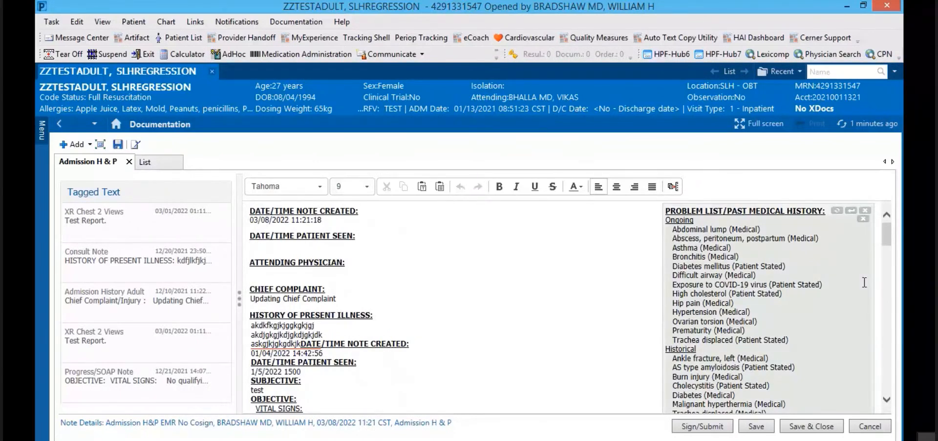
click(836, 211)
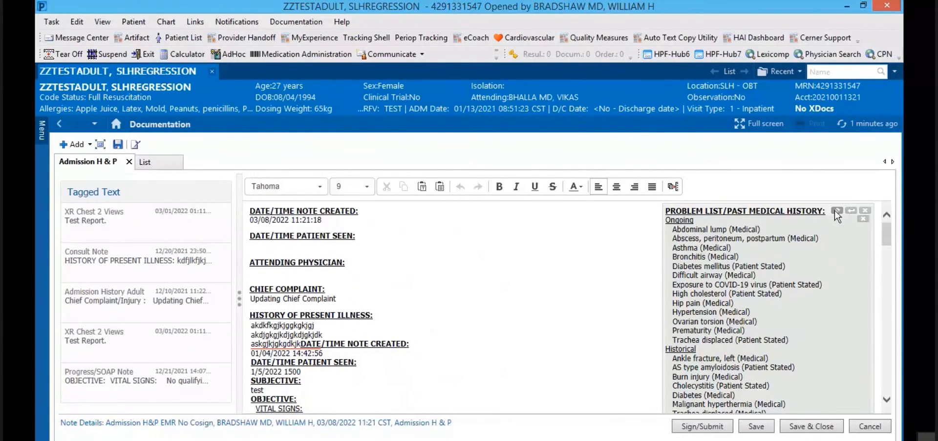
click(866, 211)
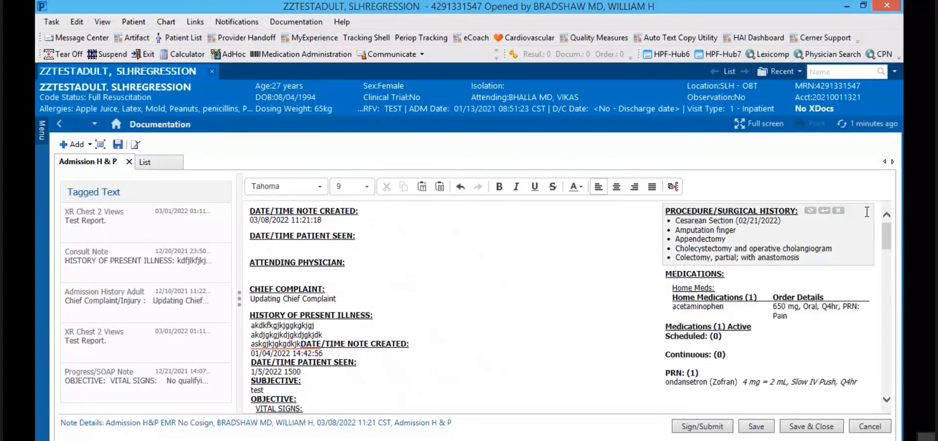
click(838, 210)
mouse_move(522, 265)
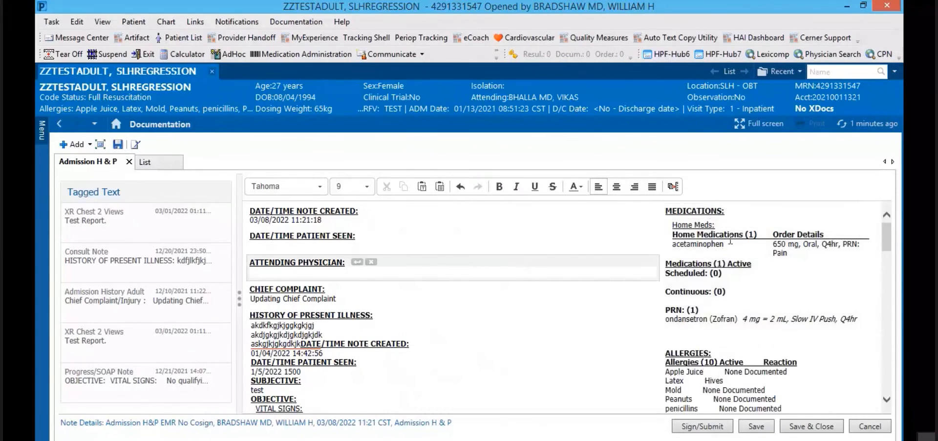
mouse_move(757, 306)
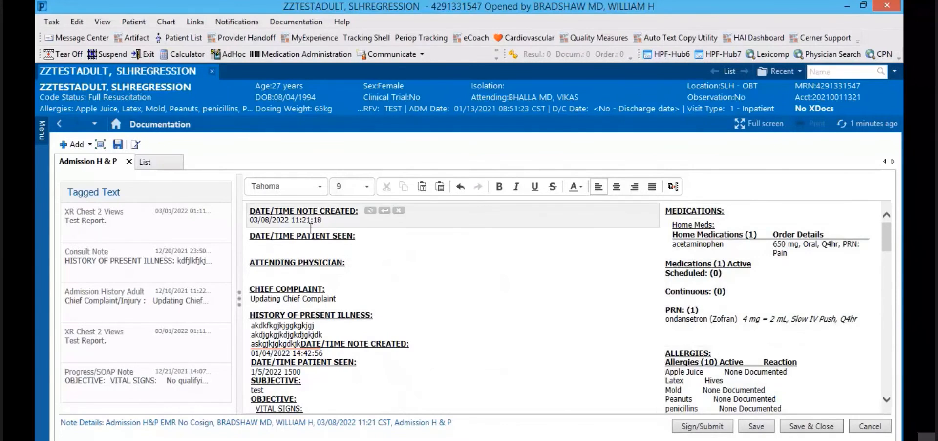
Step: Insert the XR Chest 2 Views and Consult Note tagged text into Chief Complaint
mouse_move(306, 241)
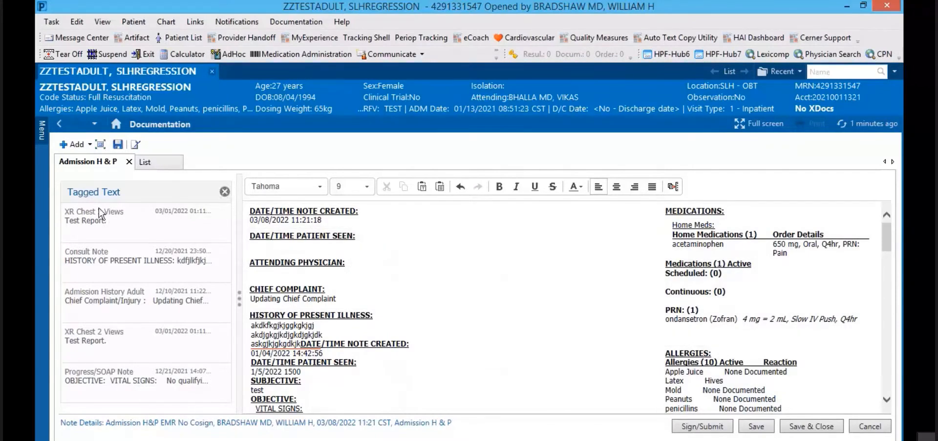
mouse_move(89, 221)
drag(89, 220, 332, 292)
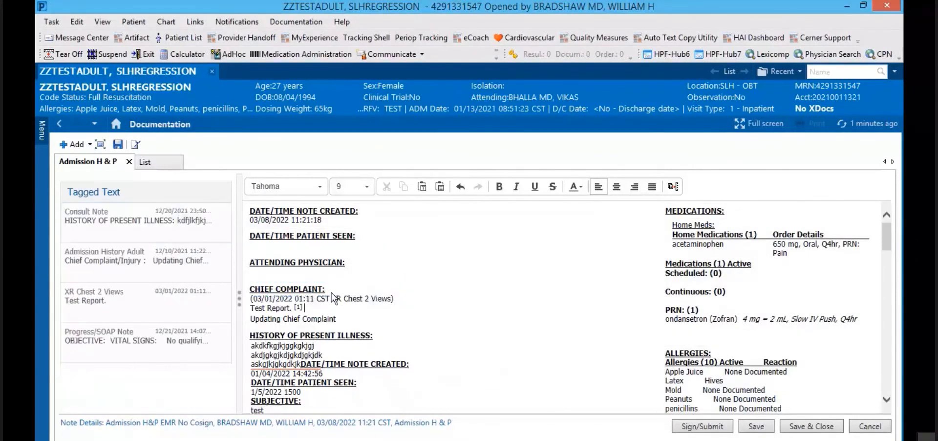
drag(83, 224, 415, 311)
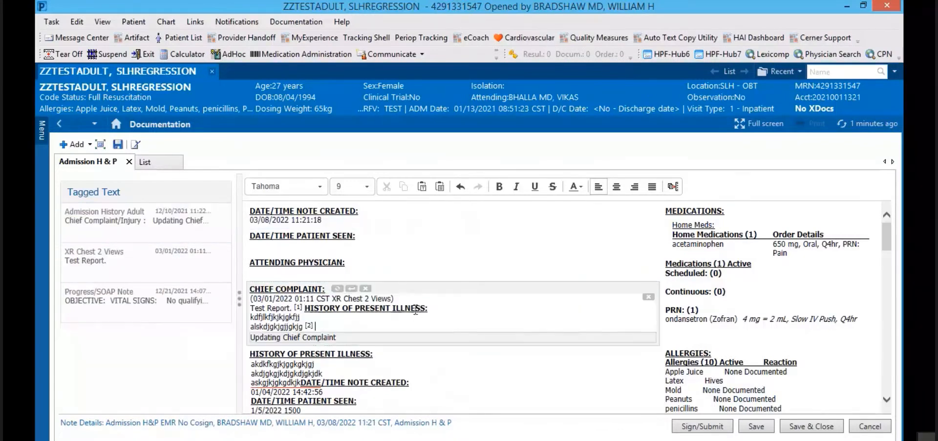
Step: Remove the leftover tagged items: Admission History Adult, XR Chest 2 Views and Progress/SOAP Notes
click(224, 209)
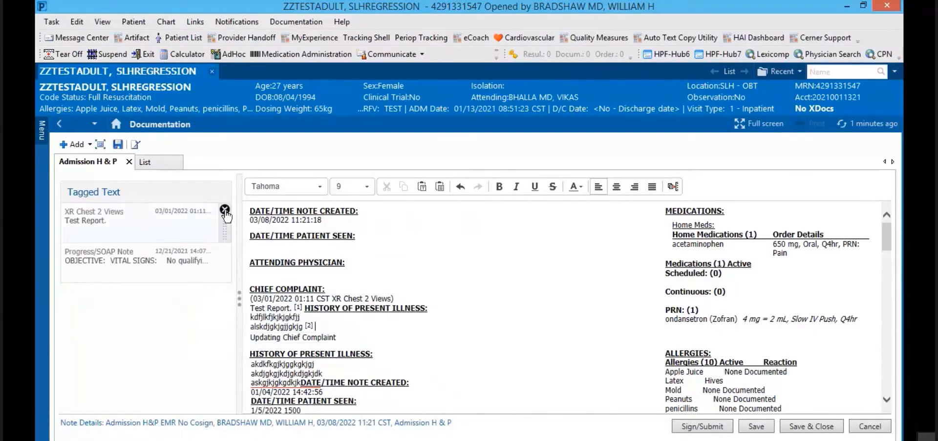
click(224, 210)
click(225, 211)
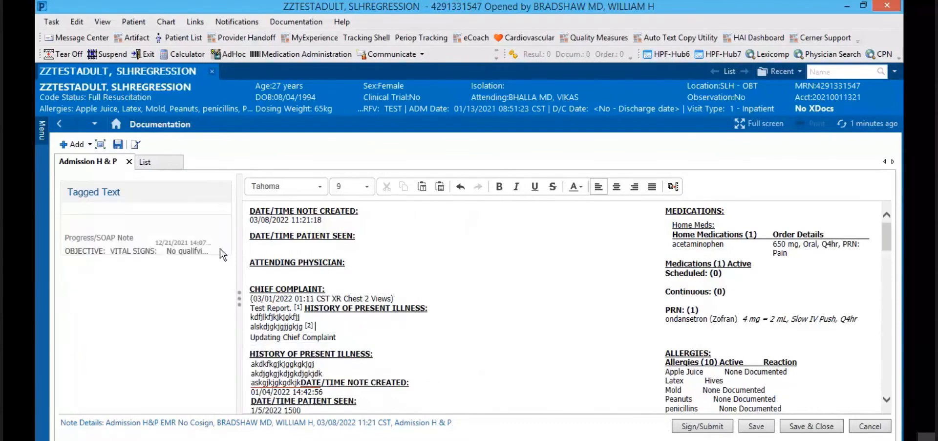
click(225, 211)
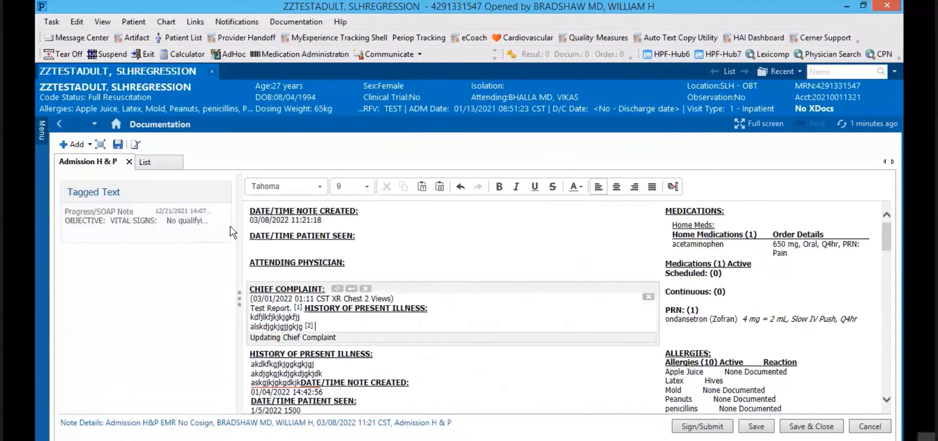
click(225, 210)
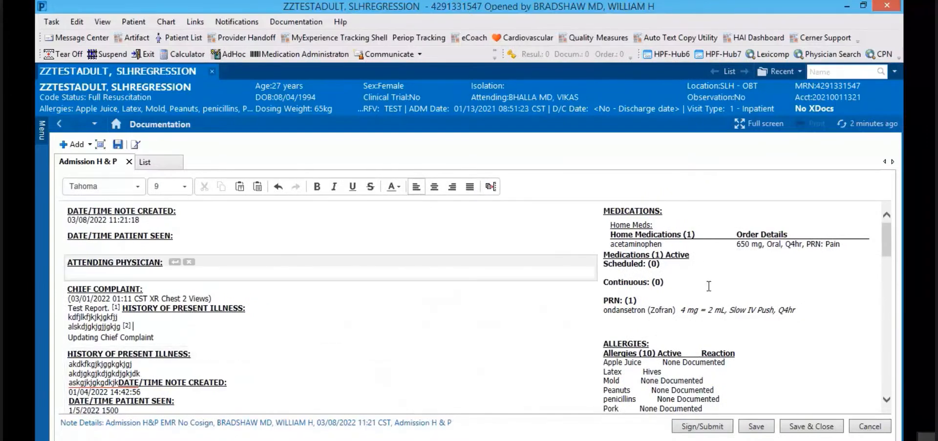
drag(886, 242, 884, 382)
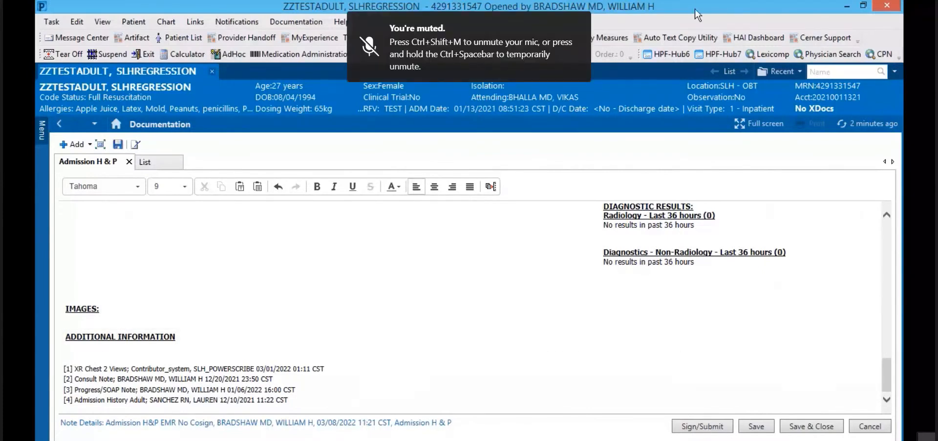
scroll(386, 316, up, 5)
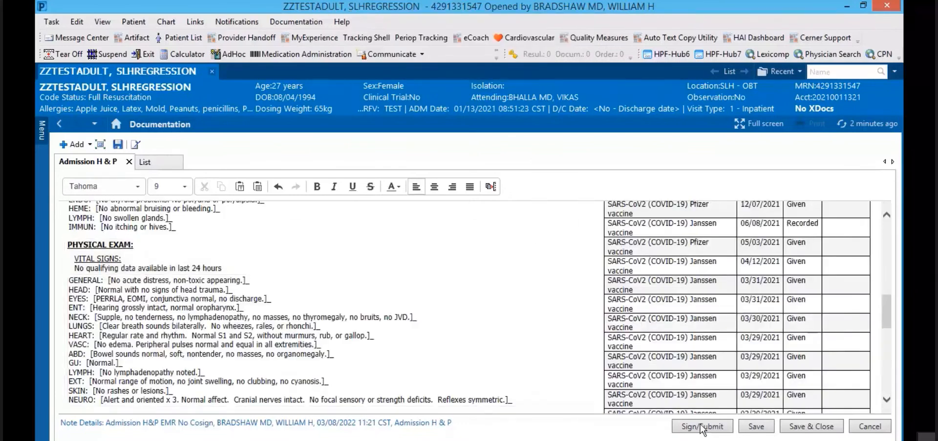
click(532, 276)
click(756, 427)
drag(883, 307, 885, 234)
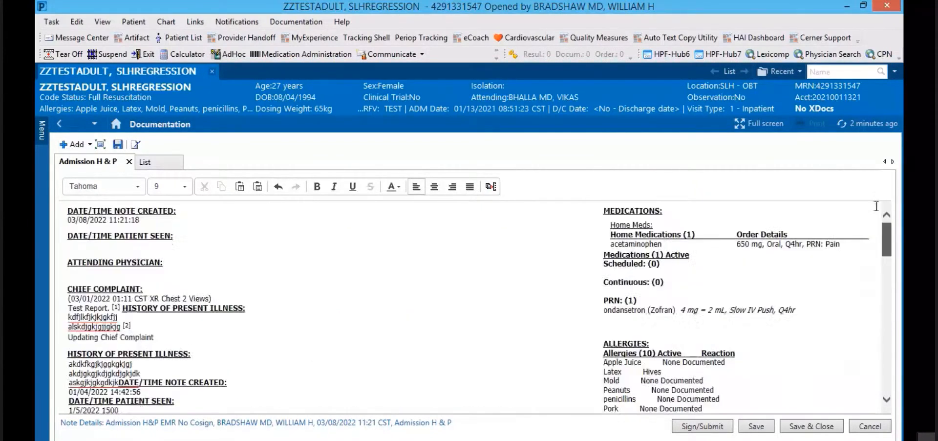
Step: From Provider View, start a new Consult Note, click into History of Present Illness, and sign/submit it
click(116, 123)
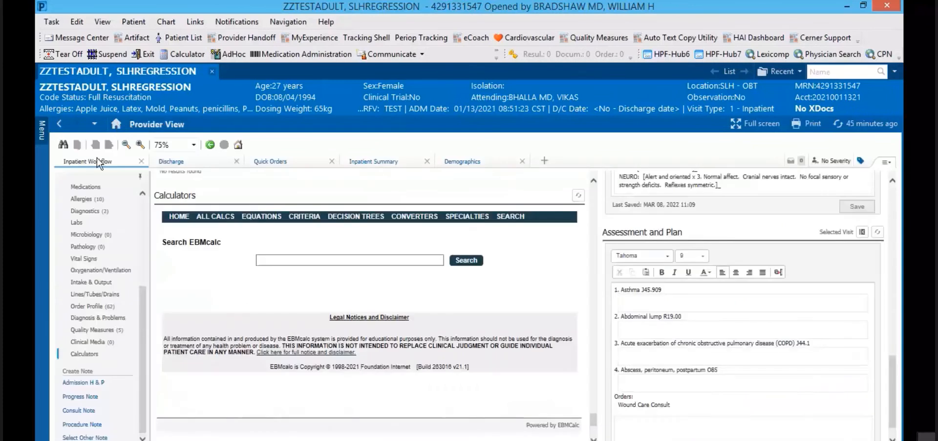
click(80, 411)
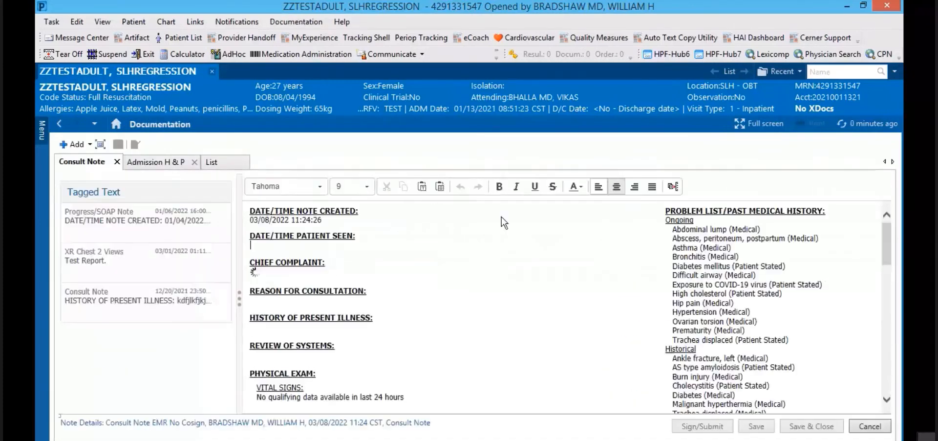
click(424, 323)
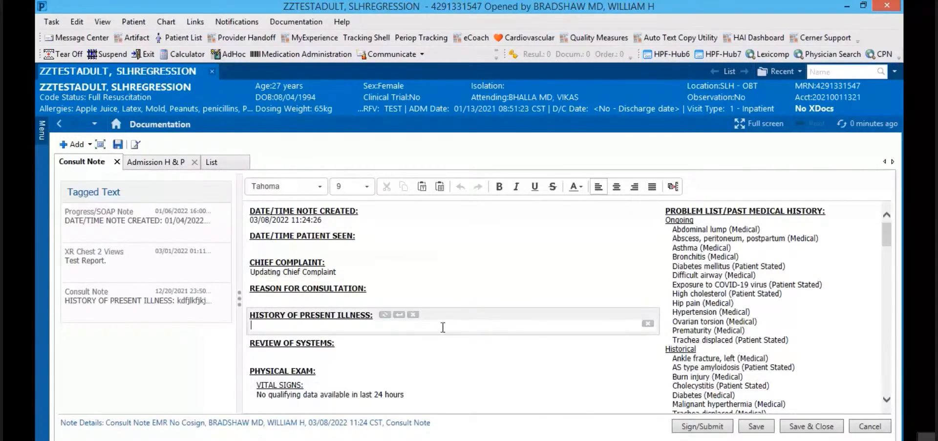
click(698, 426)
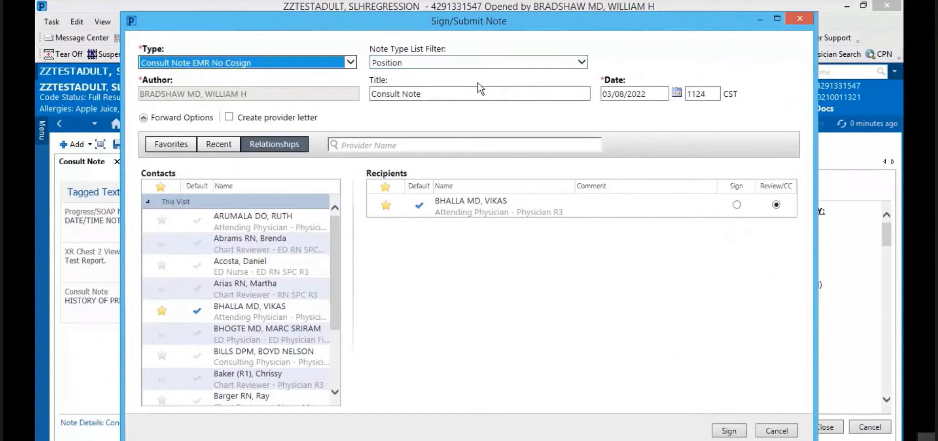
Step: Insert the author's surname and 'Surgery' at the start of the Consult Note title
click(373, 94)
click(373, 94)
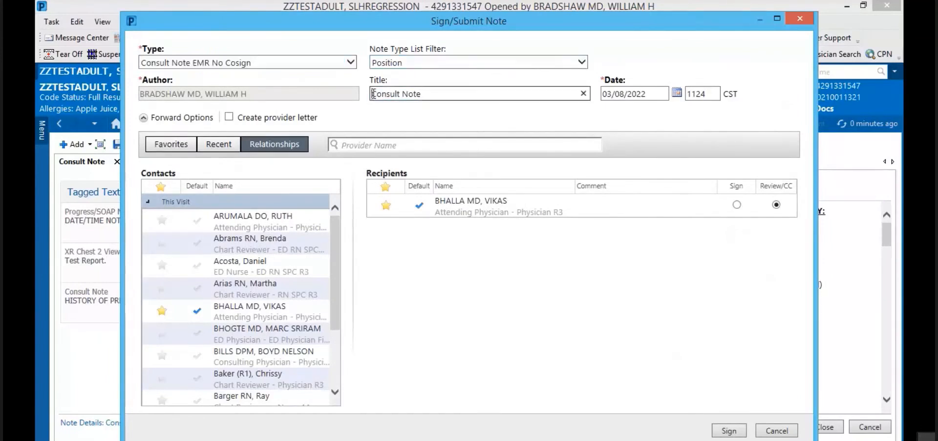
text(Bradshaw Surgery)
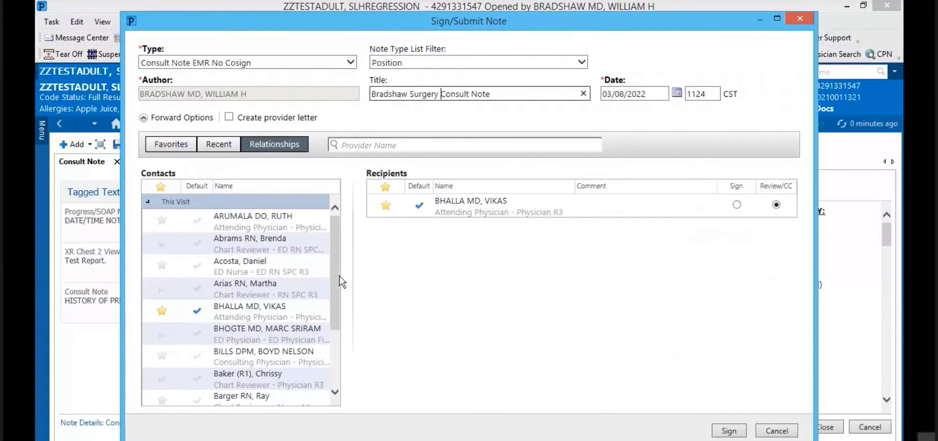
Step: Add the ED physician as a recipient, star him as a favourite contact, then cancel signing
drag(341, 282, 339, 226)
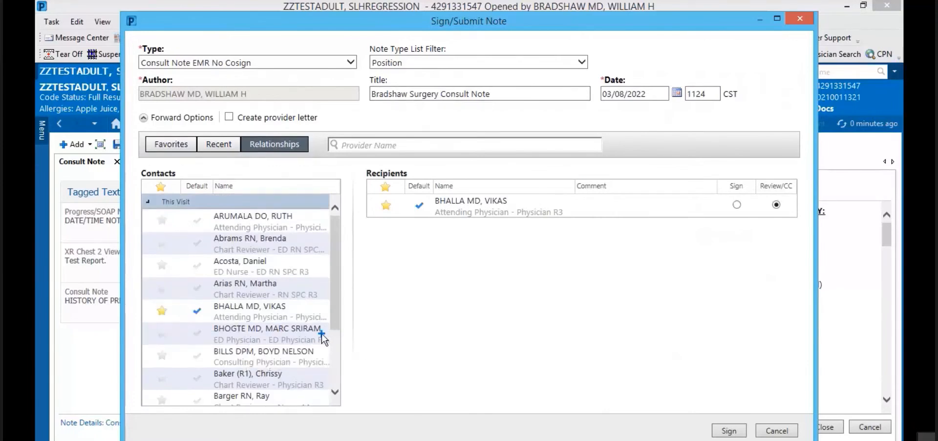
click(322, 334)
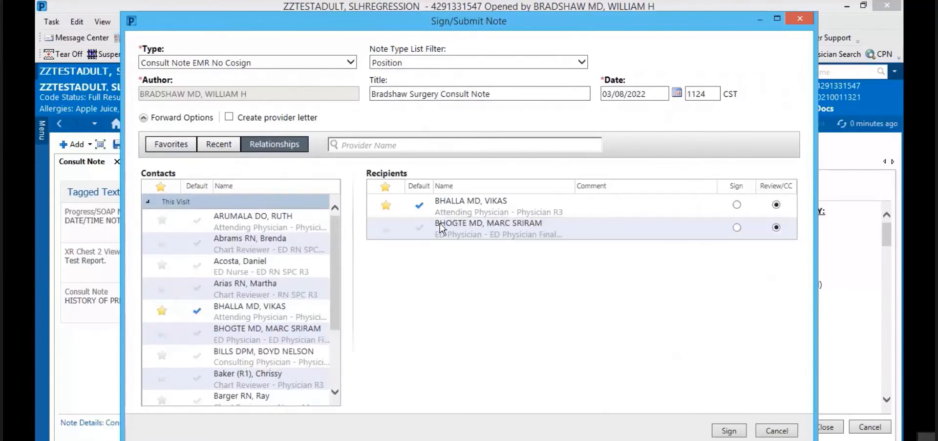
click(218, 147)
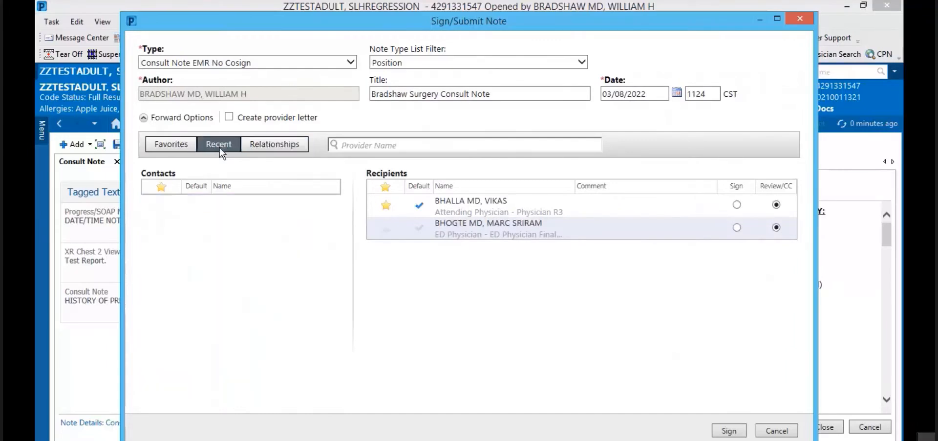
click(160, 145)
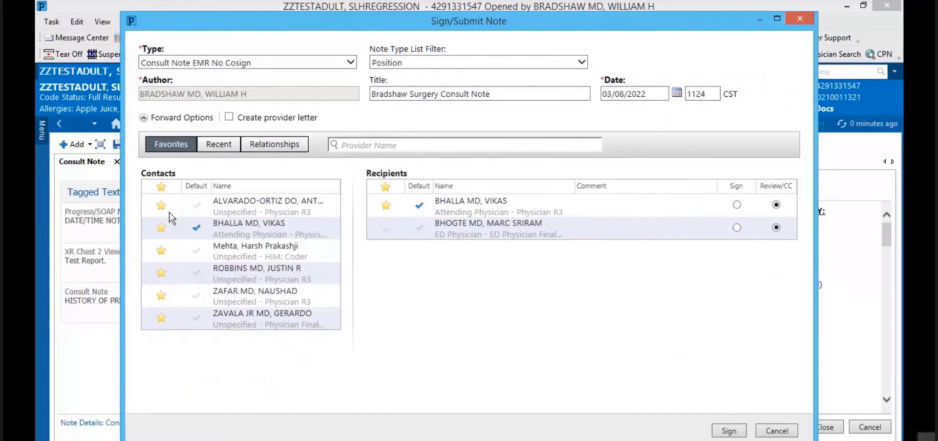
click(387, 227)
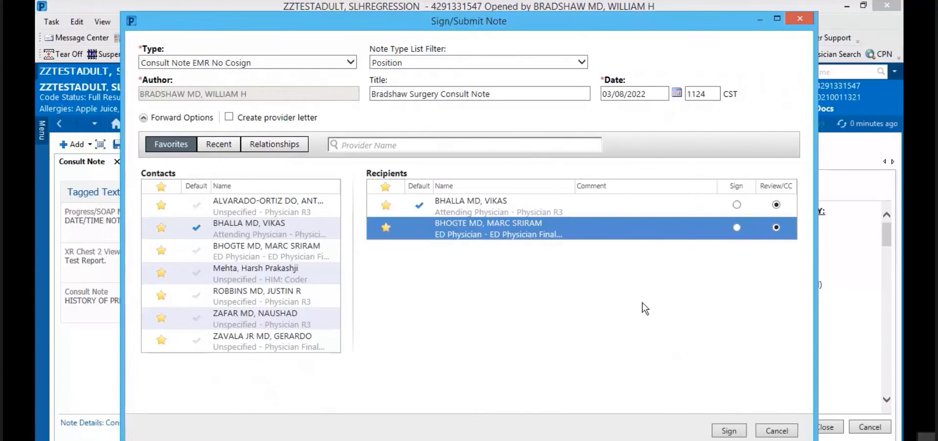
click(779, 432)
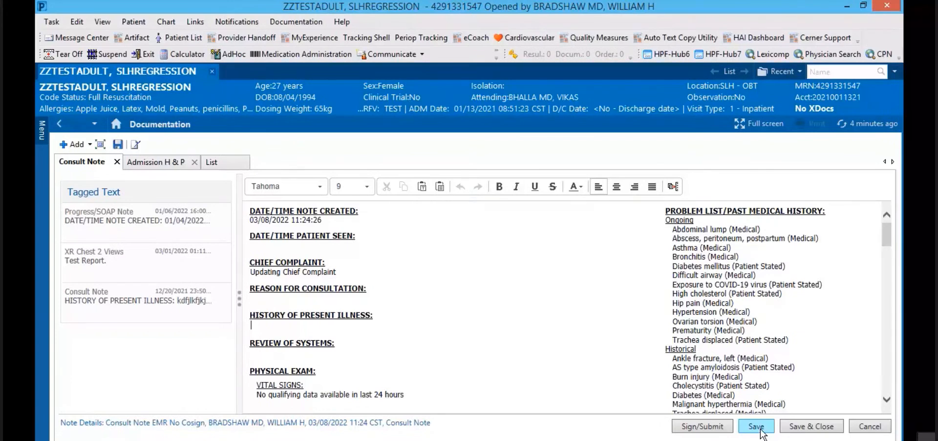
Step: Save the consult note, then pick Non-Accidental Trauma Note from the Favorites (4) templates for a new note
click(761, 431)
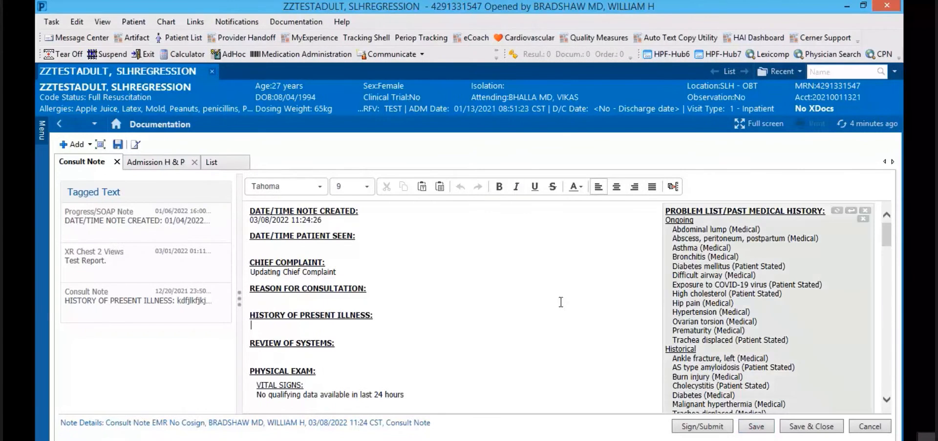
click(73, 145)
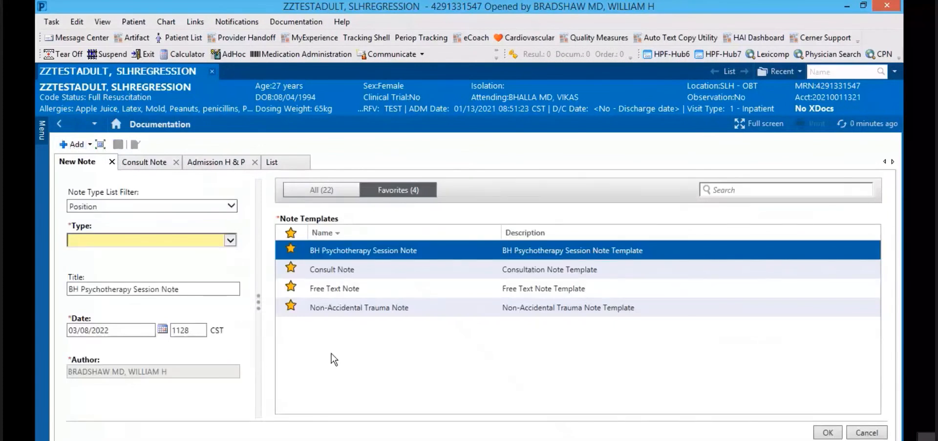
click(317, 190)
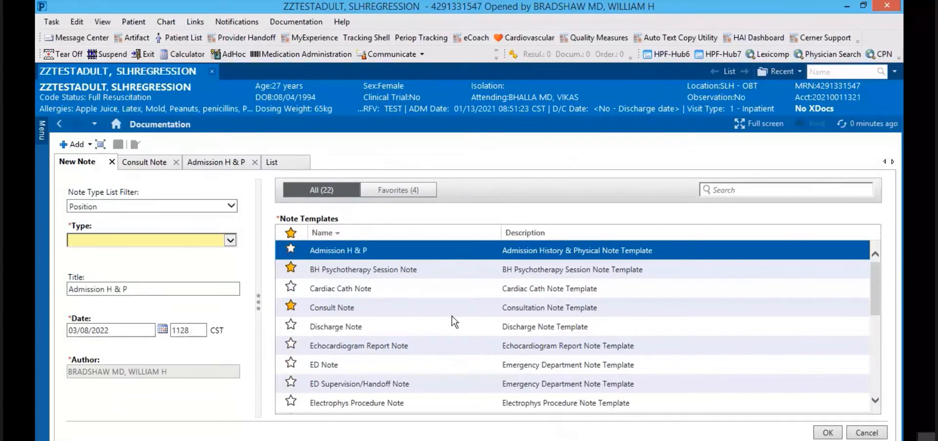
click(399, 189)
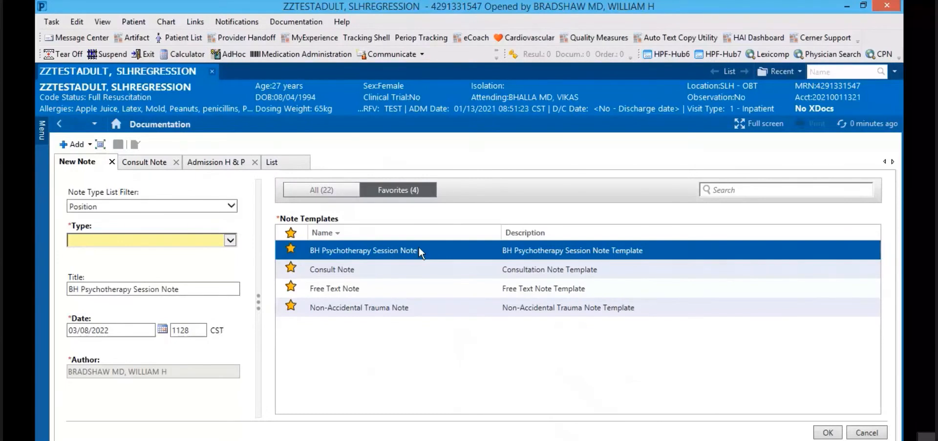
click(333, 310)
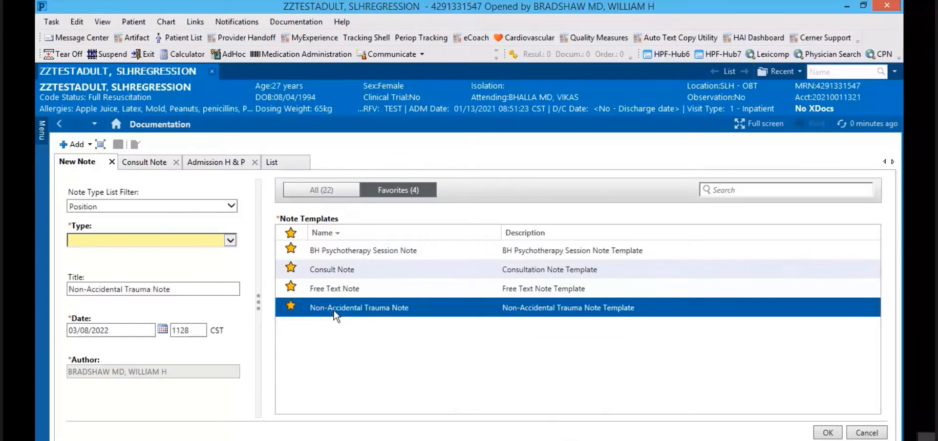
Step: Create the Non-Accidental Trauma Note, remove its three tagged text items, then return to the Consult Note
click(828, 433)
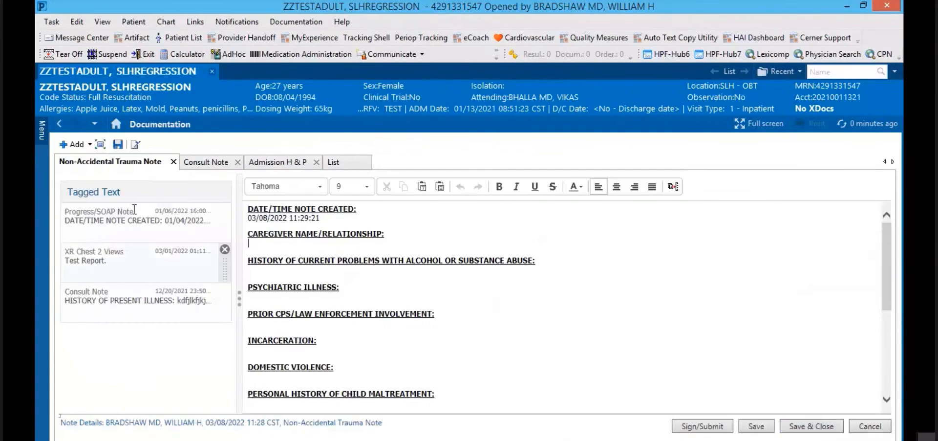
click(225, 208)
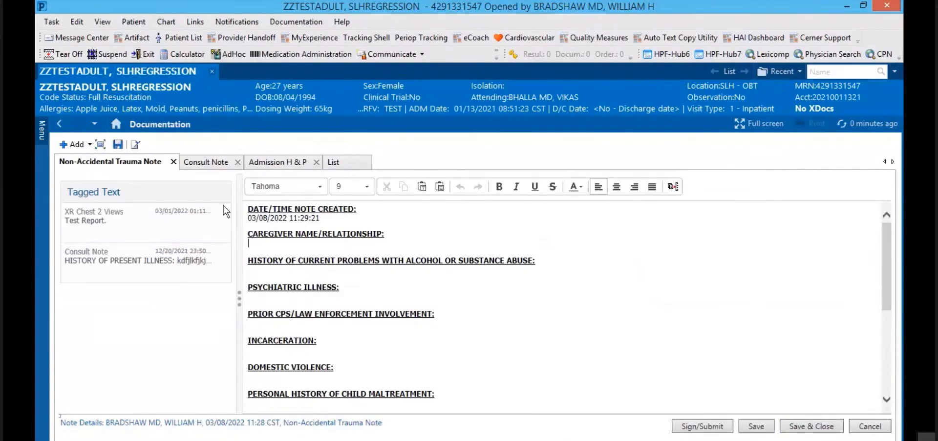
click(225, 209)
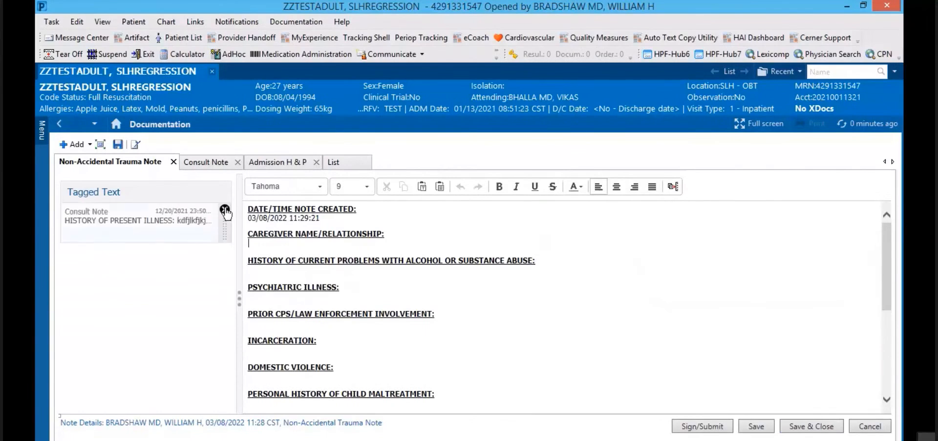
click(224, 208)
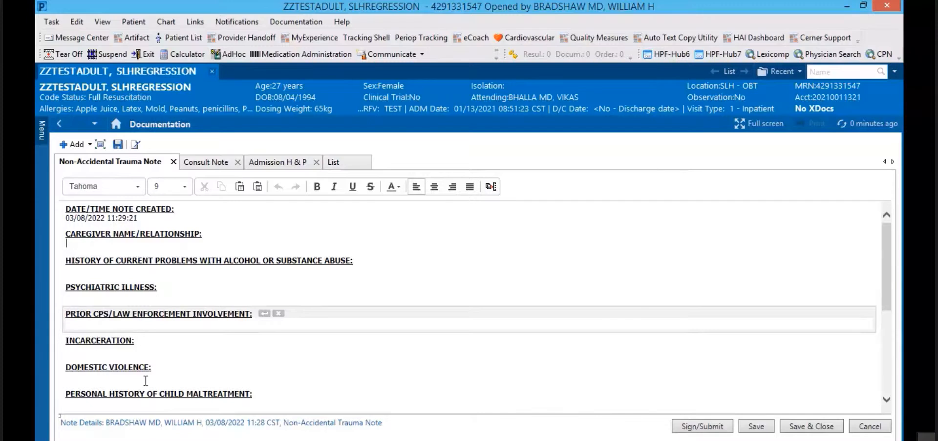
drag(887, 261, 886, 345)
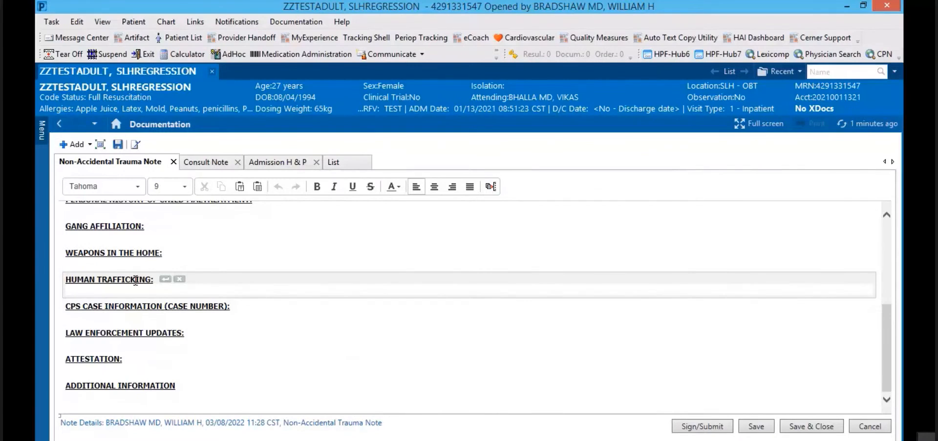
click(205, 162)
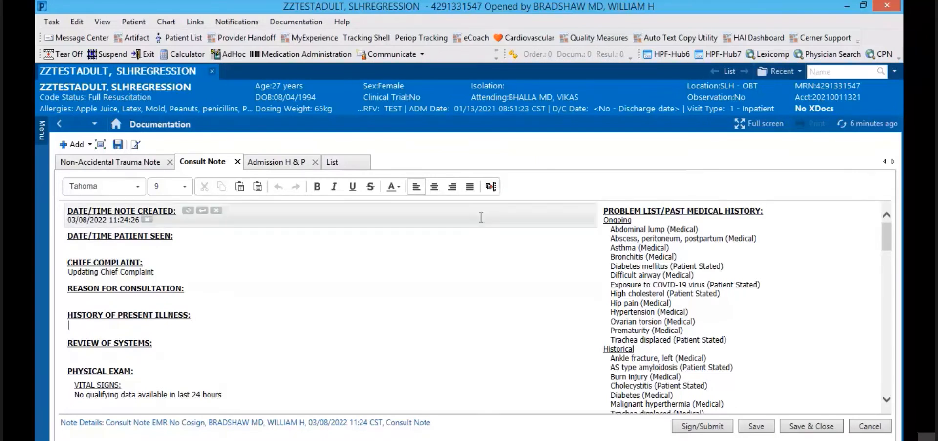
Step: Open Manage Auto Text, preview the public \HeartScore phrase, and begin a new blank phrase
click(491, 186)
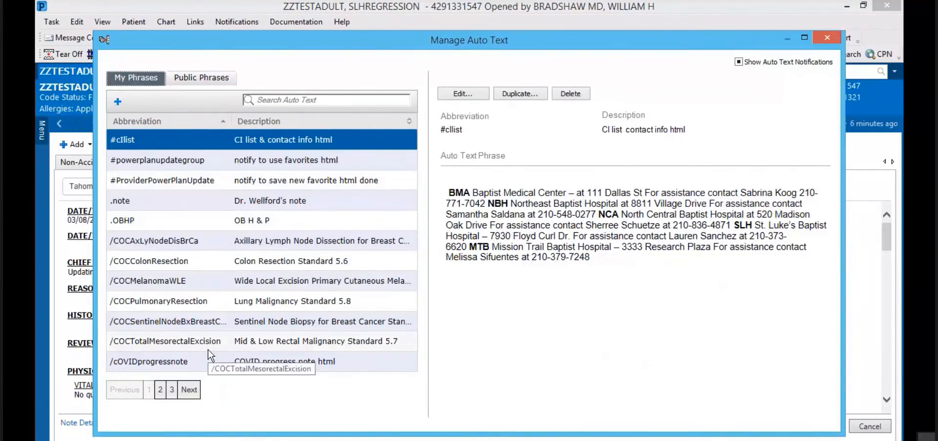
click(205, 80)
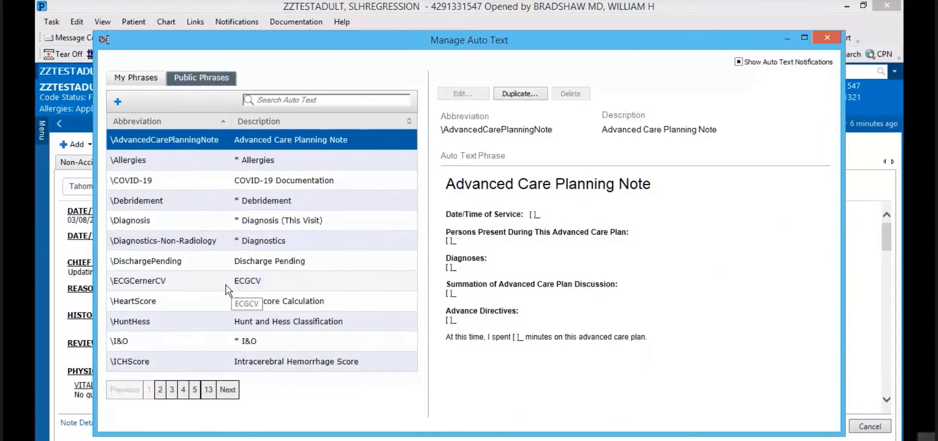
click(147, 303)
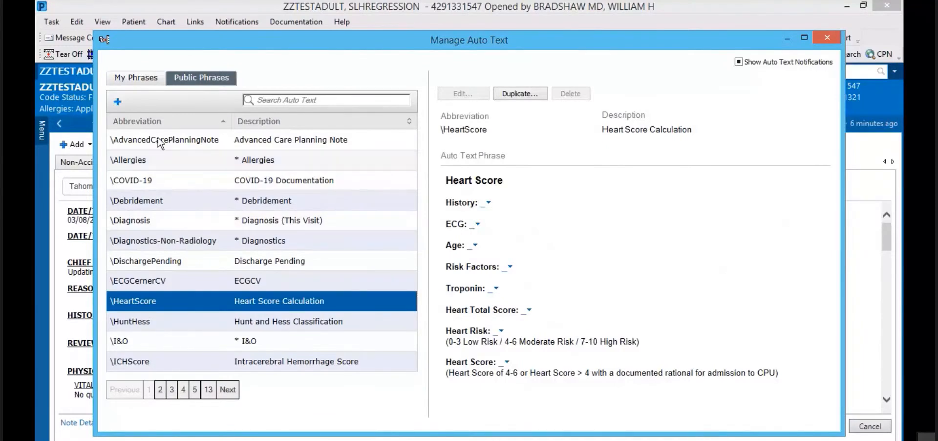
click(118, 104)
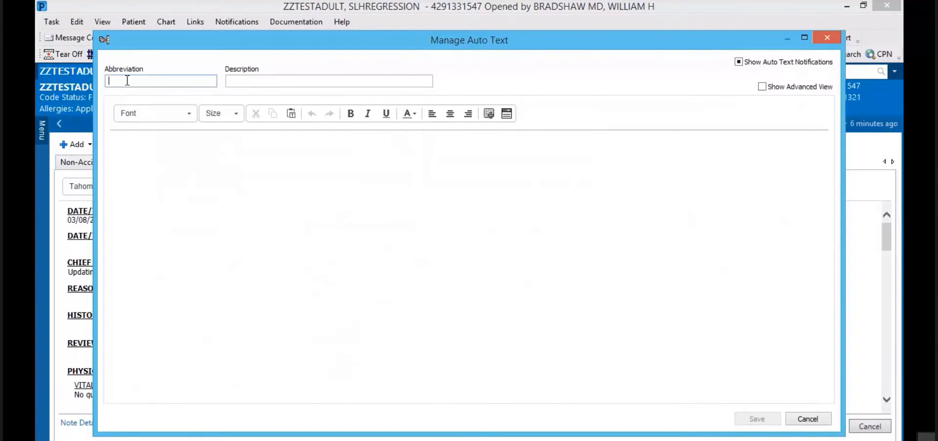
Step: Give the phrase abbreviation /chestpainH&P and description 'routine chest pain admission'
text(/)
text(chestpainH&P)
click(234, 82)
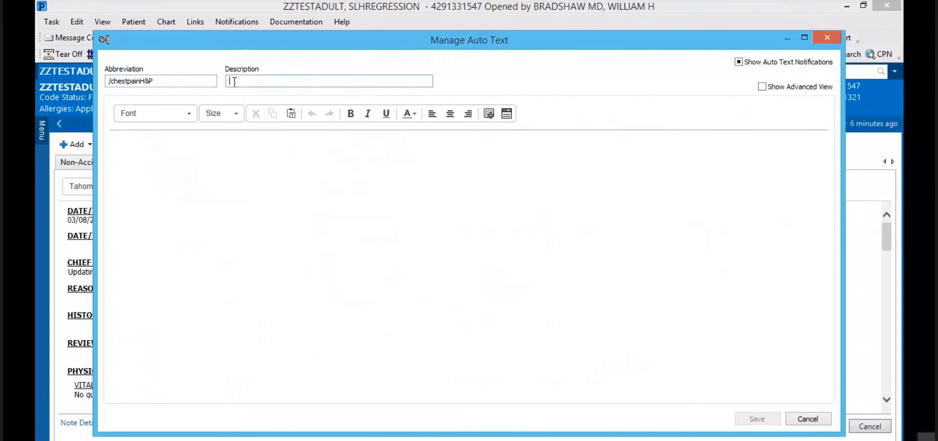
text(routine chest pain admission)
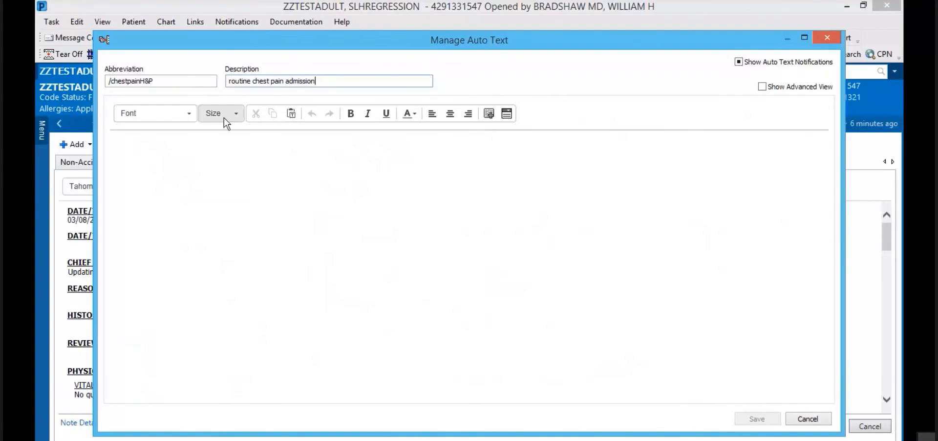
Step: Add two lines of placeholder body text and bring up Insert Templates/Tokens
click(130, 155)
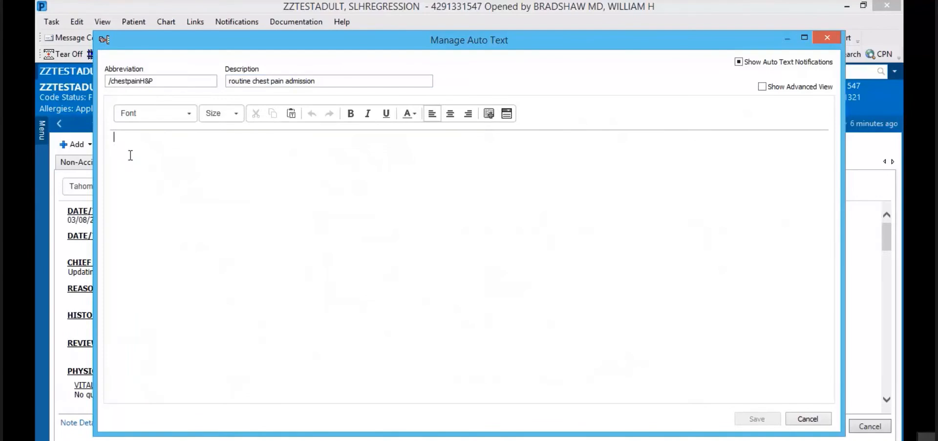
text(kdjfkgkgjk)
key(Return)
key(Return)
text(akdjgkgjkgj)
key(Return)
key(Return)
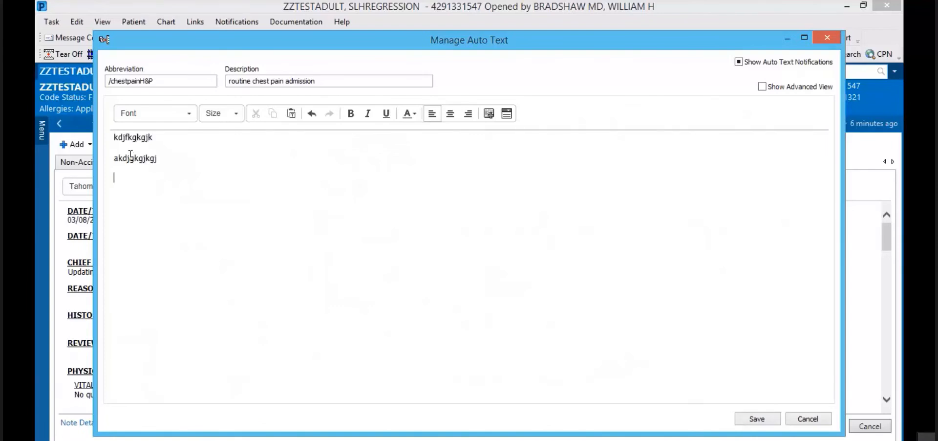
click(488, 114)
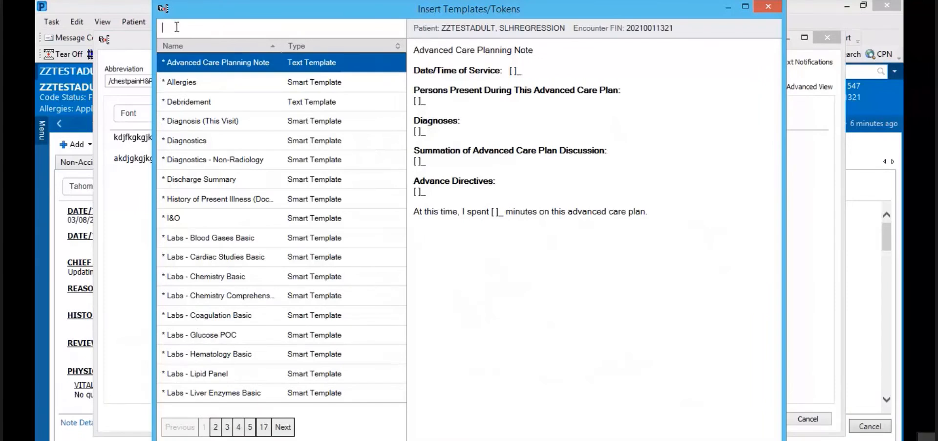
Step: Search the templates for ROS, then Rev, and close the dialog without inserting anything
text(ROS)
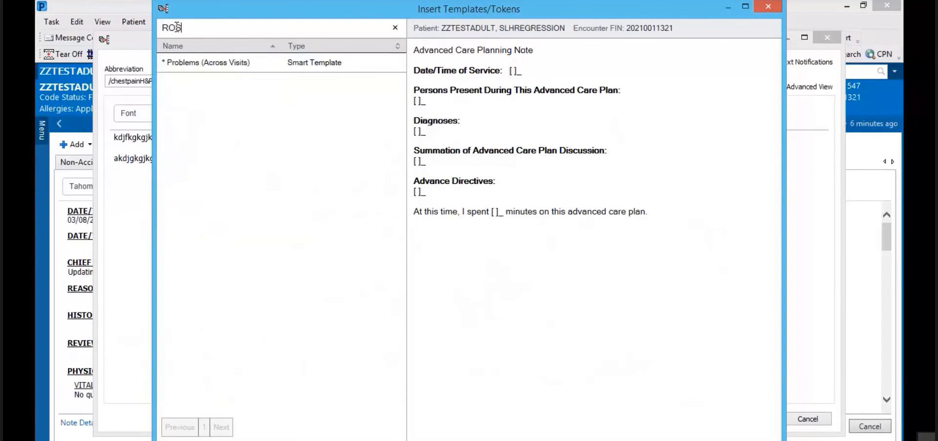
key(BackSpace)
key(BackSpace)
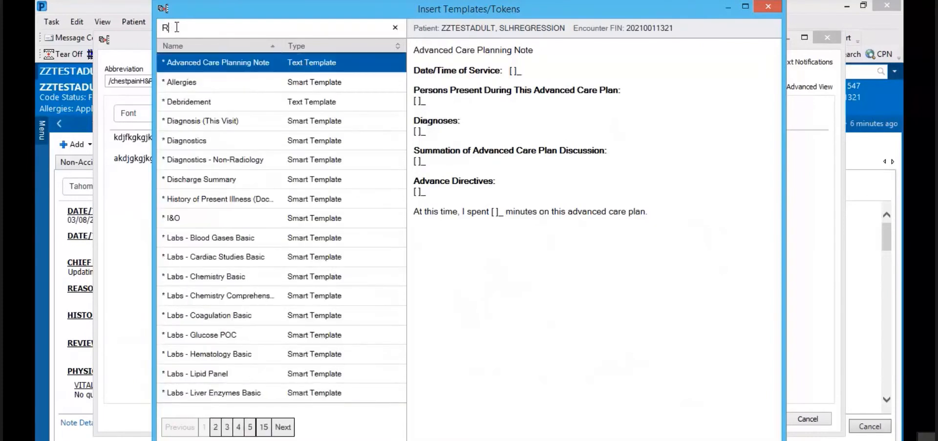
text(ev)
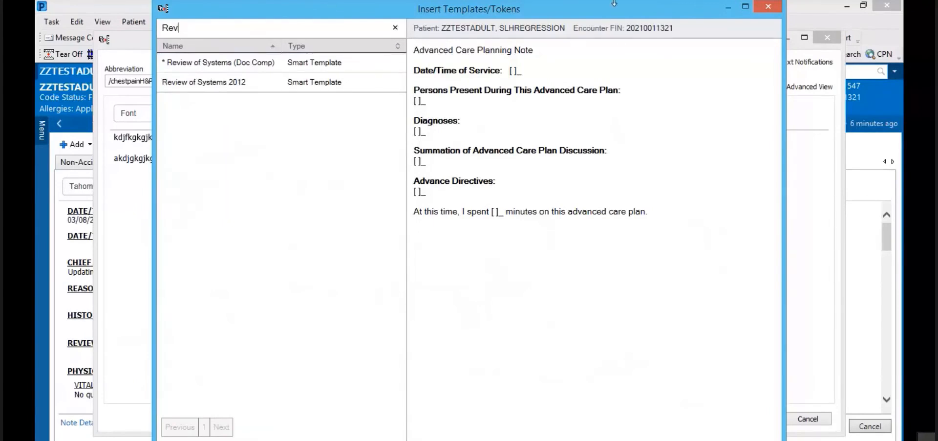
click(765, 6)
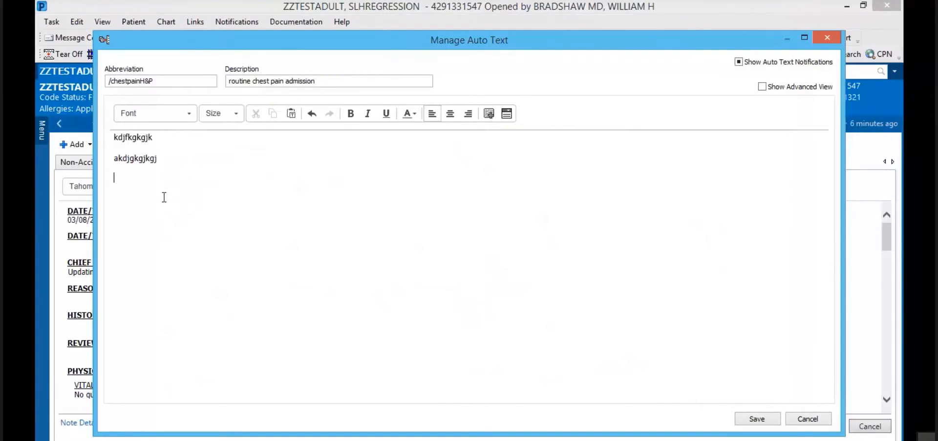
Step: Save the /chestpainH&P phrase, close Manage Auto Text, and bring up the New Note form
click(755, 418)
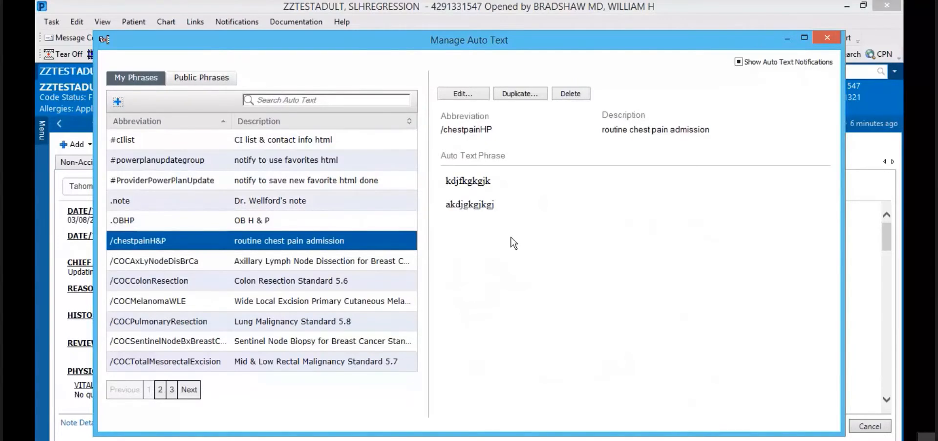
click(826, 39)
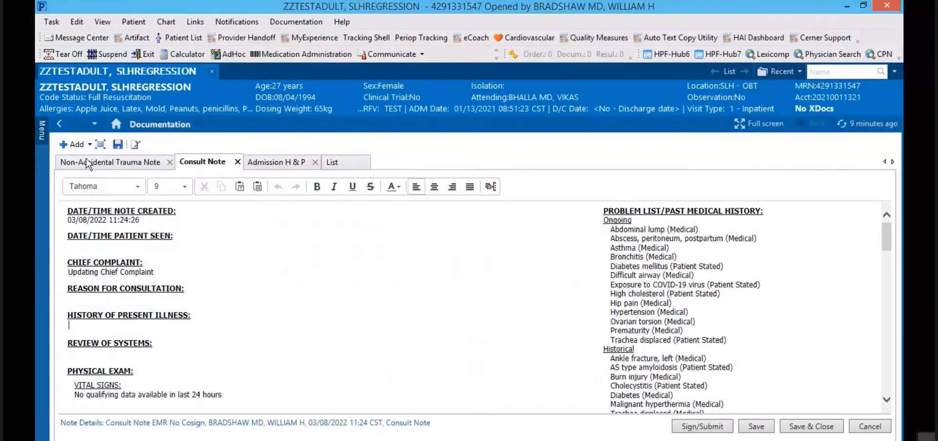
click(69, 144)
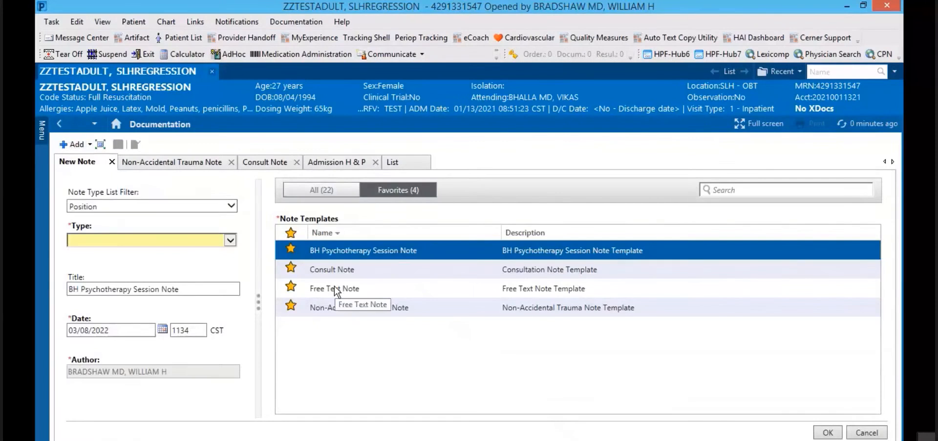
Step: Create a Free Text Note and insert the /chestpainH&P auto text into its body
click(334, 286)
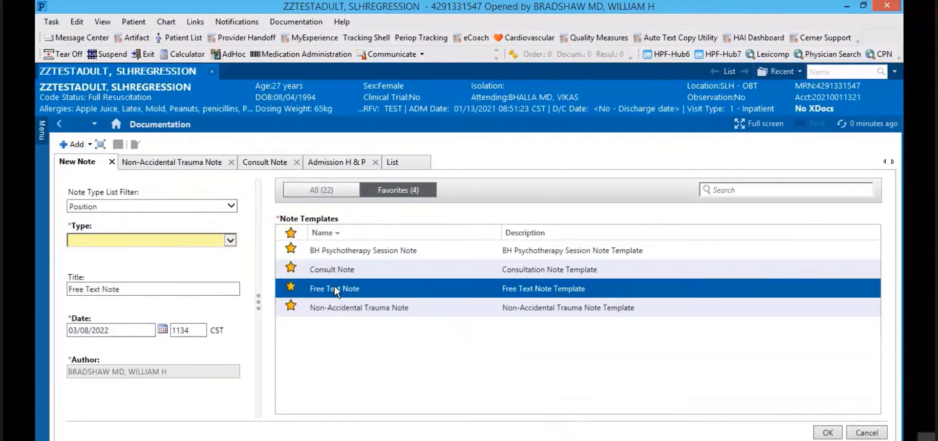
click(827, 433)
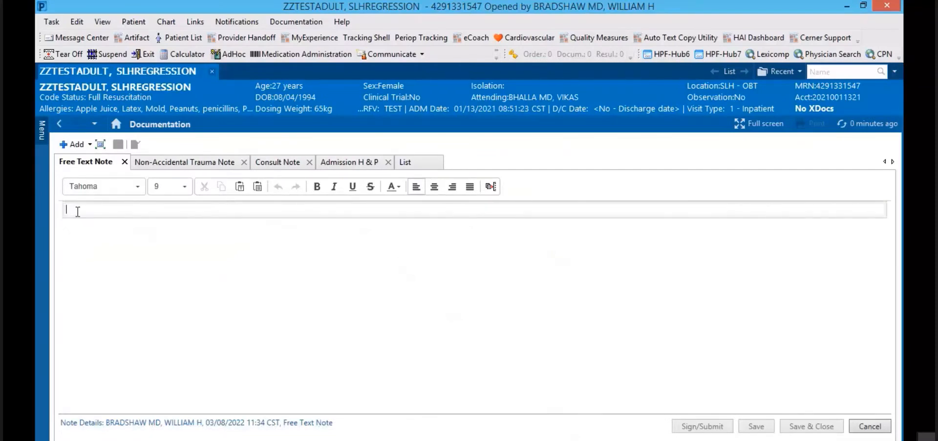
text(/)
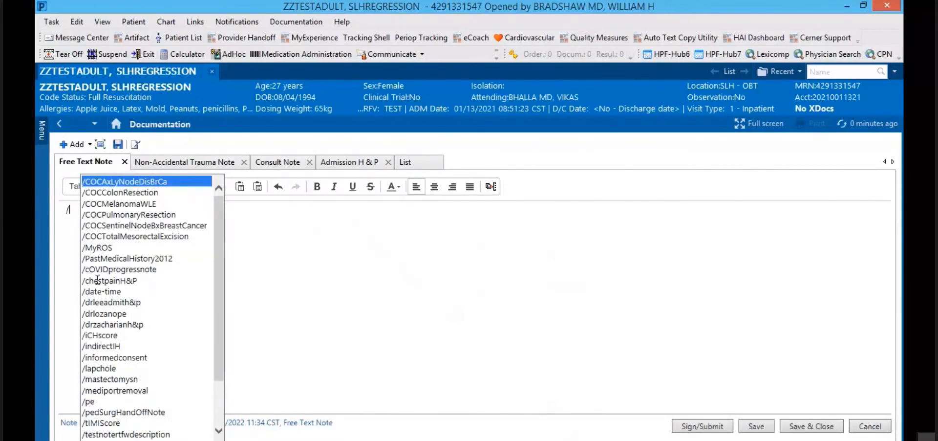
key(BackSpace)
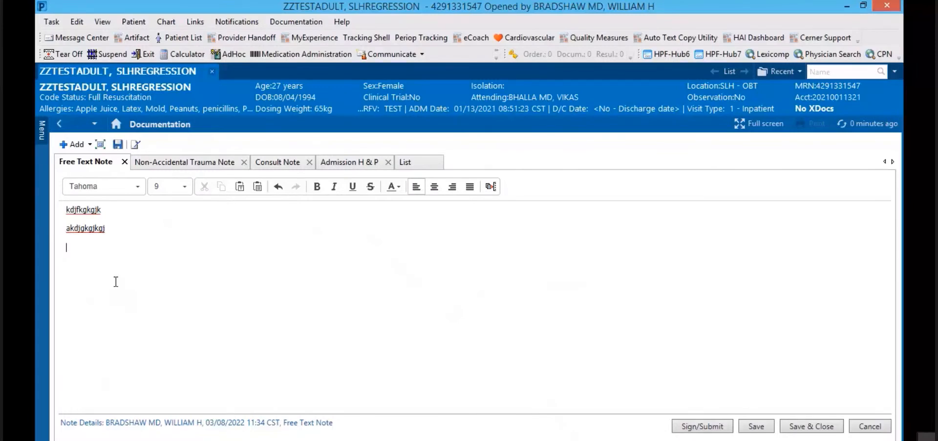
Step: Go to Provider View and scroll up to Subjective/History of Present Illness
click(116, 123)
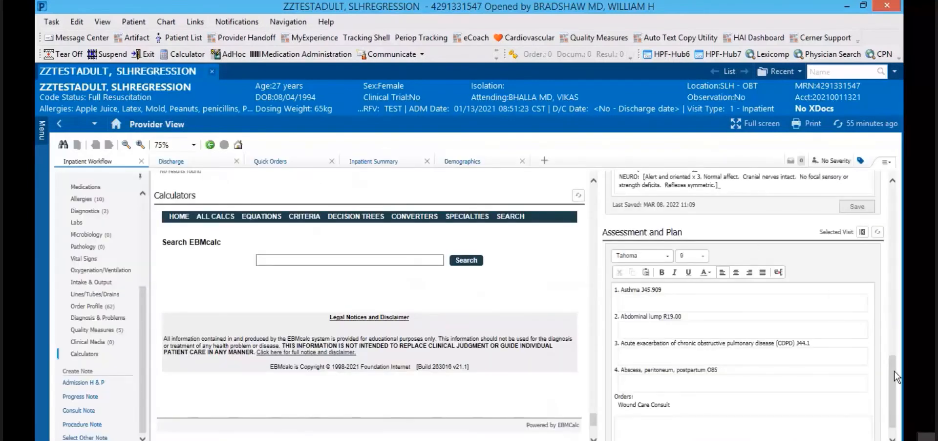
drag(893, 373, 894, 204)
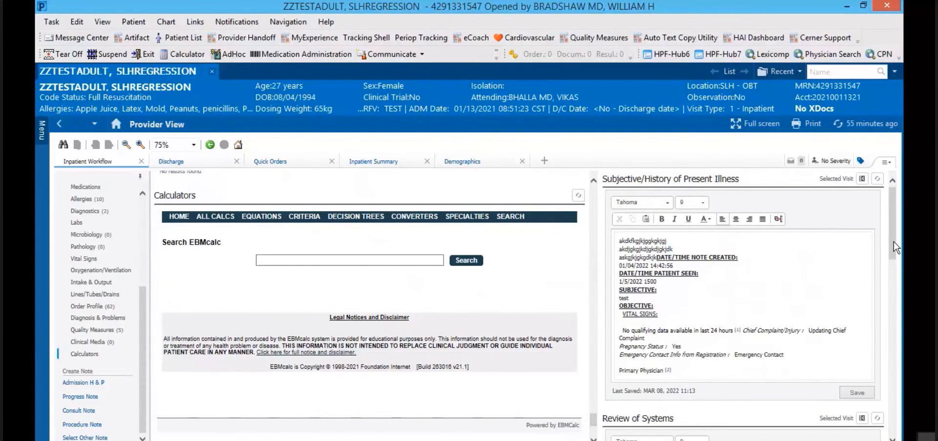
Step: Reopen the Free Text Note and leave a lone slash on its third line, dismissing the auto-text list
click(58, 124)
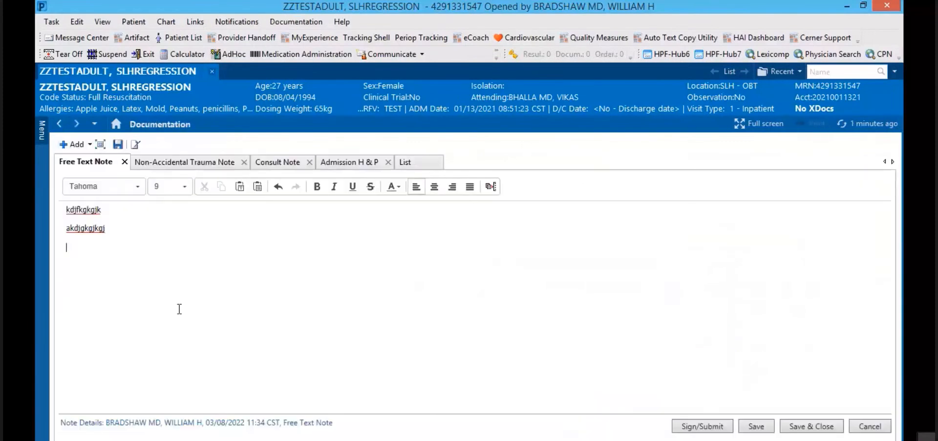
text(/)
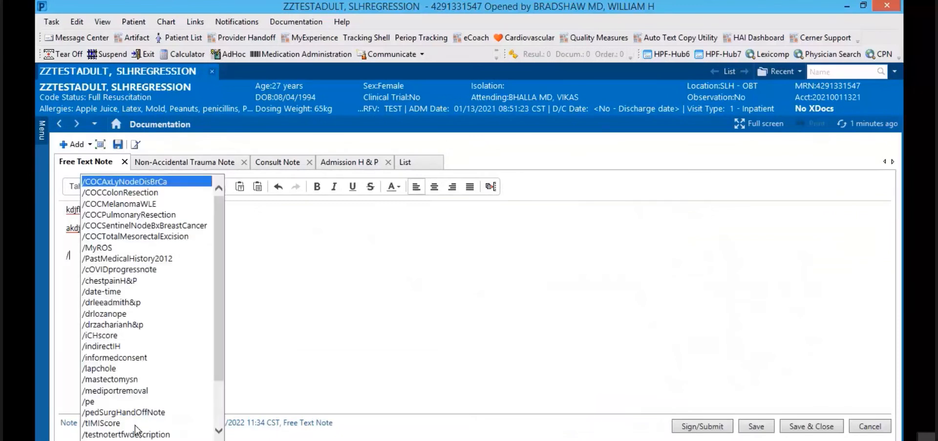
key(Escape)
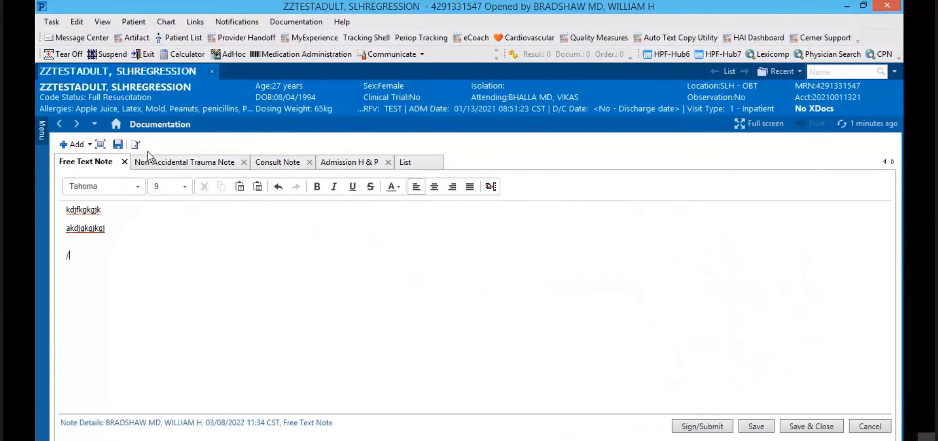
Step: Go back to Provider View and scroll the Inpatient Workflow list to the top
click(116, 123)
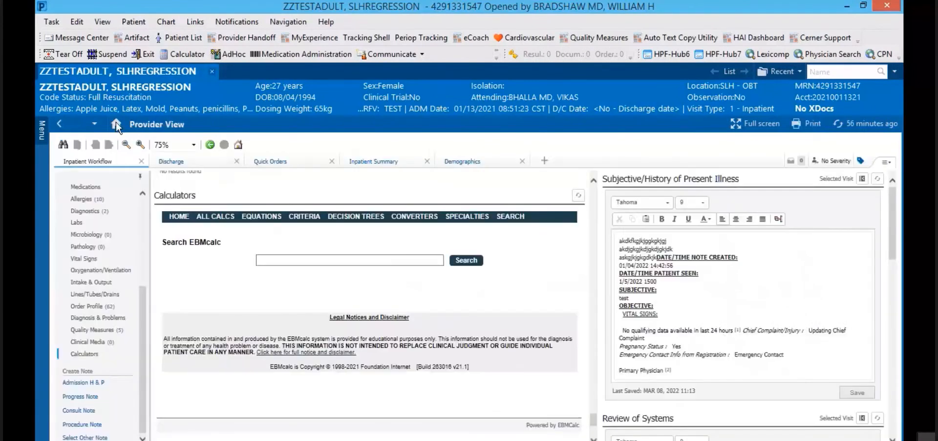
drag(143, 321, 148, 189)
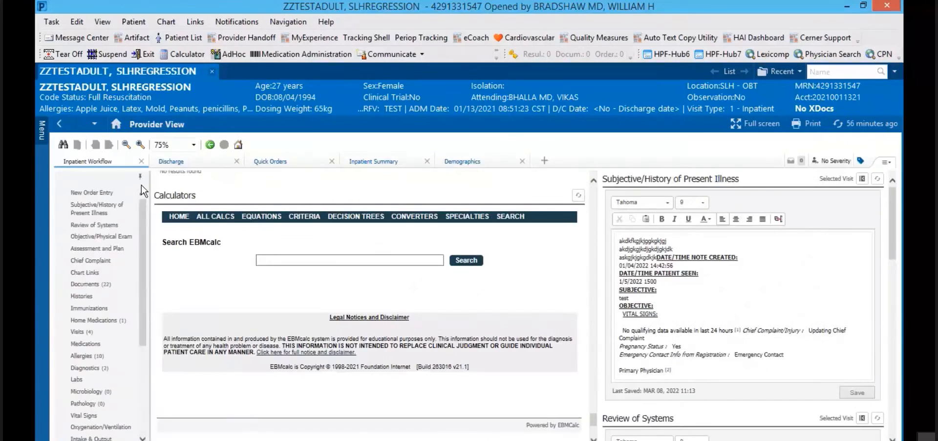
Step: Jump to New Order Entry and move the four side-column notes out so it spans full width
click(84, 194)
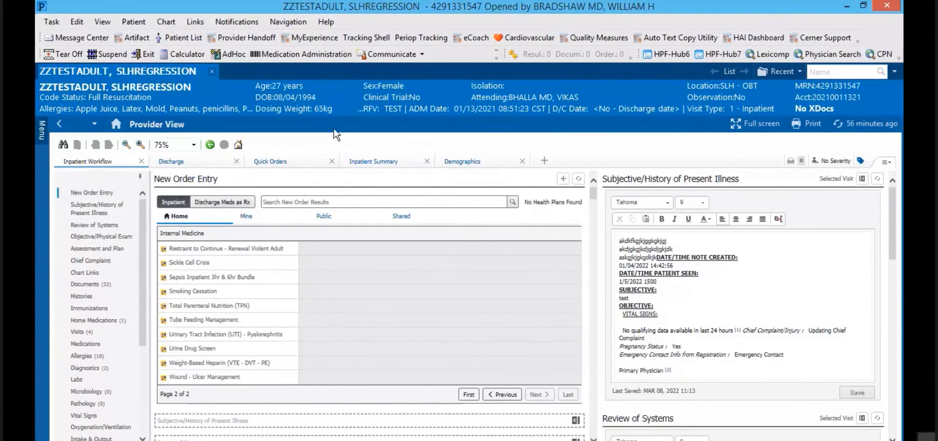
click(862, 179)
click(862, 179)
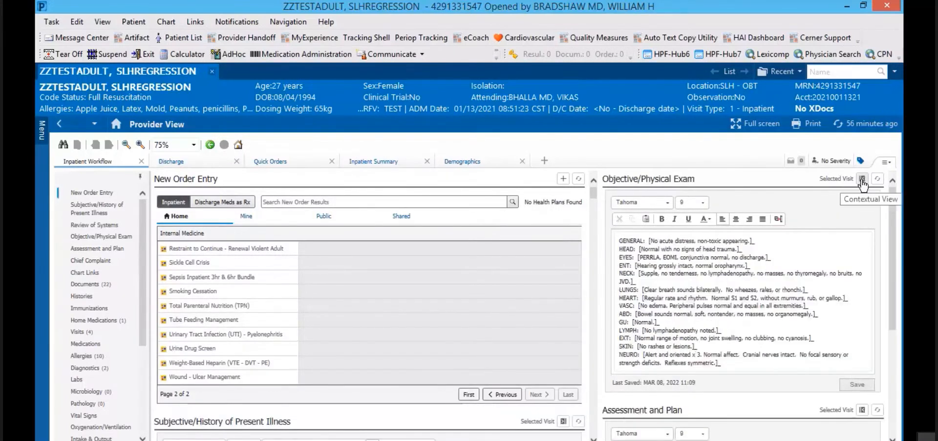
click(862, 179)
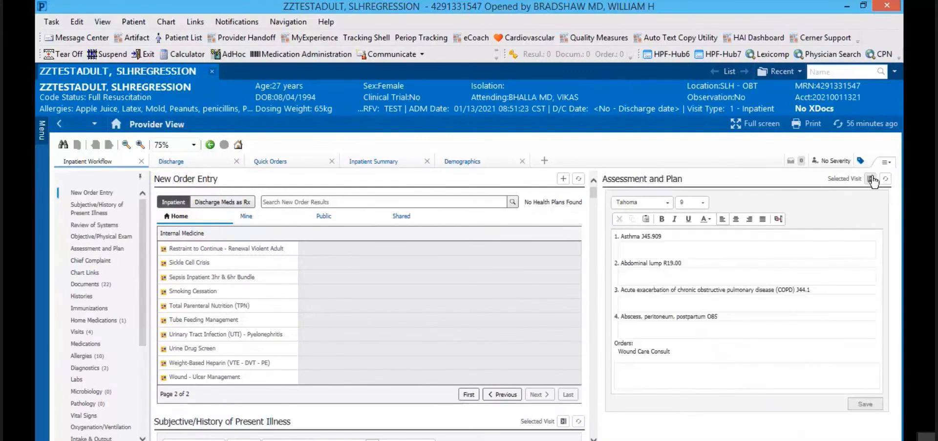
click(871, 179)
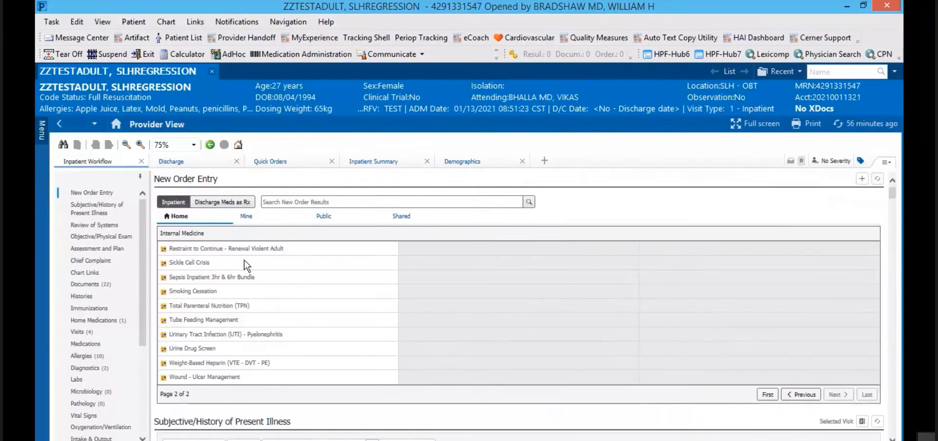
click(194, 145)
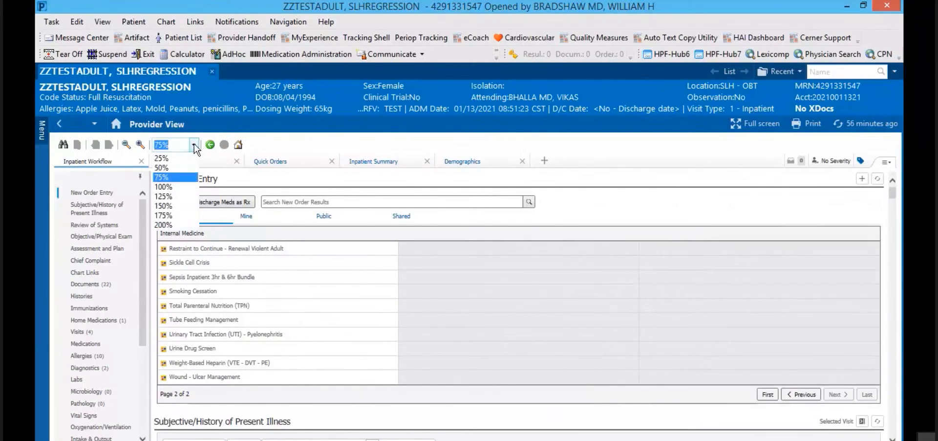
Step: Change the Provider View zoom from 75% to 100% and place the cursor in the order search box
click(171, 188)
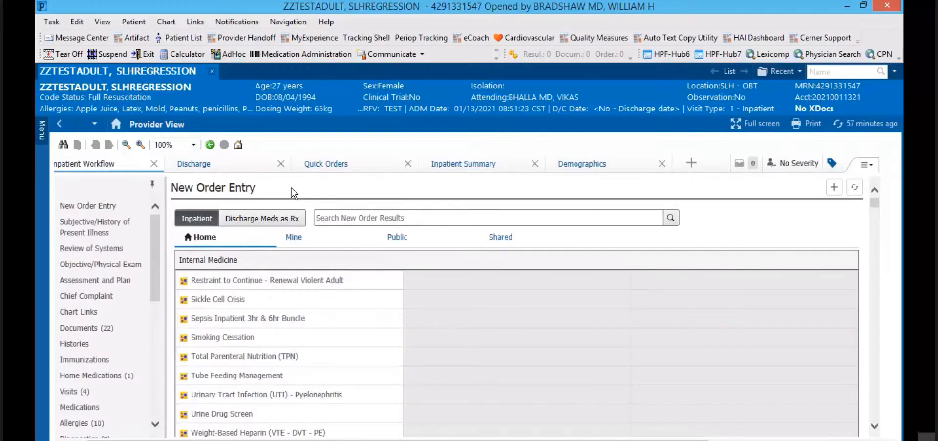
click(328, 218)
Step: Scroll the cbc search results and select the CBC Routine collect order
text(d)
text(bc)
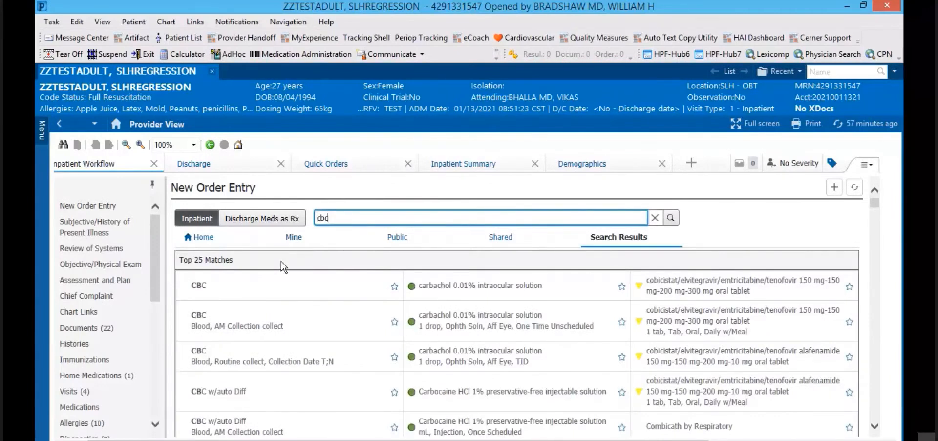
click(875, 427)
click(874, 427)
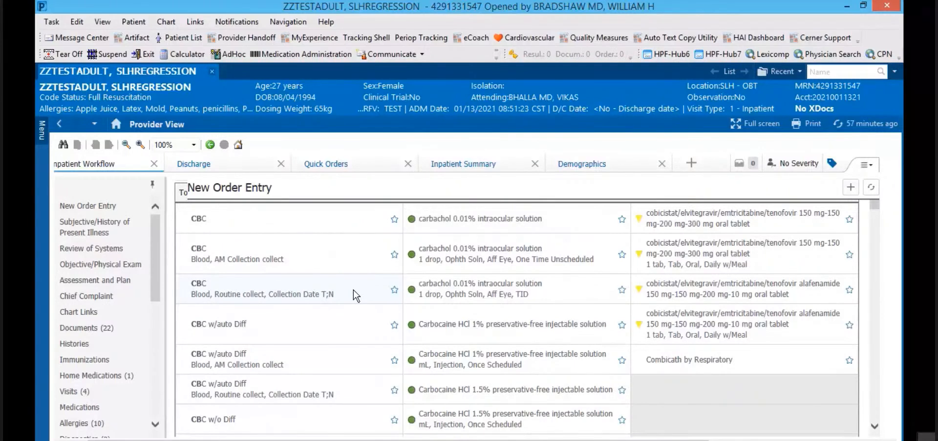
click(353, 289)
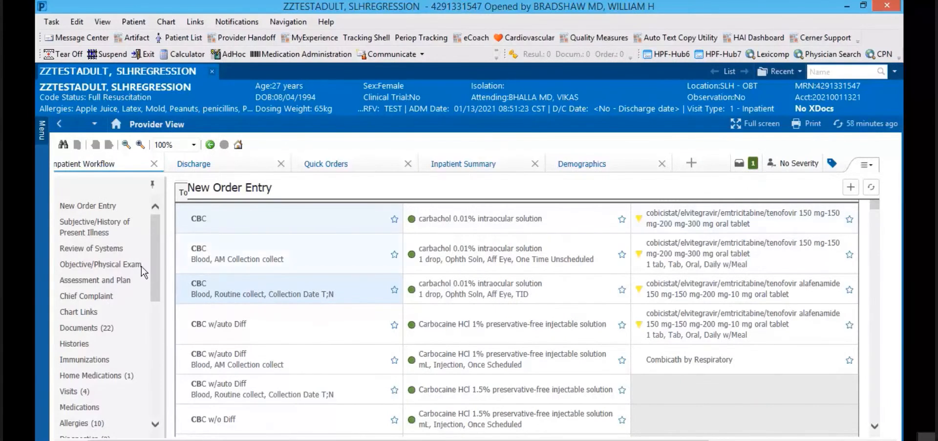
Step: Return to New Order Entry and delete 'cbc' from the search box, leaving No Results Found
click(81, 207)
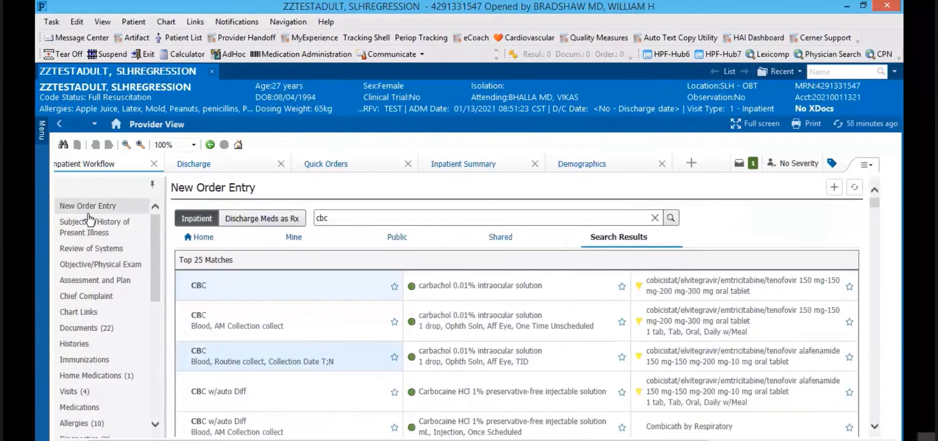
click(335, 219)
key(BackSpace)
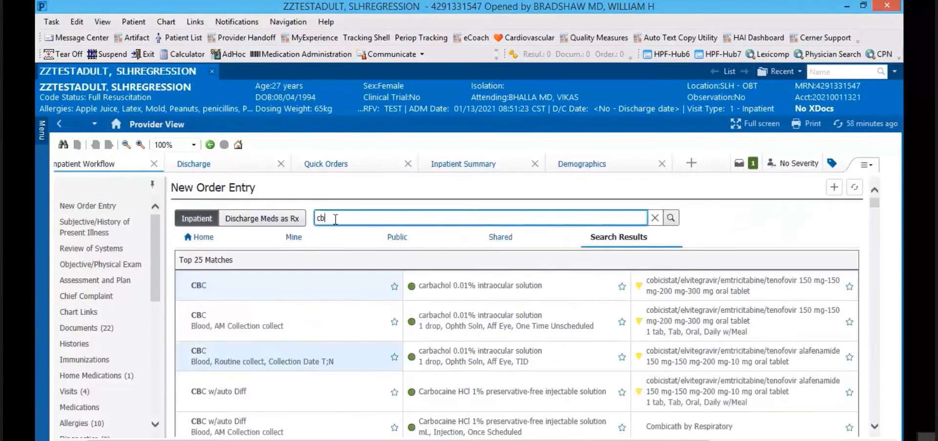
key(BackSpace)
key(BackSpace)
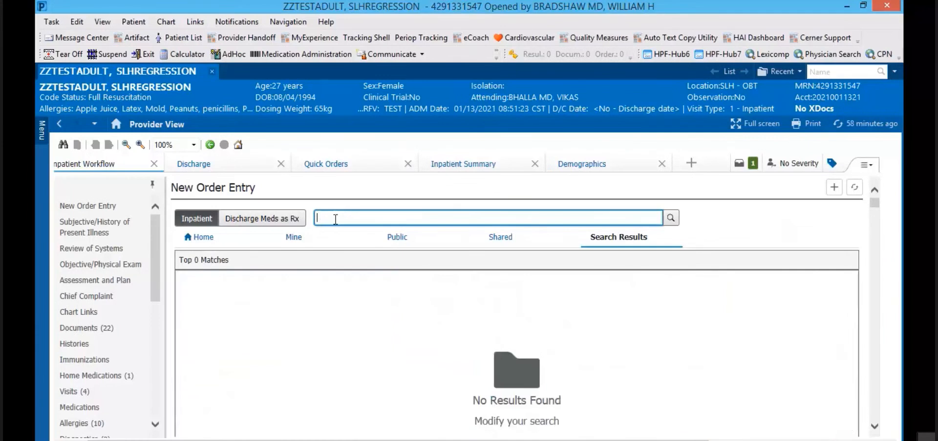
Step: Search orders for 'admission', add Admission General from the 36 matches, and return to New Order Entry
text(admission)
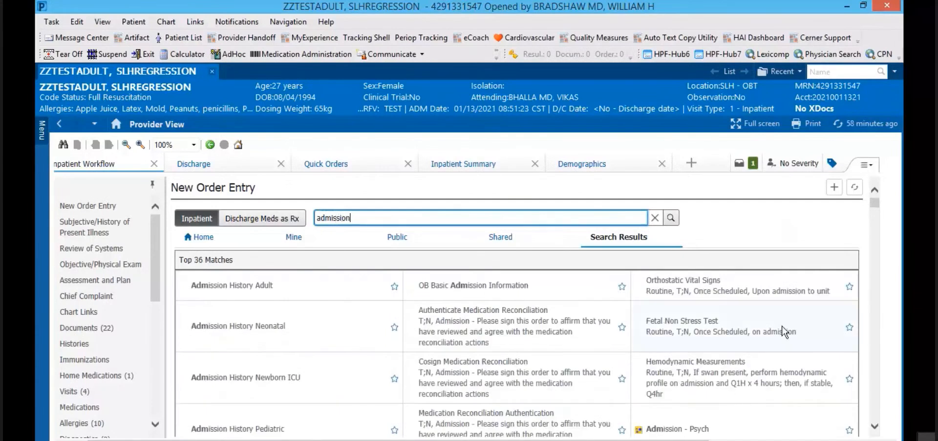
drag(875, 204, 873, 211)
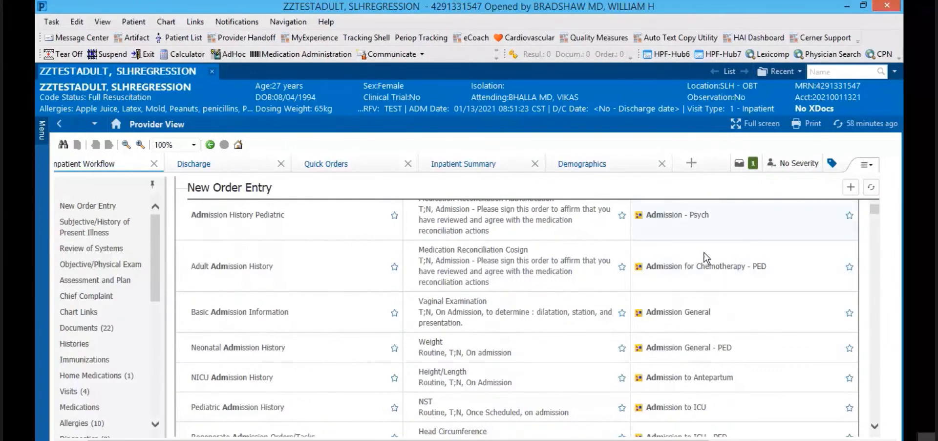
click(741, 324)
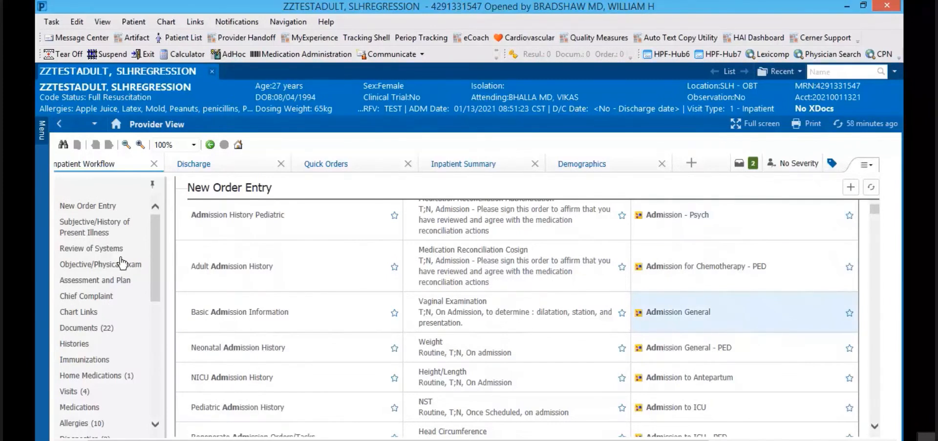
click(88, 207)
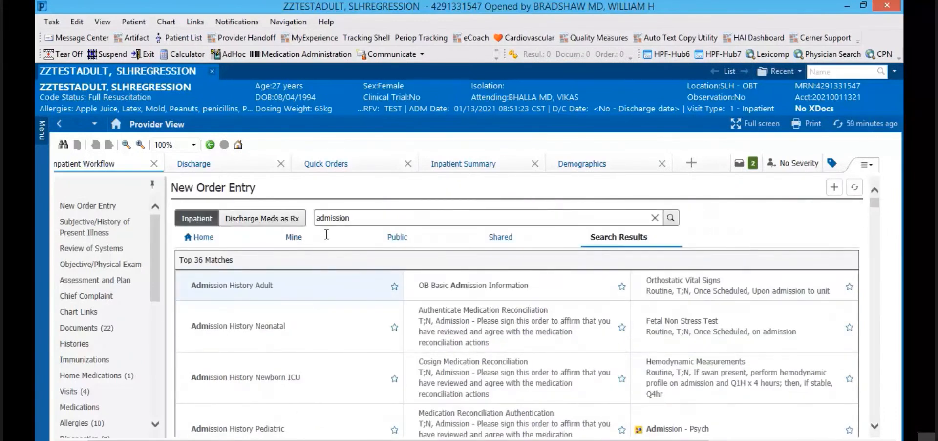
Step: View the Internal Medicine order sets under Home, then the personal Favorites folders under Mine
click(202, 239)
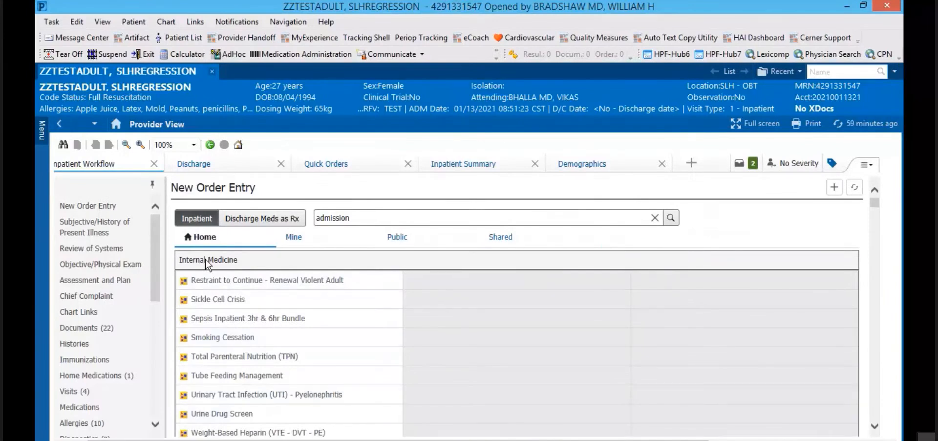
click(294, 238)
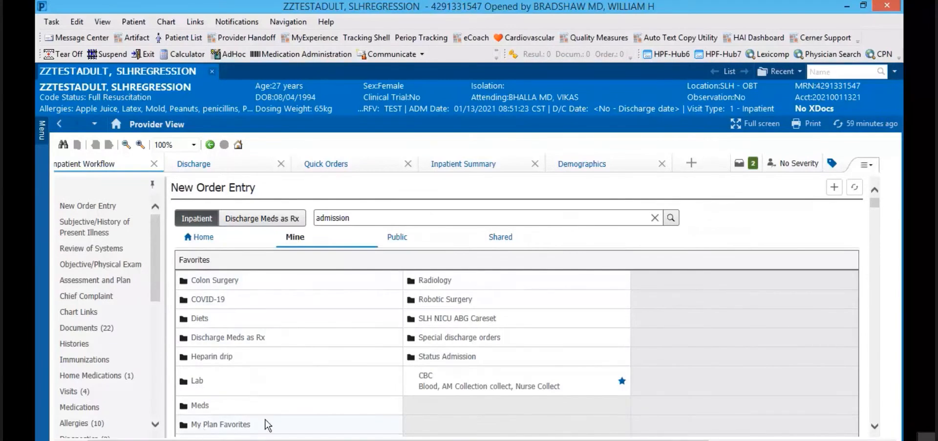
Step: Open the My Plan Favorites folder, then show the public Inpatient Orders Root folders
click(223, 425)
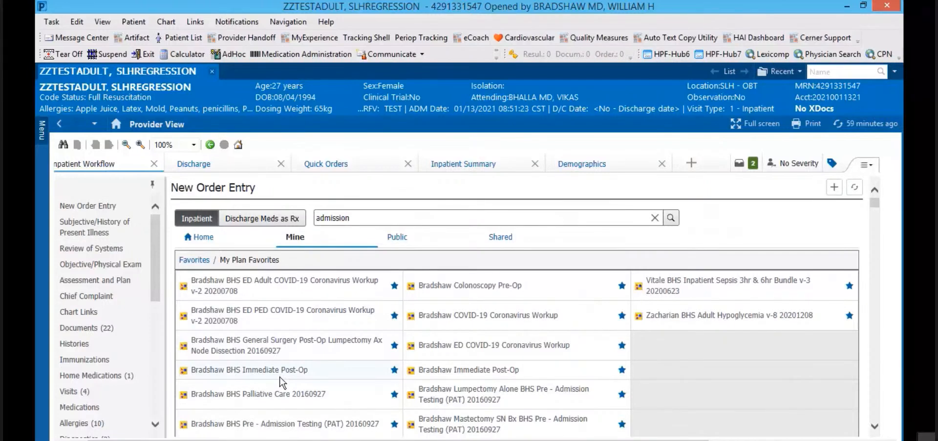
click(395, 241)
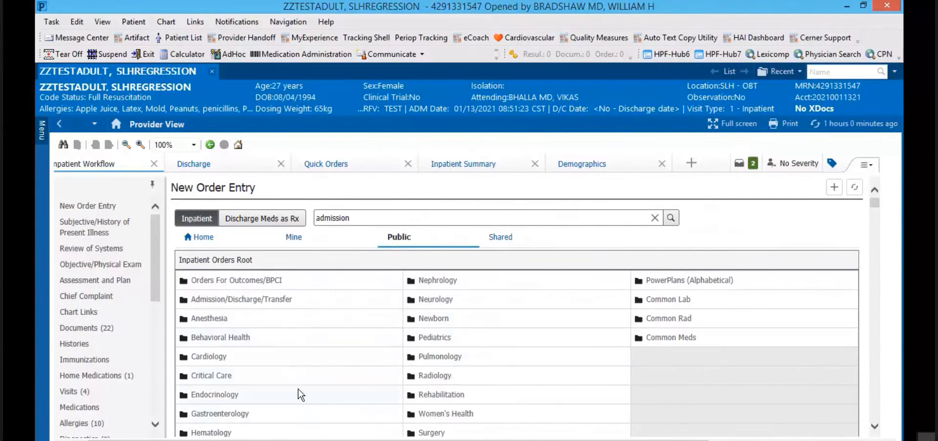
Step: Open the public Internal Medicine folder, then switch to the Shared tab's provider search
scroll(299, 392, down, 1)
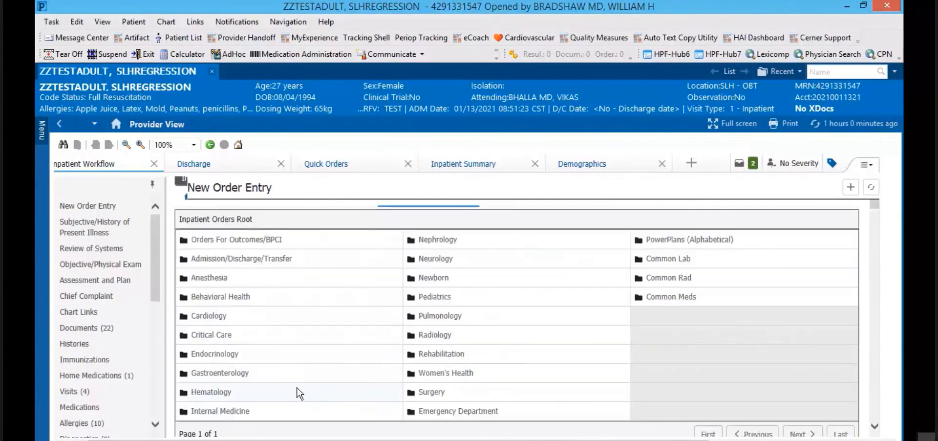
click(218, 411)
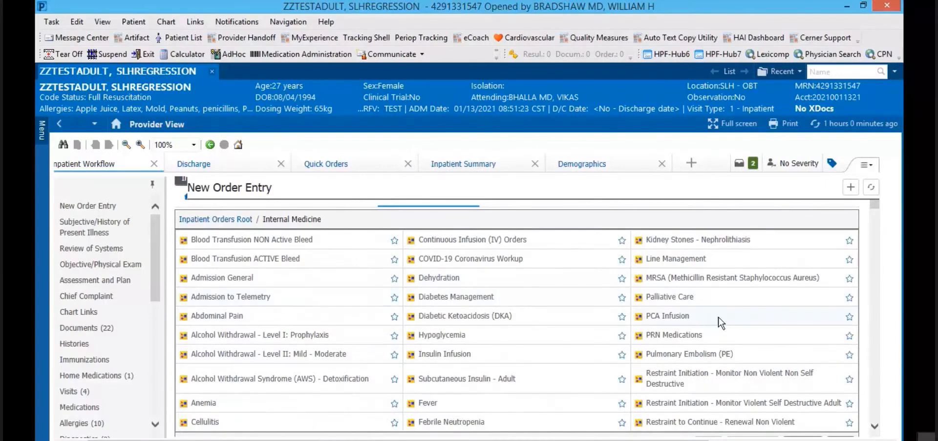
scroll(305, 332, up, 1)
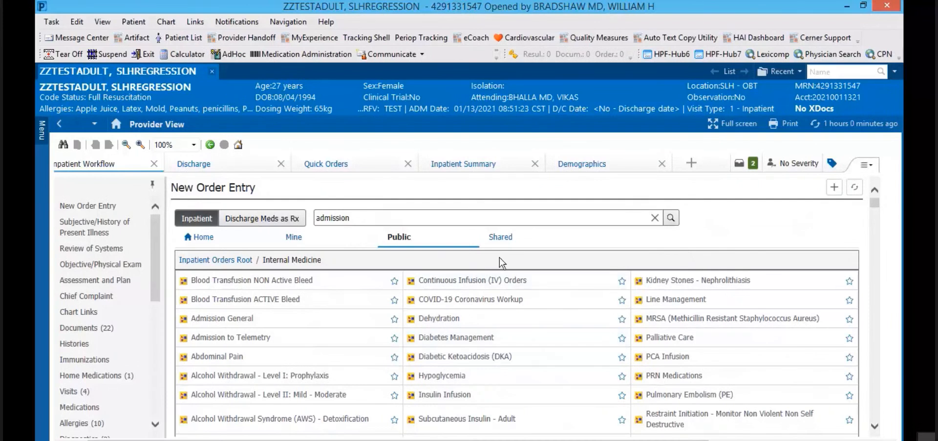
click(503, 241)
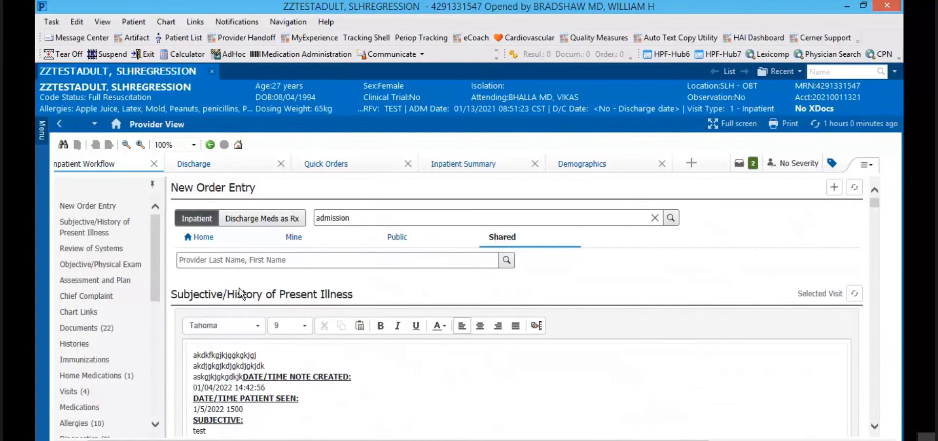
Step: Search the Provider Last Name box for 'bhs' and choose BHS, HOSPITAL MEDICINE
click(307, 260)
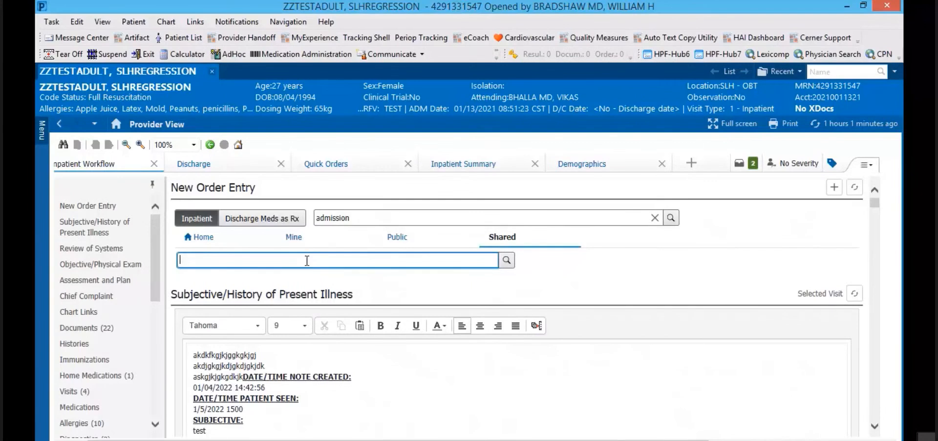
text(bh)
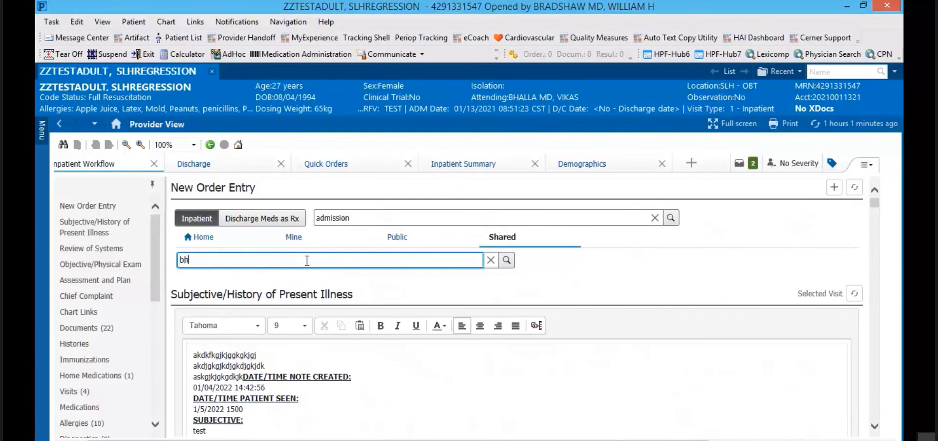
text(s)
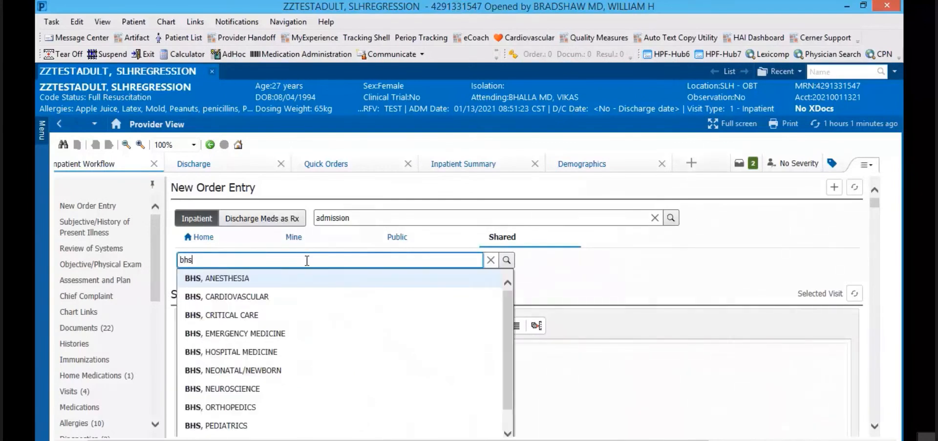
drag(508, 348, 508, 368)
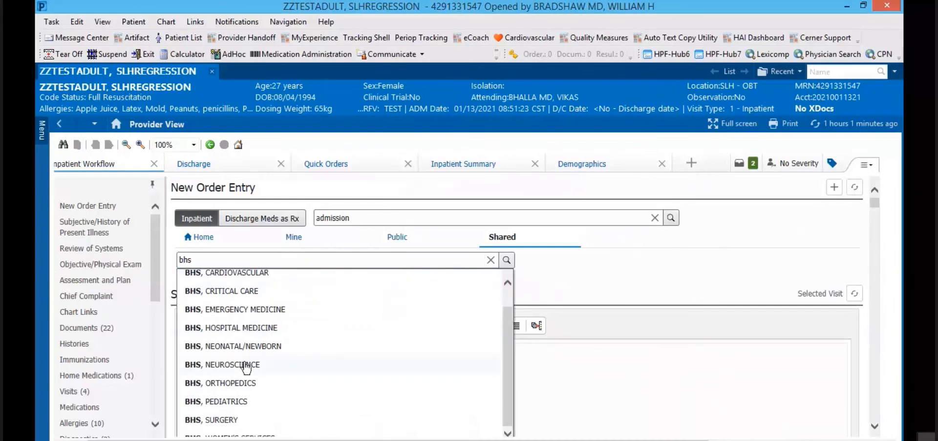
click(229, 328)
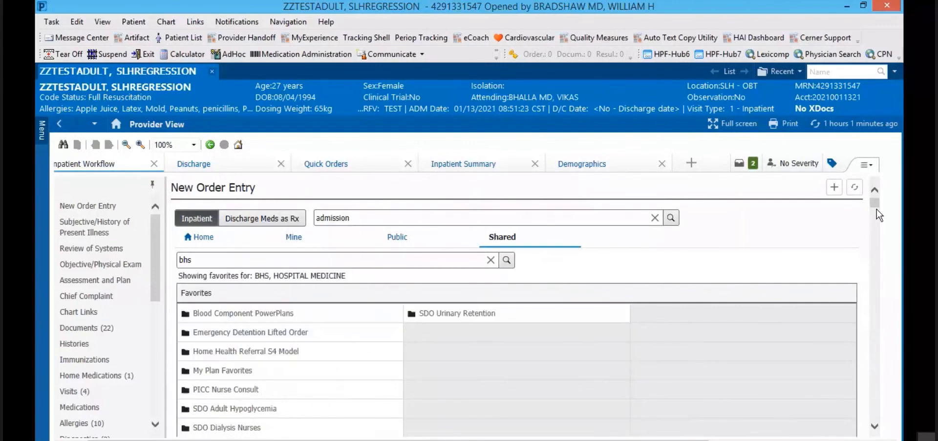
Step: Open the shared My Plan Favorites folder, showing plans like Weight-Based Heparin and Admission General
drag(875, 207, 875, 209)
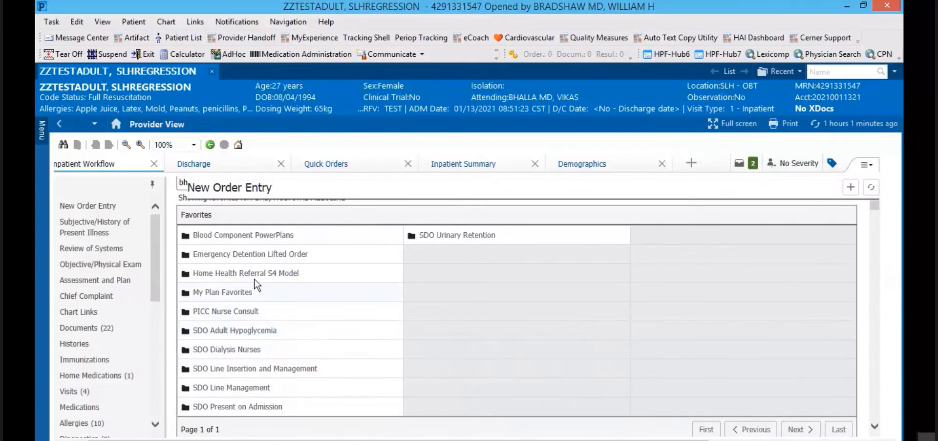
click(211, 292)
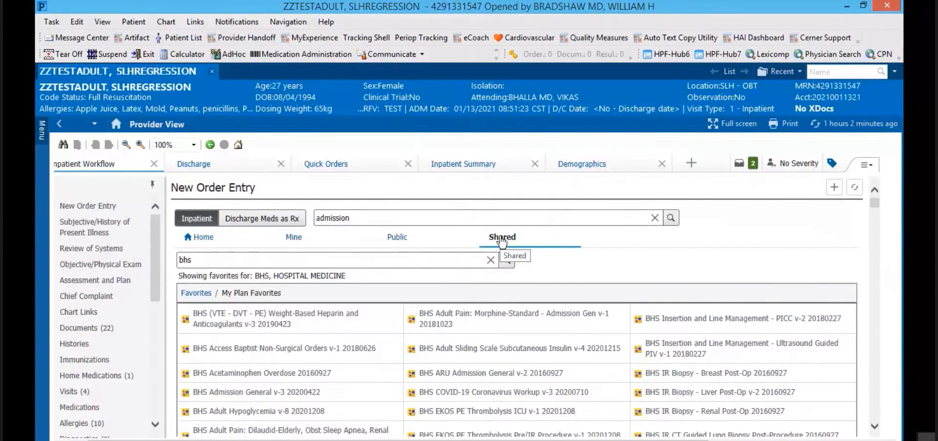
click(196, 259)
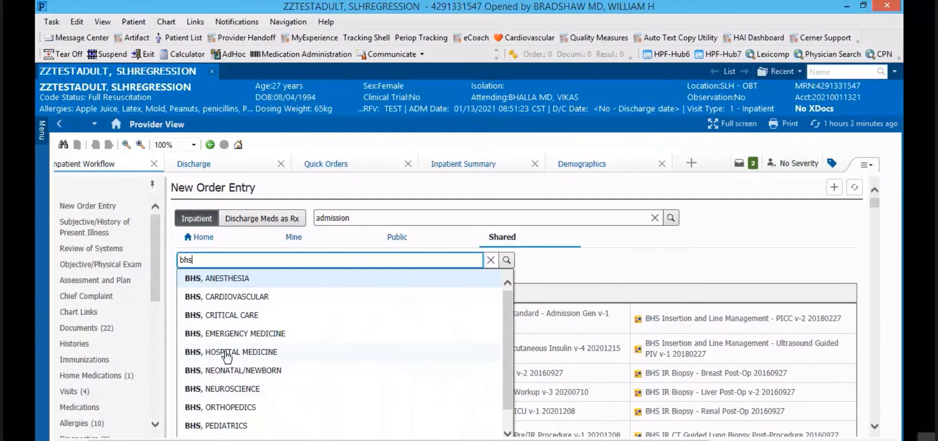
Step: From the BHS, HOSPITAL MEDICINE favorites, add the BHS Inpatient Sepsis 3hr & 6hr Bundle v-3 20200623 plan
click(793, 223)
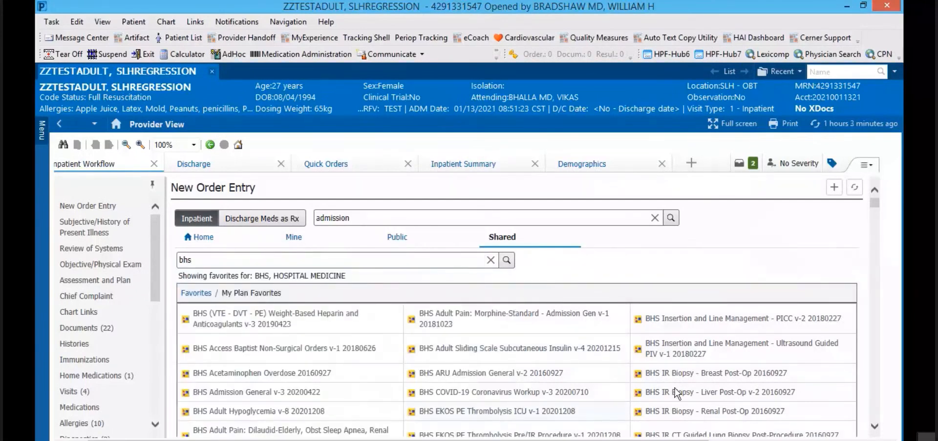
click(875, 427)
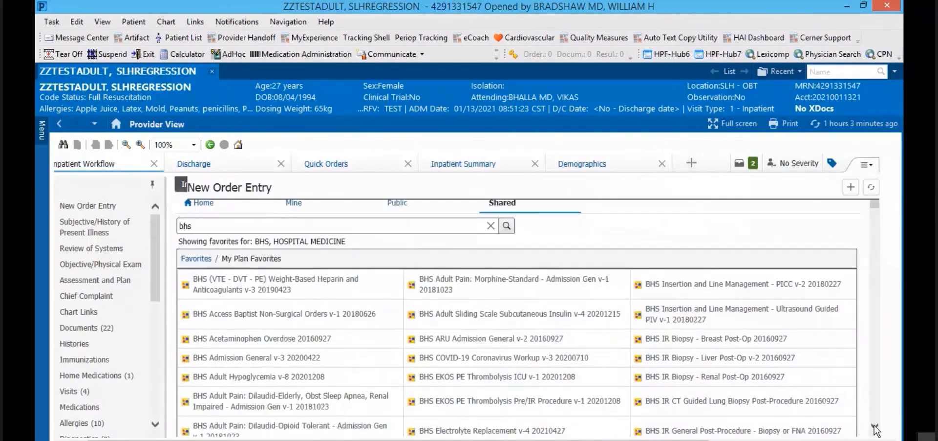
click(874, 427)
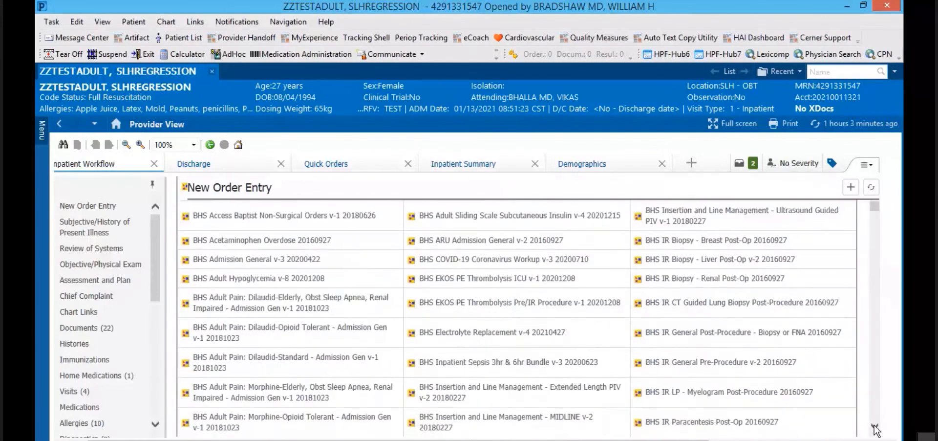
click(875, 427)
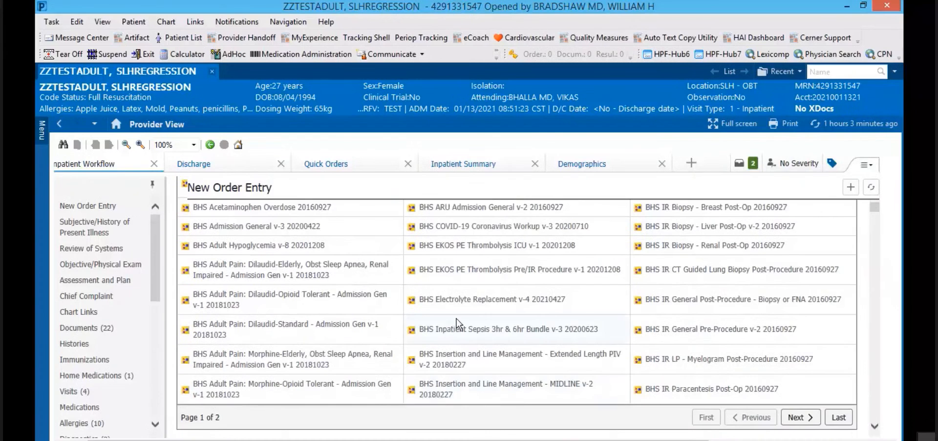
click(473, 334)
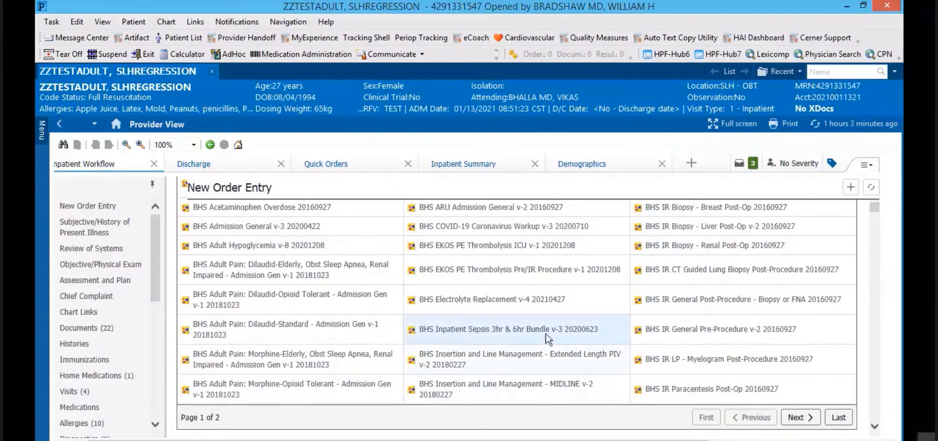
Step: Review the orders awaiting signature, toggling between List View and Association View
click(739, 164)
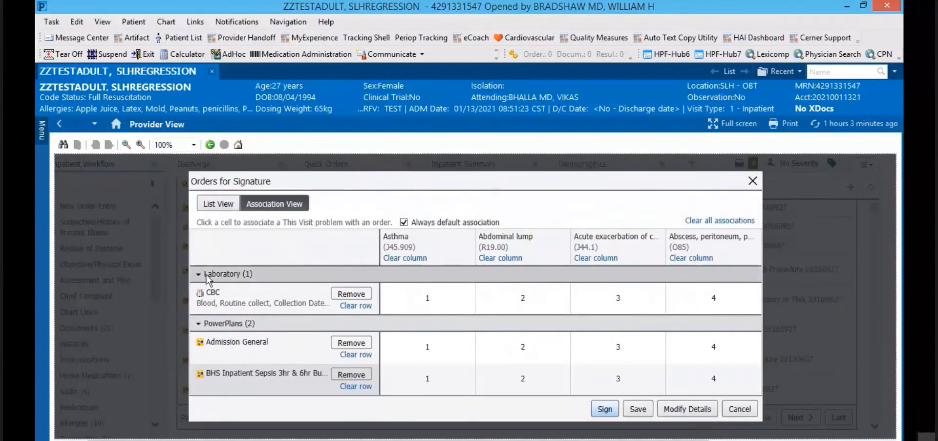
click(215, 203)
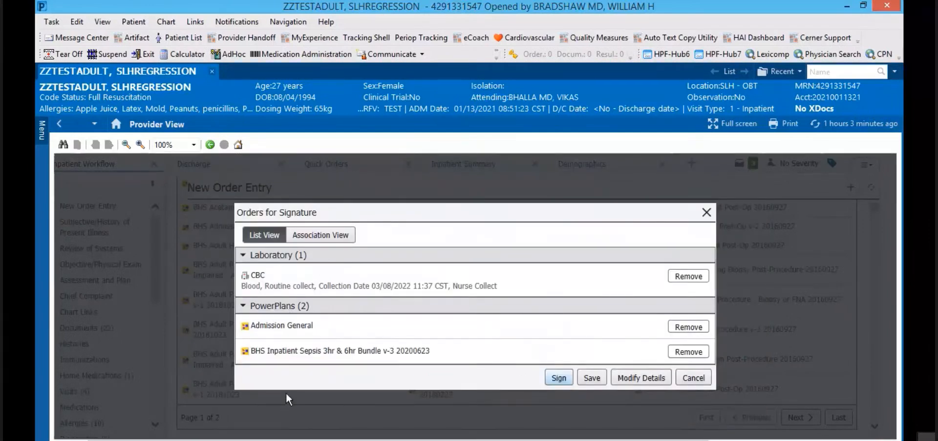
click(311, 235)
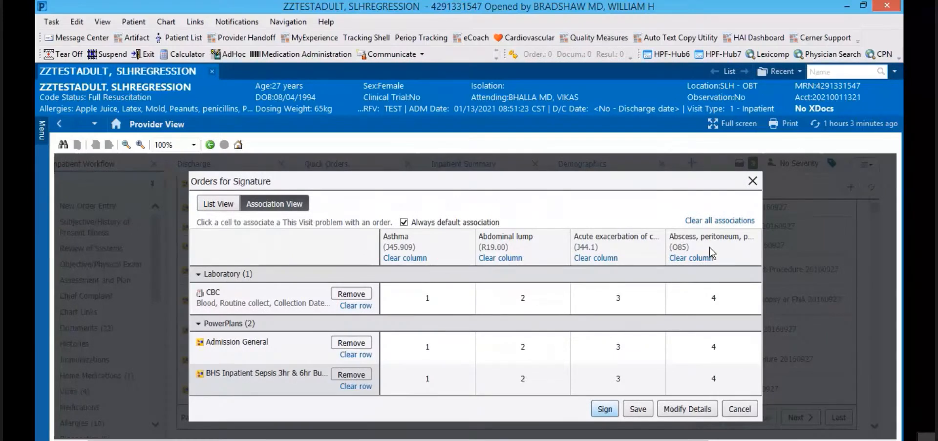
Step: Clear all problem associations and link only the sepsis bundle to Abdominal lump
click(712, 222)
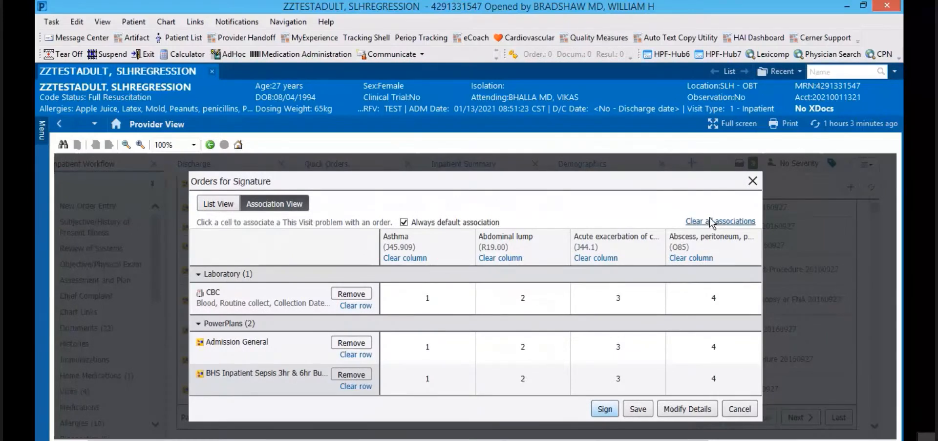
click(506, 386)
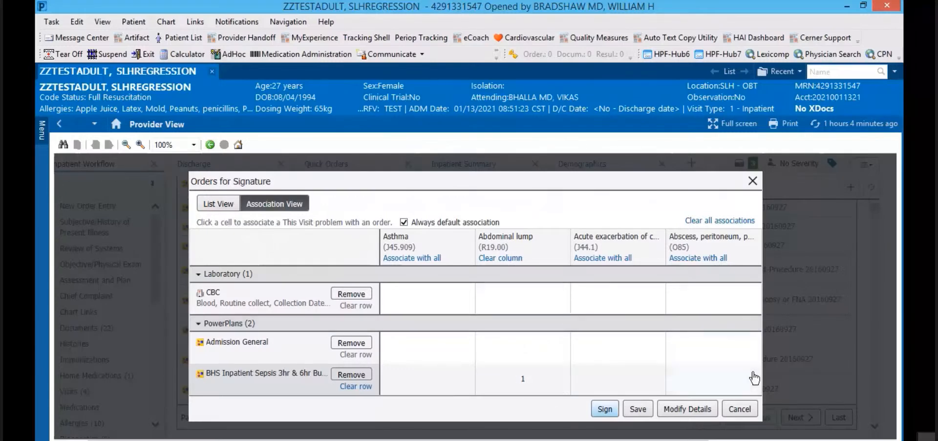
click(687, 412)
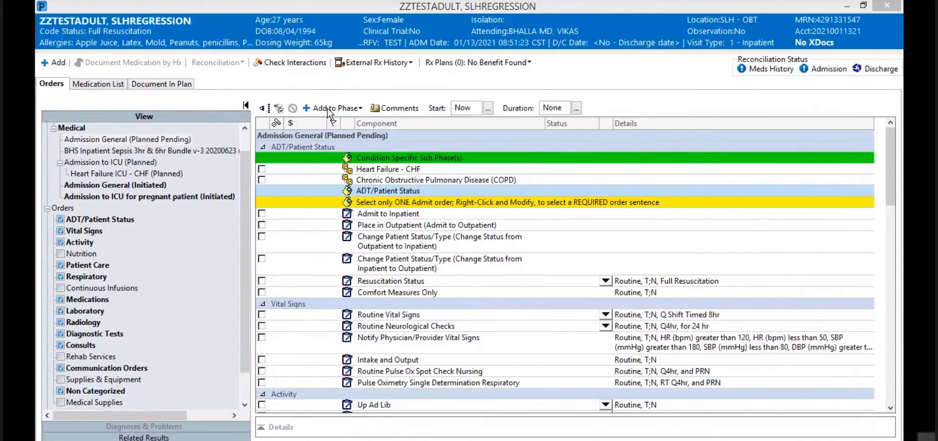
Step: Show the Admission General (Planned Pending) plan and scroll through its component orders
click(889, 183)
drag(891, 198, 874, 139)
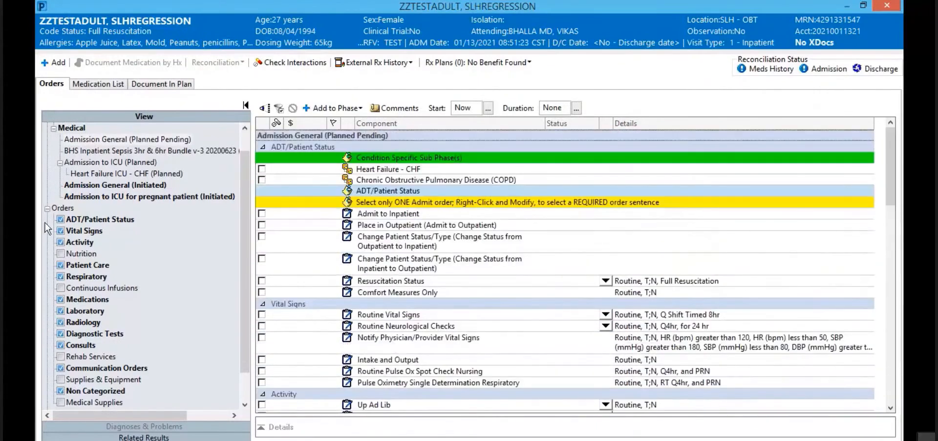
Step: Display the BHS Inpatient Sepsis bundle's components, scrolling down to the Medications antibiotic subphases
click(92, 151)
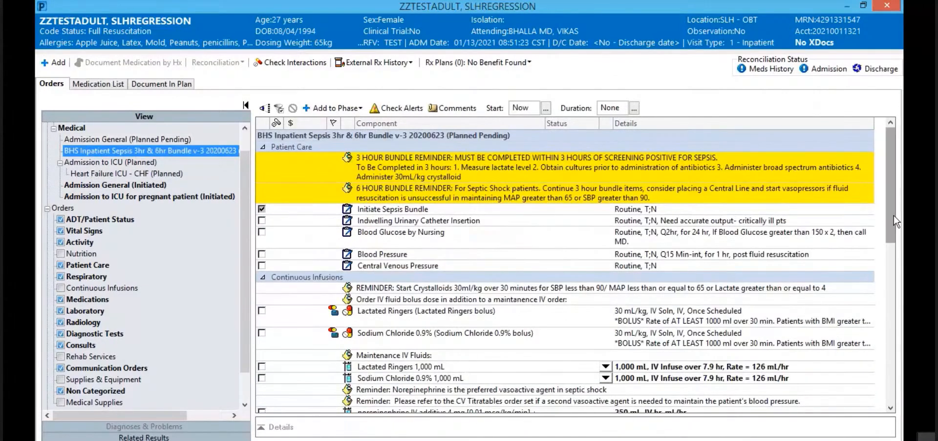
drag(887, 213, 839, 355)
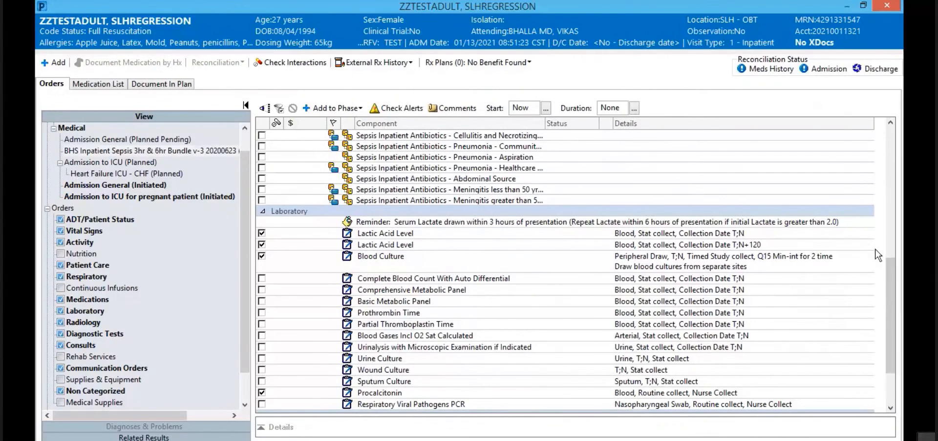
drag(890, 275, 887, 217)
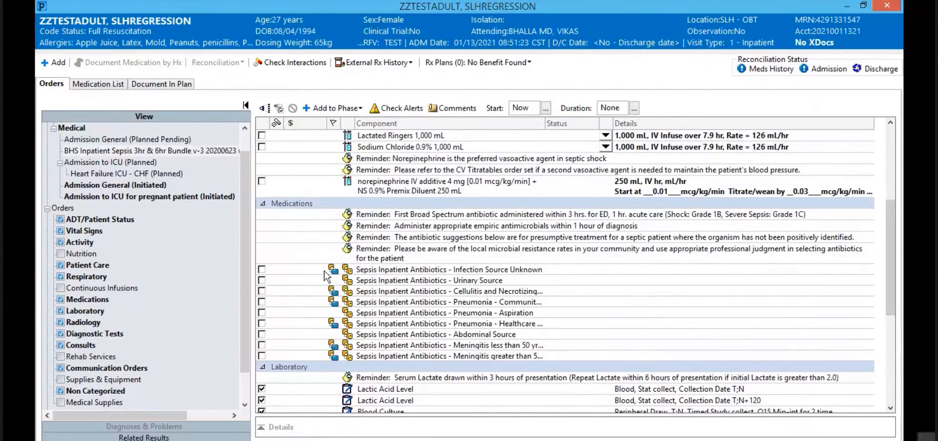
Step: Check the Sepsis Inpatient Antibiotics - Infection Source Unknown subphase and open it
click(262, 270)
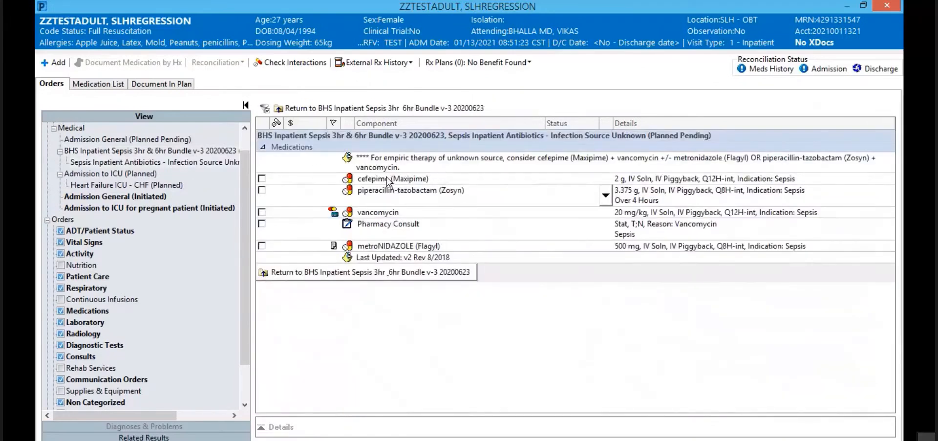
click(307, 271)
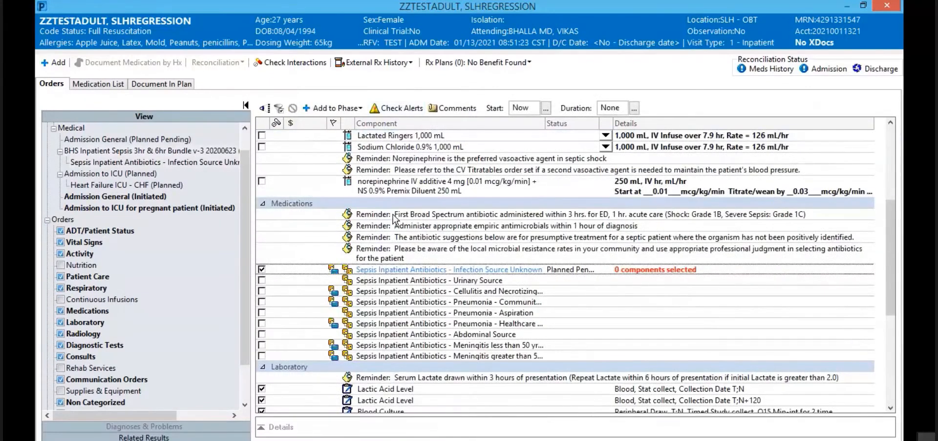
click(387, 270)
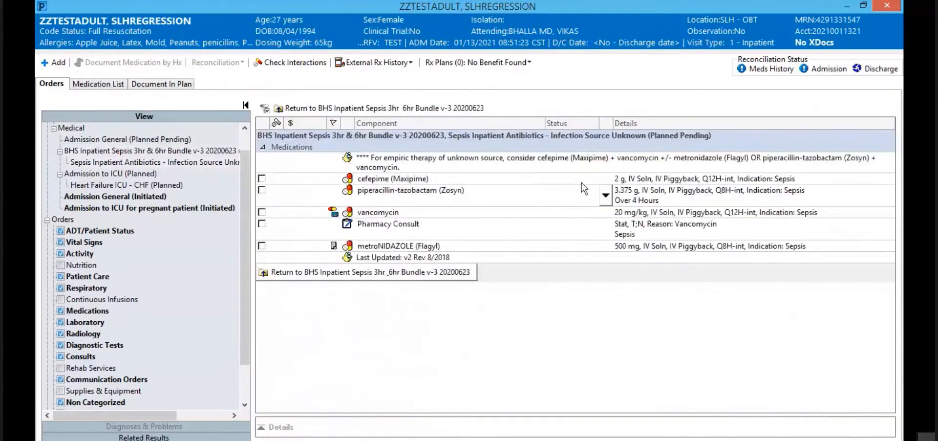
Step: Select piperacillin-tazobactam (Zosyn) 3.375 g IV Q8H, review its order comments, and return to the bundle
click(607, 195)
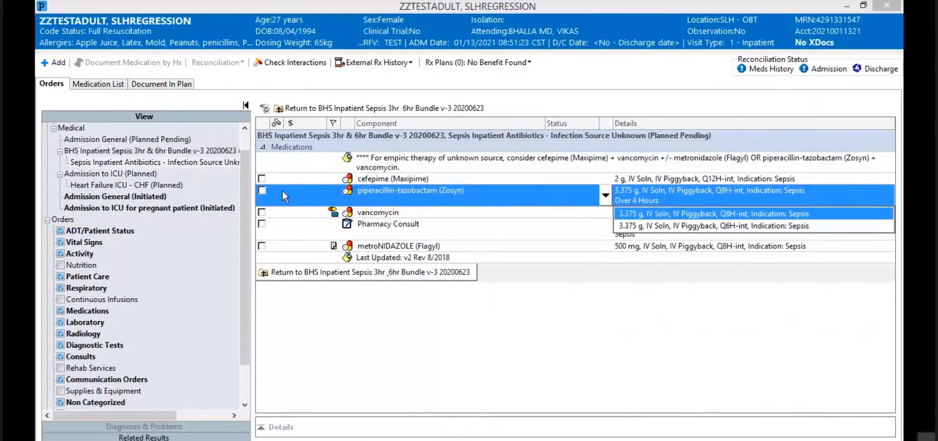
click(263, 191)
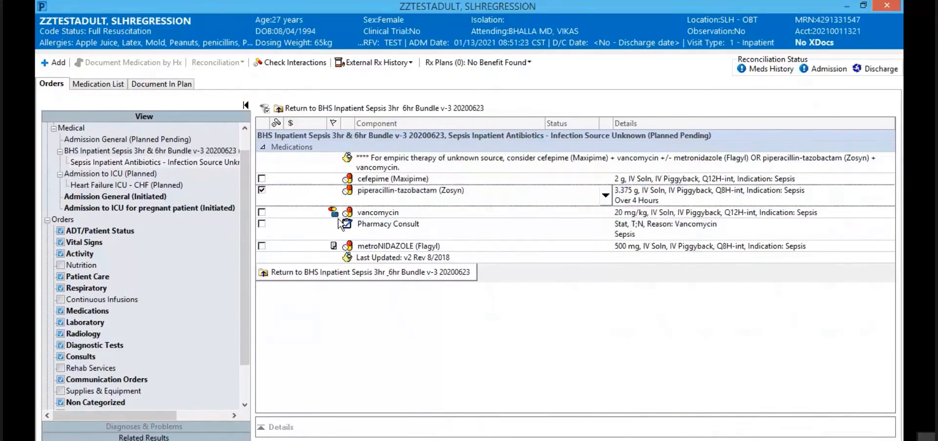
right_click(472, 199)
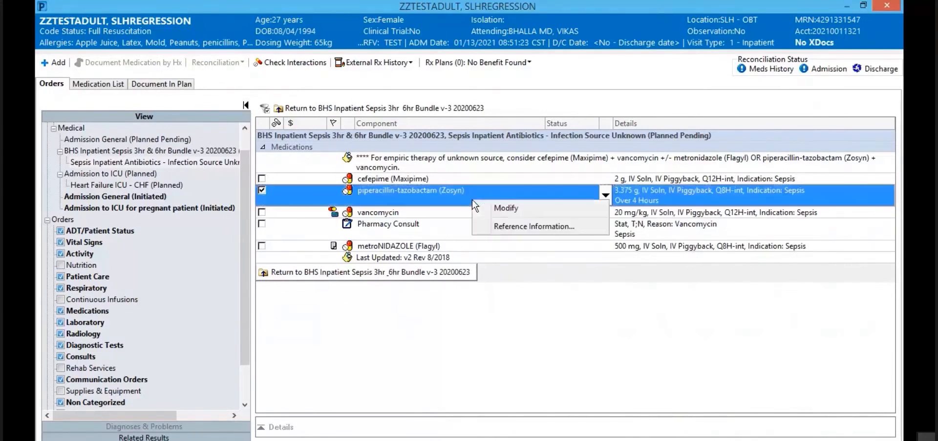
click(506, 209)
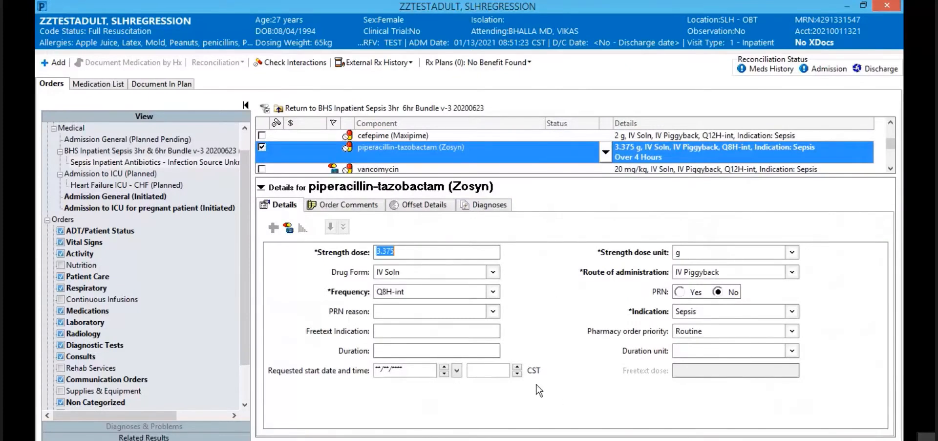
click(331, 204)
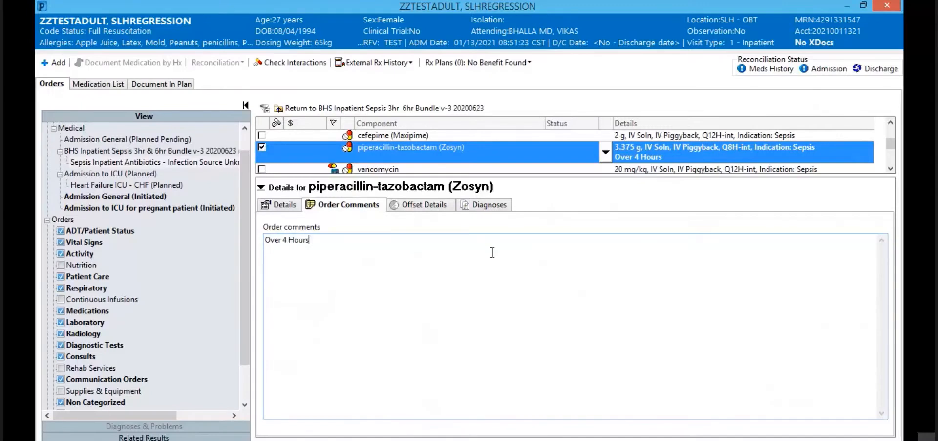
click(261, 187)
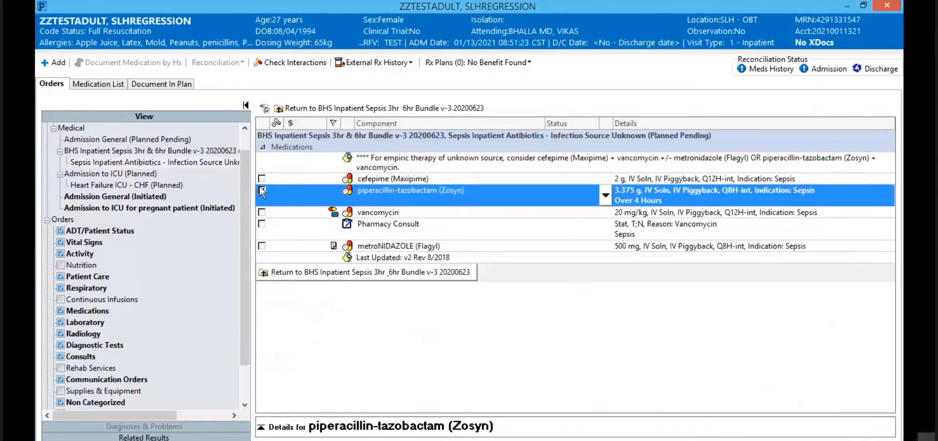
click(318, 271)
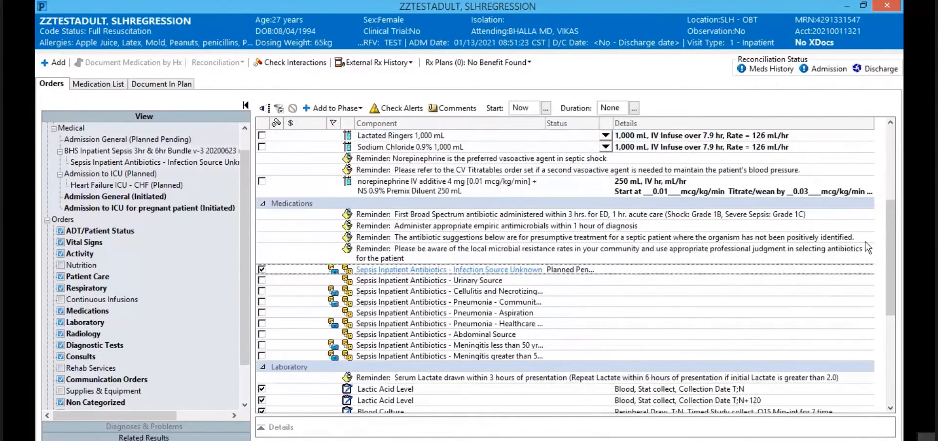
Step: Save the plan as personal favorite 'Test Doctor', then close order entry discarding pending orders
drag(889, 236, 884, 317)
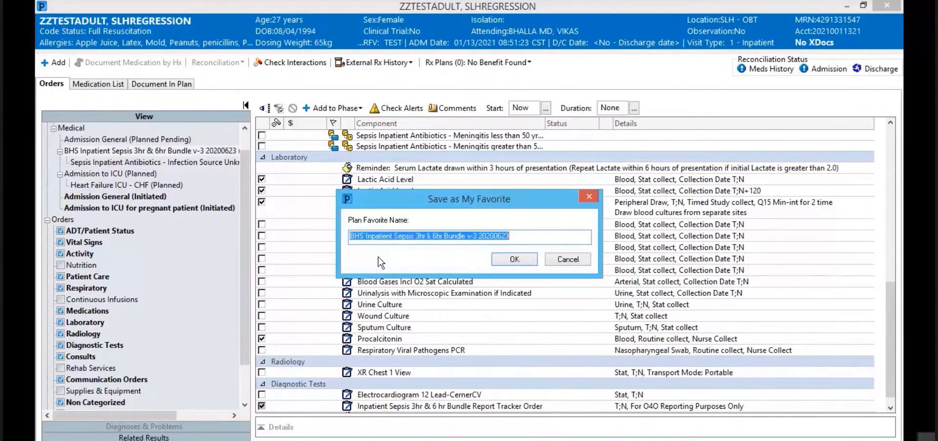
click(351, 234)
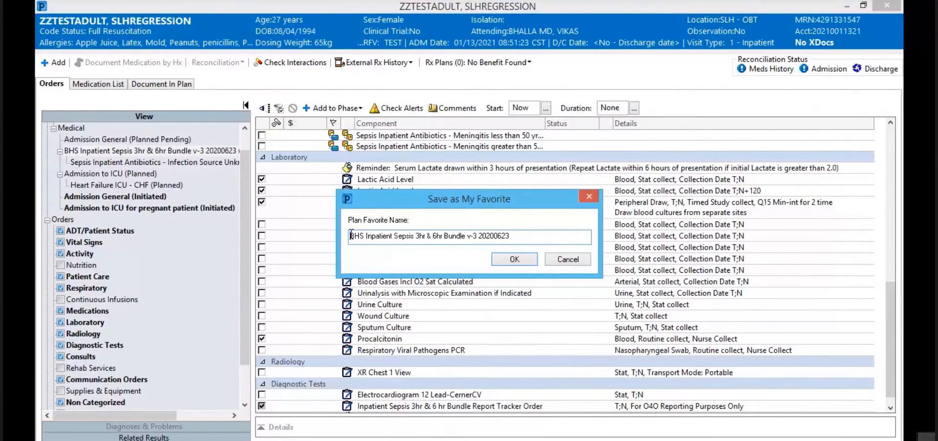
text(Test Dec)
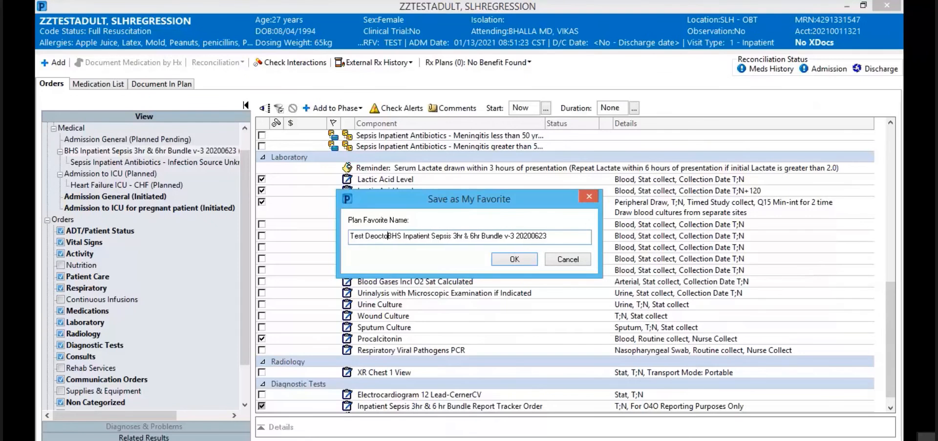
key(BackSpace)
key(BackSpace)
text(octor)
click(510, 261)
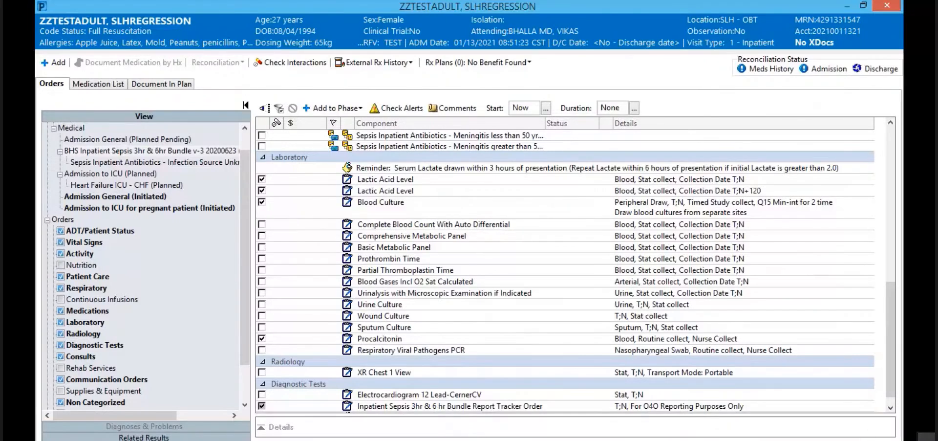
click(887, 5)
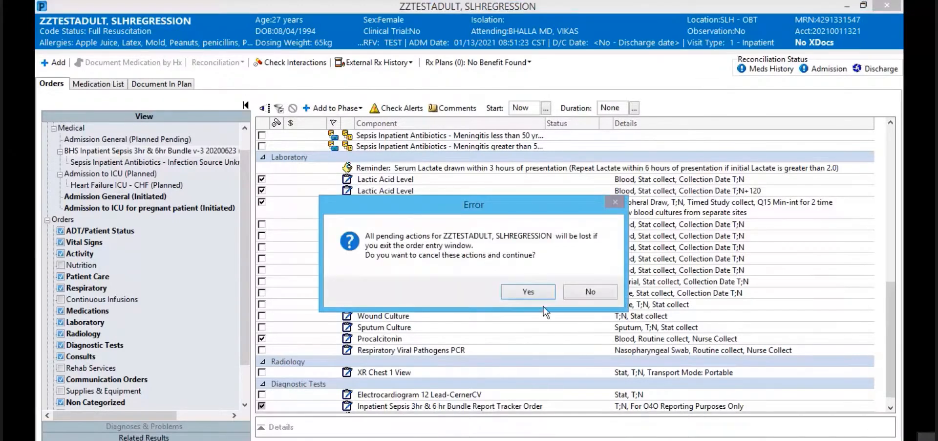
click(535, 293)
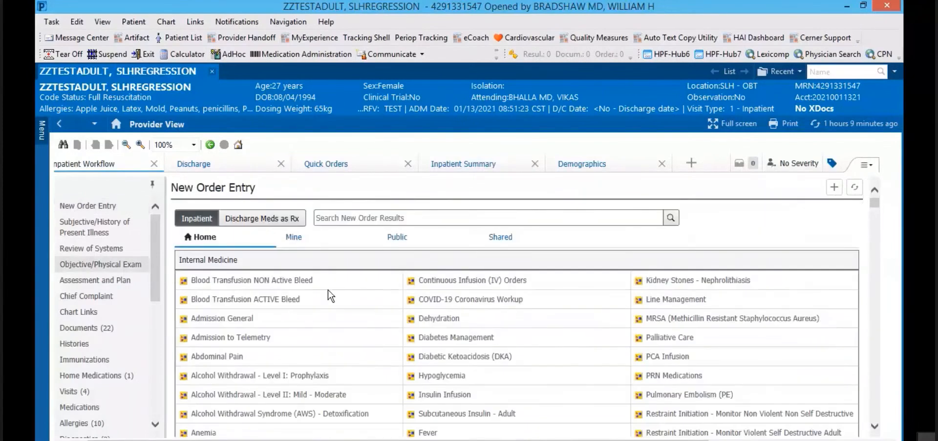
Step: Show the personal My Plan Favorites folder on the Mine tab and expand the chart Menu
click(293, 238)
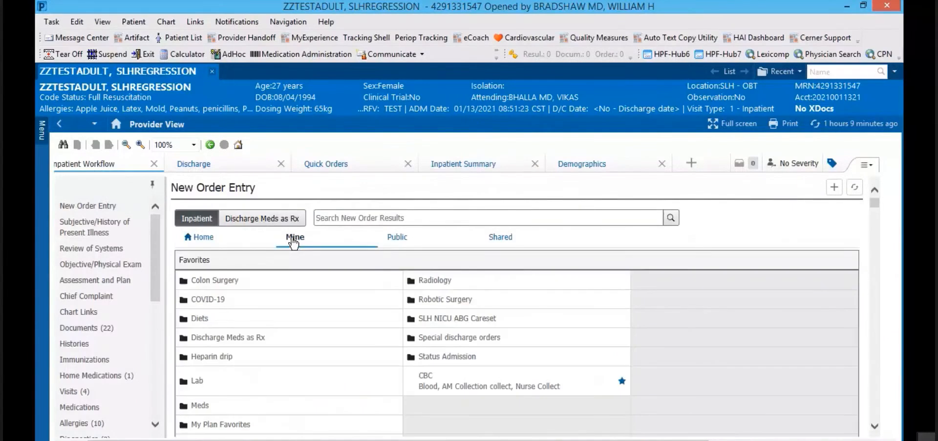
click(226, 424)
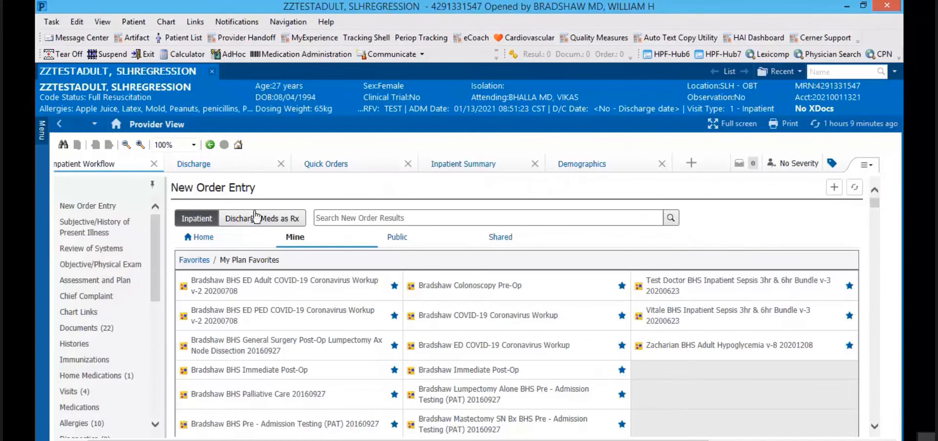
click(40, 130)
click(39, 133)
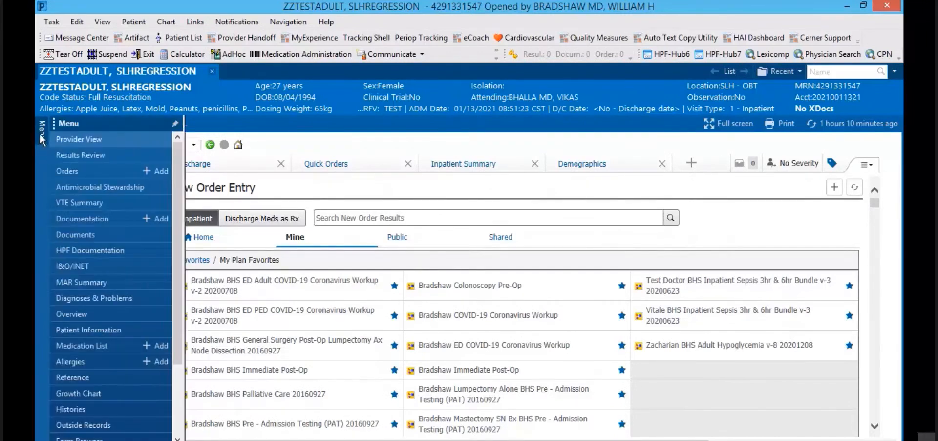
Step: From the Orders page, go up to Inpatient Orders and set Surgery as the home folder
click(158, 168)
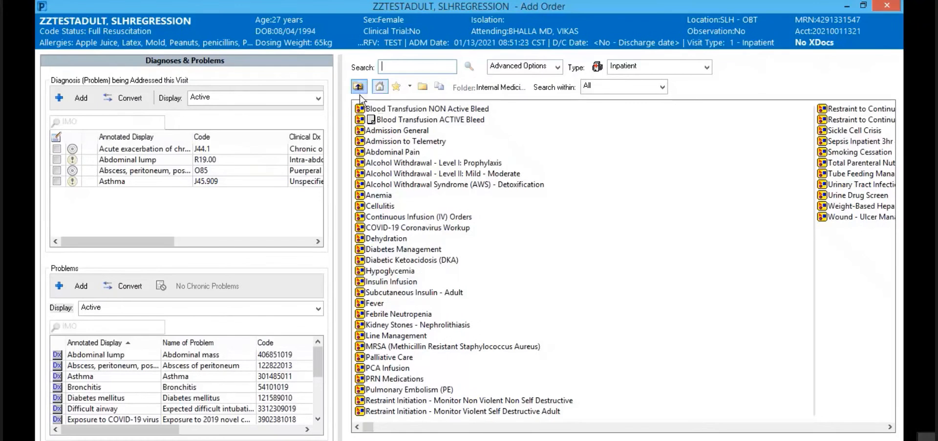
click(359, 88)
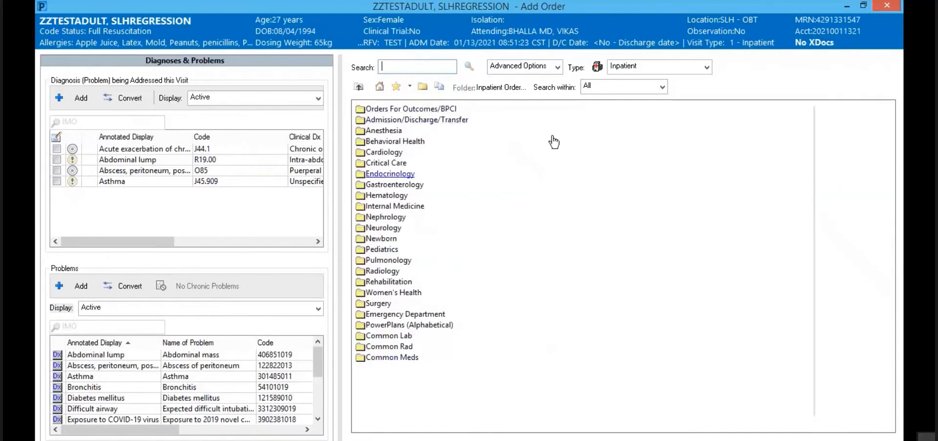
right_click(380, 305)
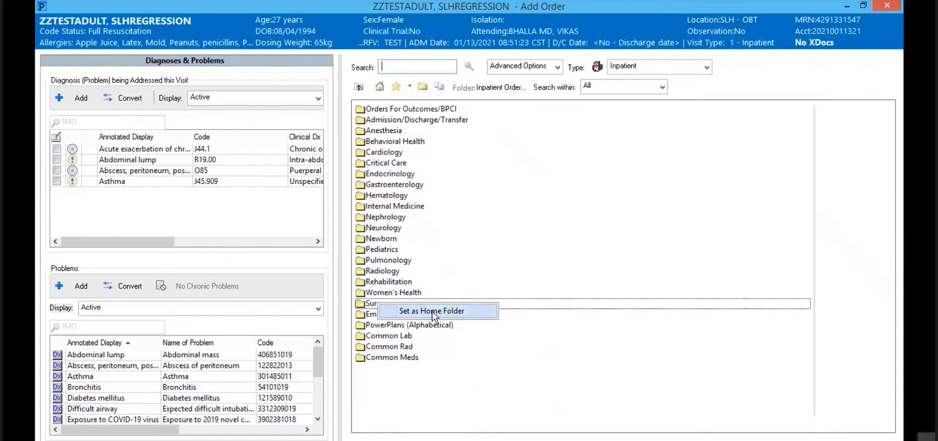
click(432, 311)
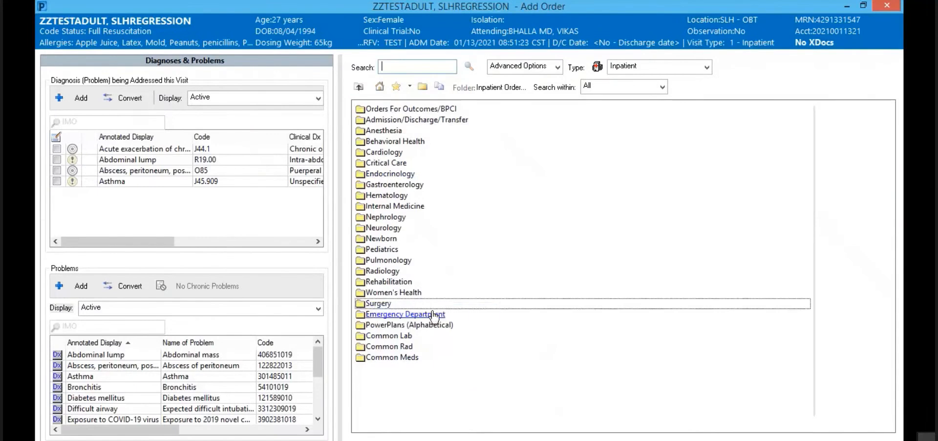
Step: Check the Surgery home folder, then set Internal Medicine as home folder and confirm it
click(380, 87)
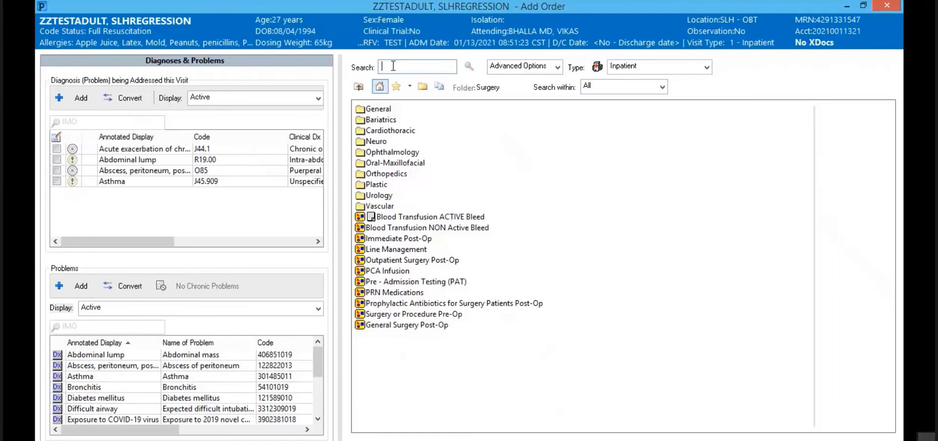
click(359, 87)
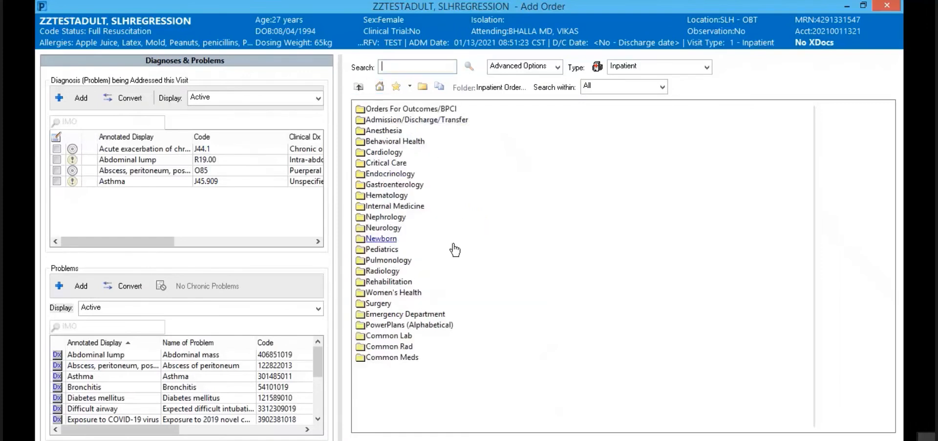
click(414, 206)
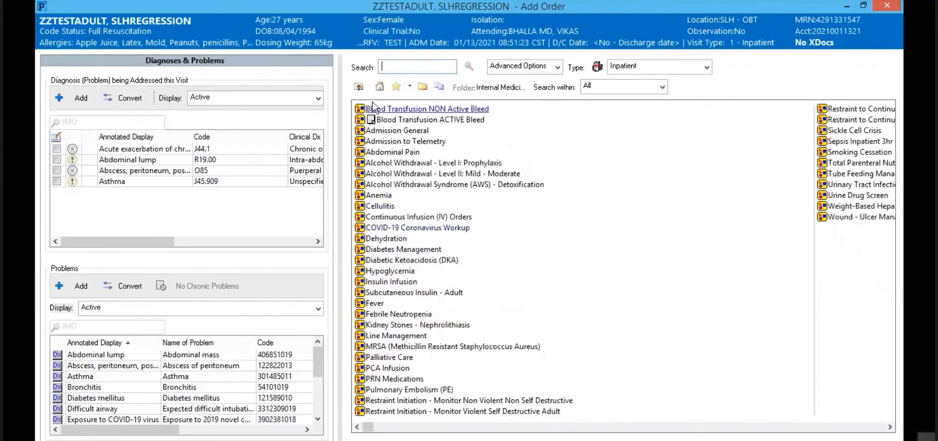
click(360, 89)
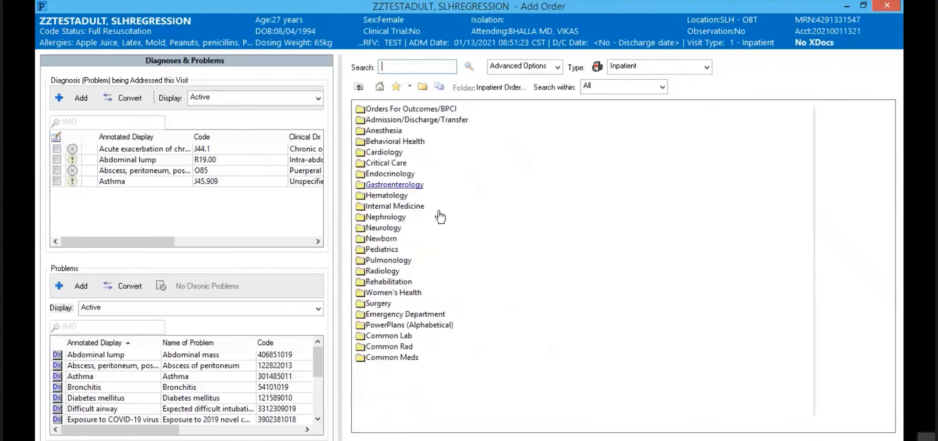
right_click(382, 206)
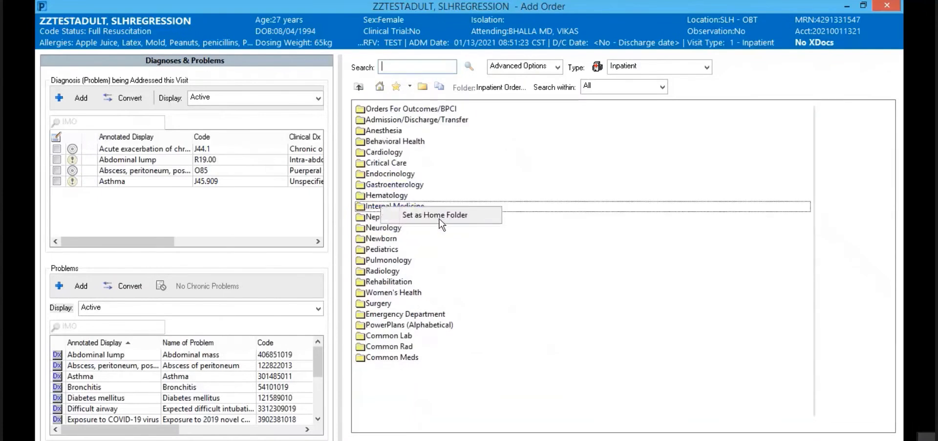
click(435, 215)
click(380, 88)
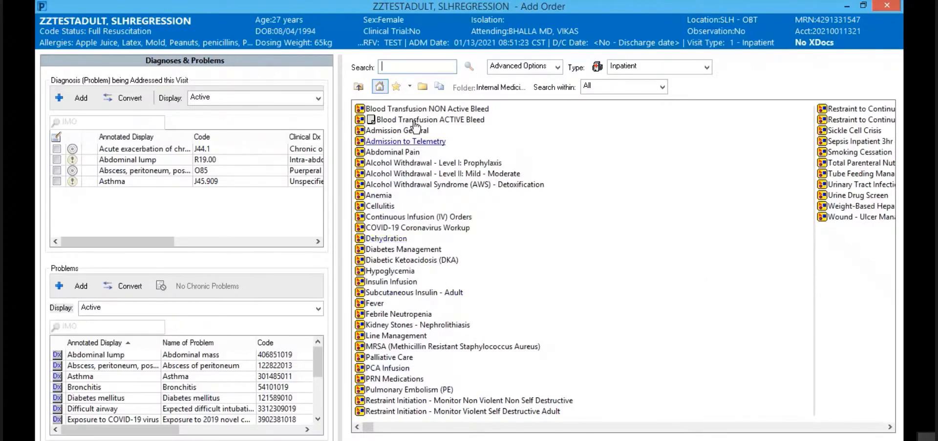
Step: Remove the Adult Hypoglycemia v-8 plan from My Favorite Plans
click(395, 88)
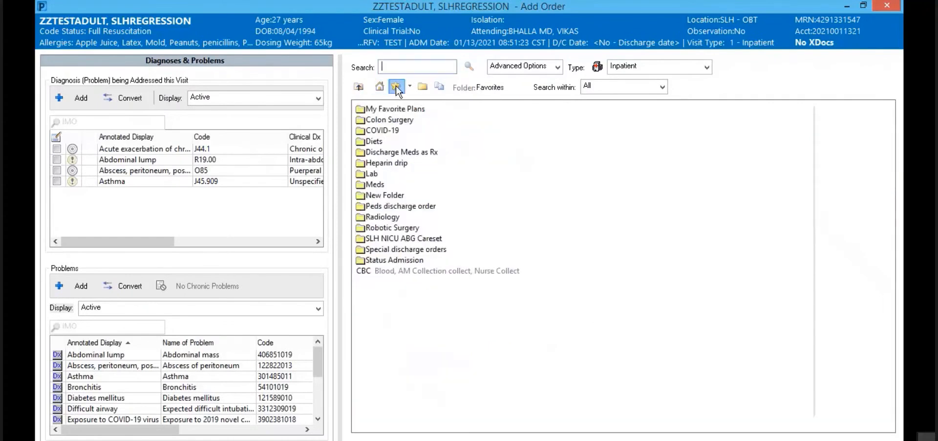
click(386, 109)
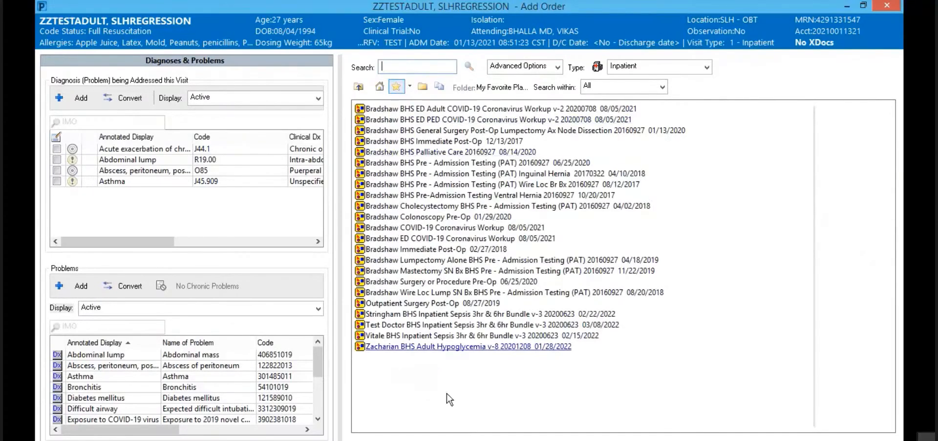
right_click(420, 347)
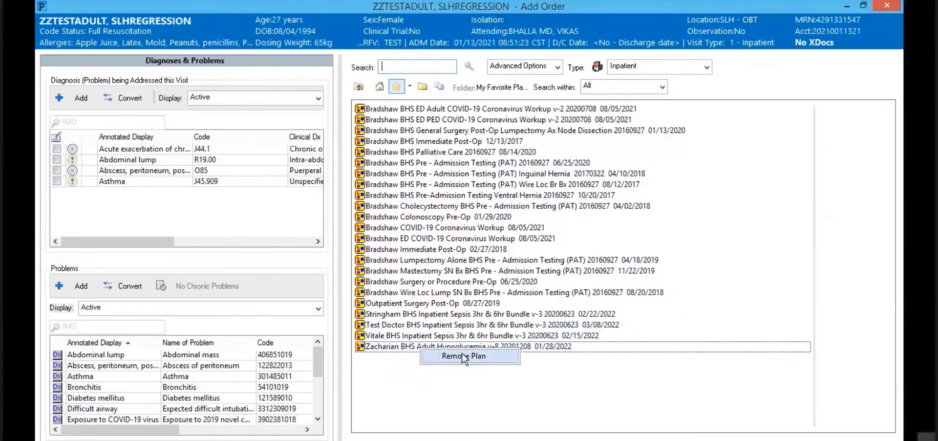
click(462, 354)
click(520, 287)
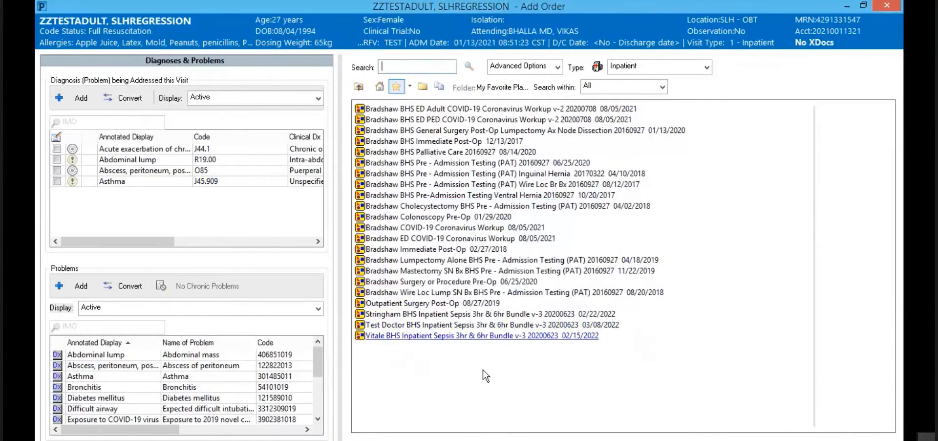
Step: Return to the top-level Favorites folders and bring up the extra favorites options
click(410, 88)
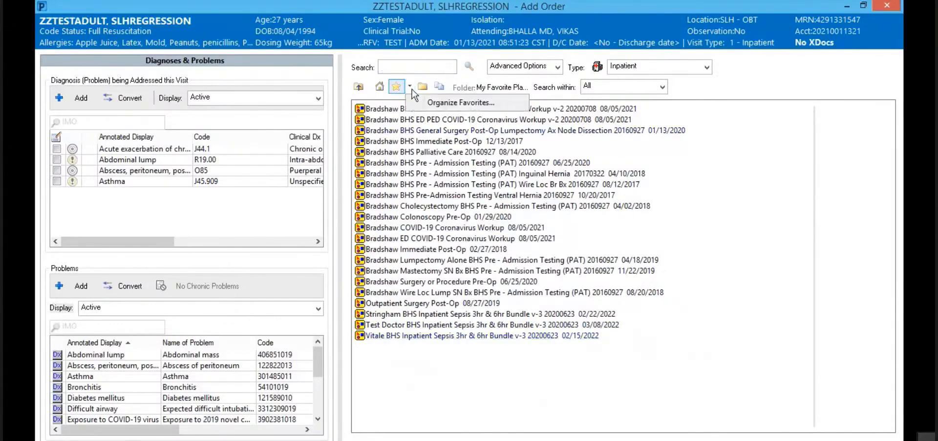
click(396, 86)
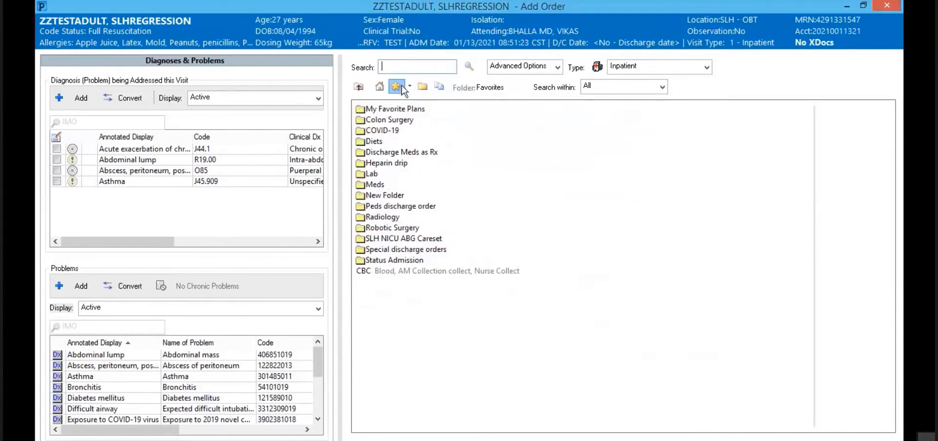
click(411, 87)
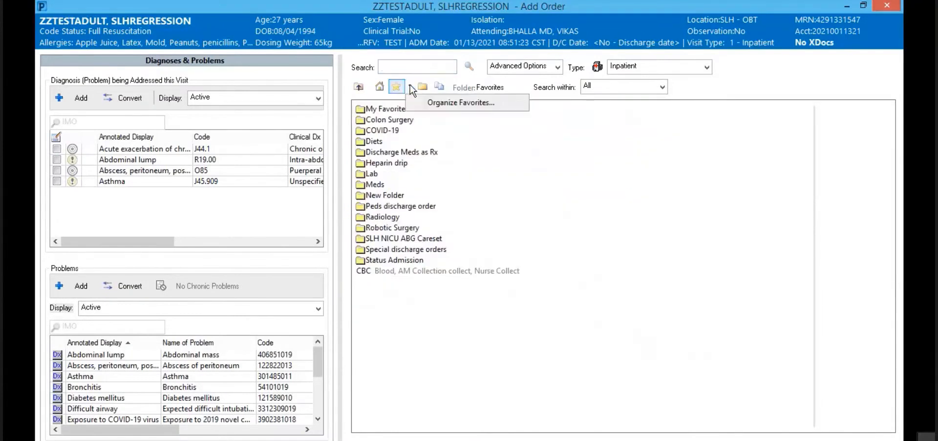
Step: Review and close the Organize Favorites window, then show the Inpatient Orders folders again
click(448, 103)
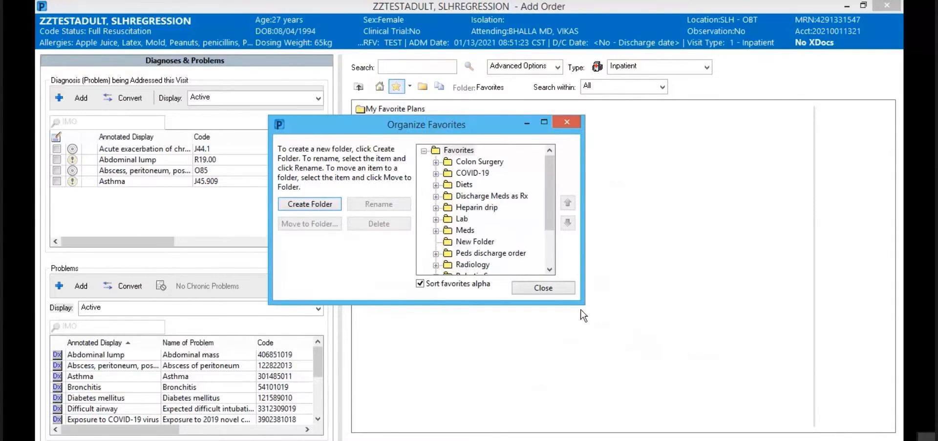
click(538, 288)
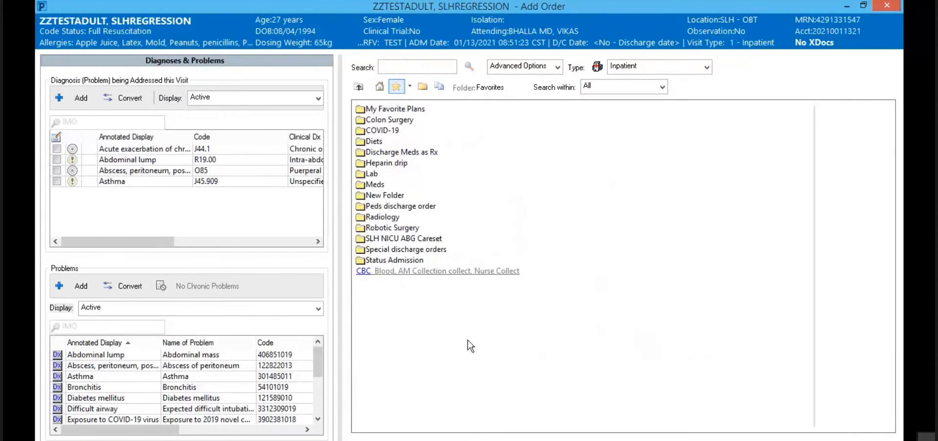
click(421, 87)
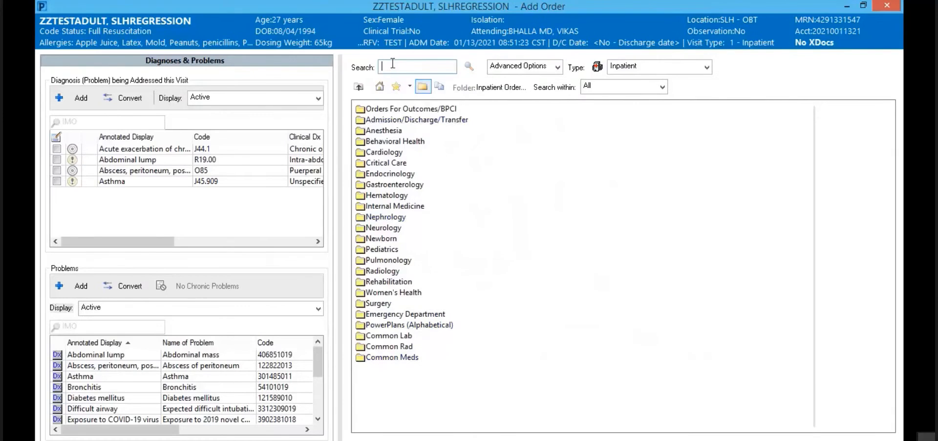
Step: Search orders for 'phenyt' to list phenytoin, phenytoin level and NICU phenytoin orders
text(pheny)
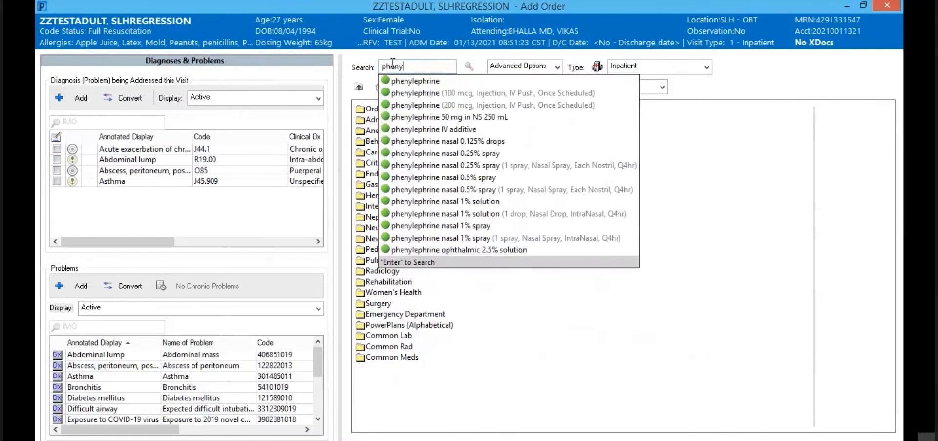
text(toi)
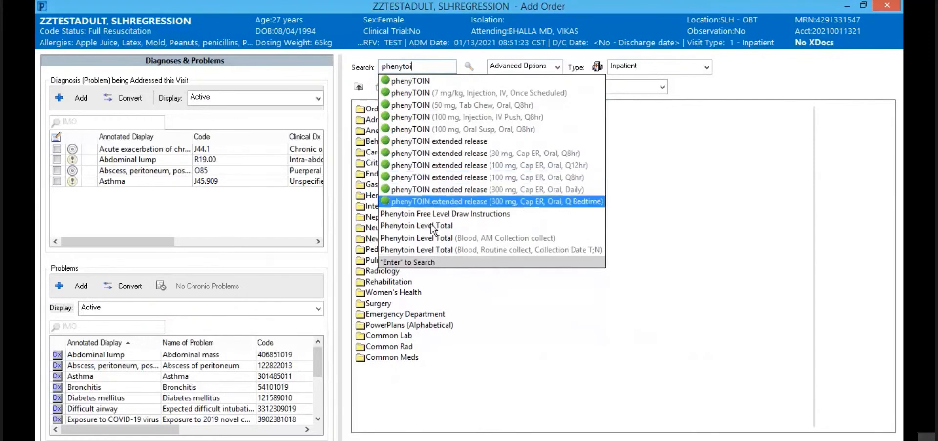
click(449, 262)
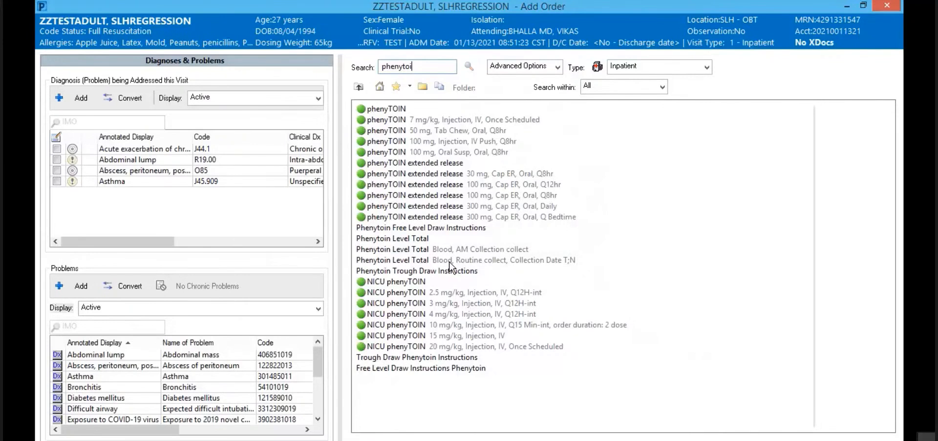
key(BackSpace)
key(BackSpace)
key(BackSpace)
key(BackSpace)
key(Return)
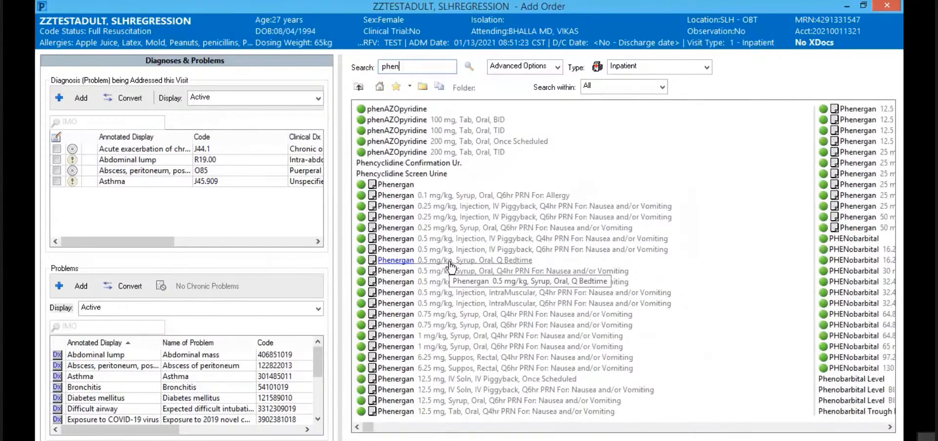
click(412, 66)
text(yt)
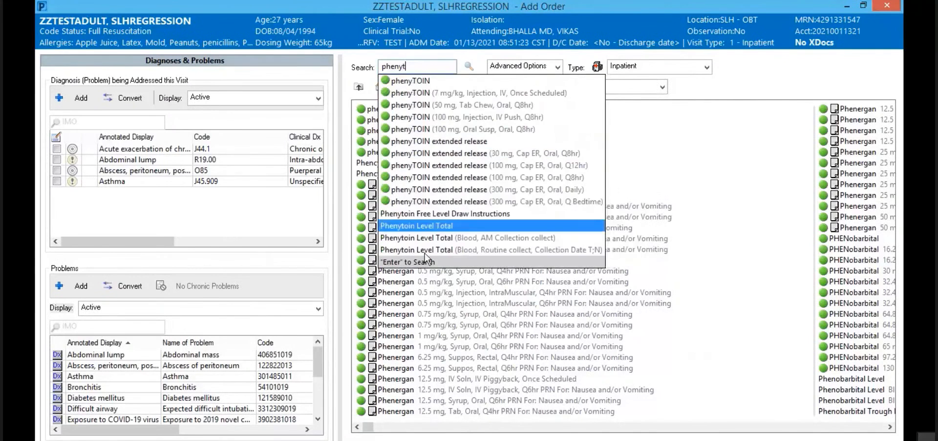
key(Return)
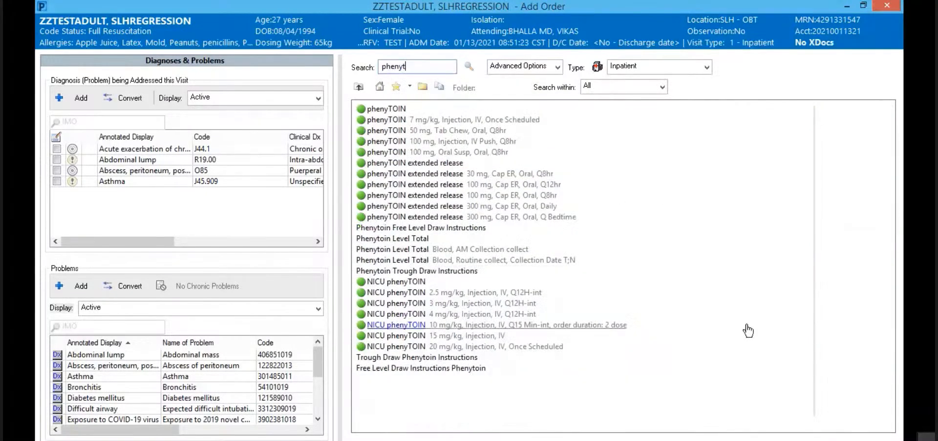